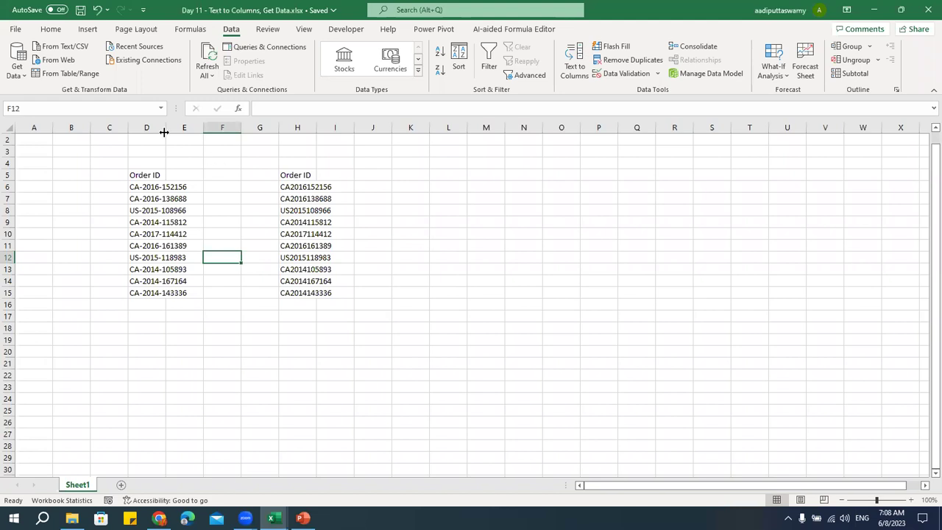
Auto-fit the widths of the two Order ID columns, D and H, to their contents
double_click(165, 127)
double_click(342, 127)
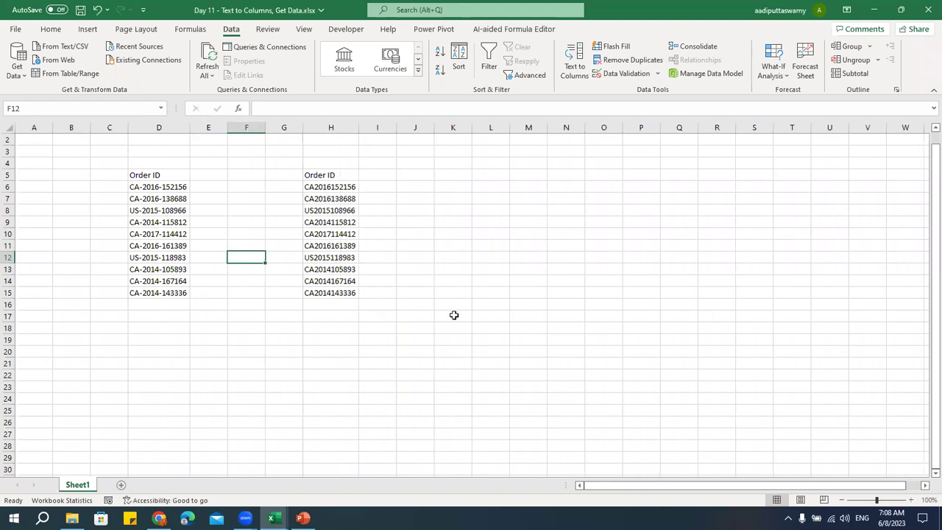
click(457, 292)
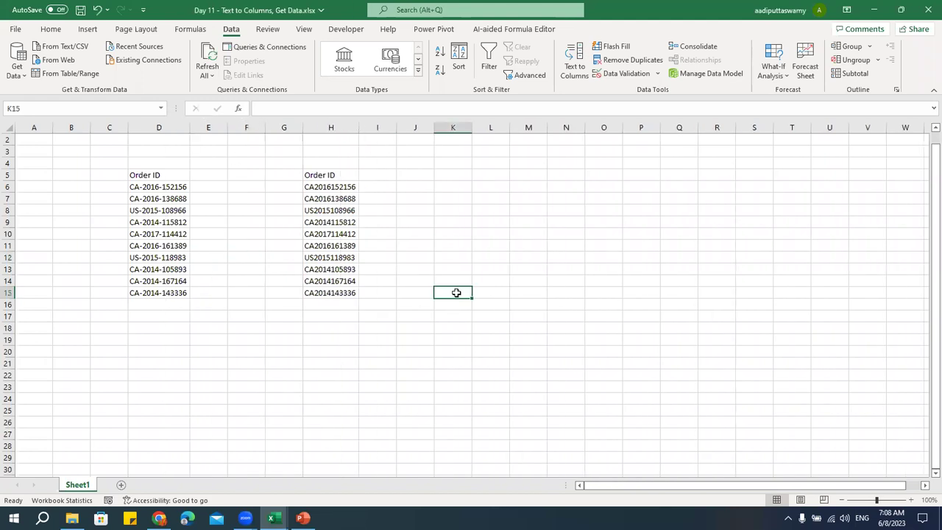
Examine the hyphenated Order ID values in D6:D15, including the parts that make up the first entry
drag(177, 187, 174, 293)
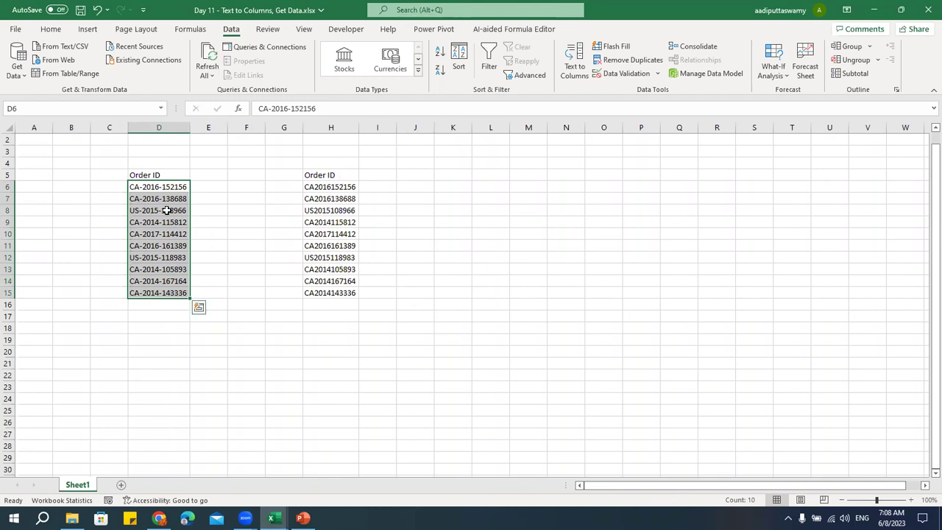
double_click(140, 188)
drag(139, 188, 192, 187)
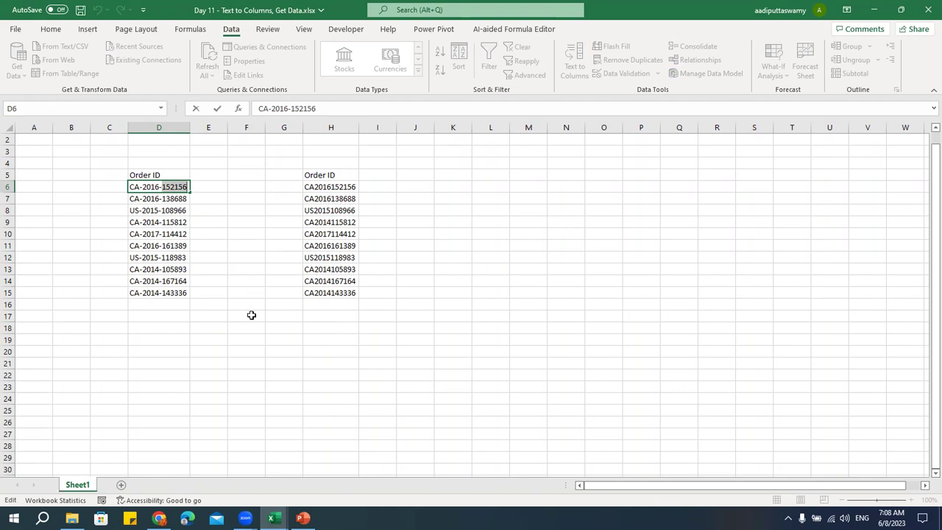
click(252, 331)
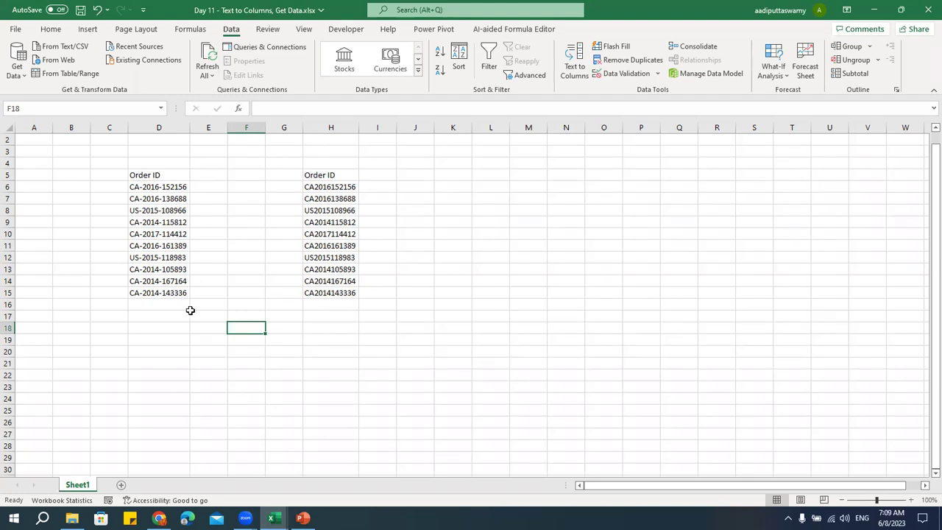
drag(152, 189, 152, 293)
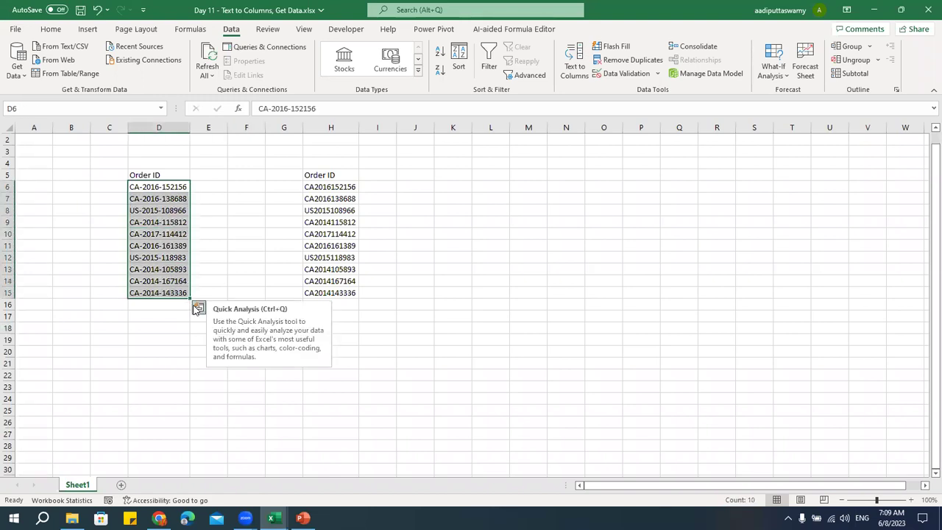
Label the first Order ID list by entering "Delimiter" in cell D3
click(163, 151)
text(Delimiter)
key(Return)
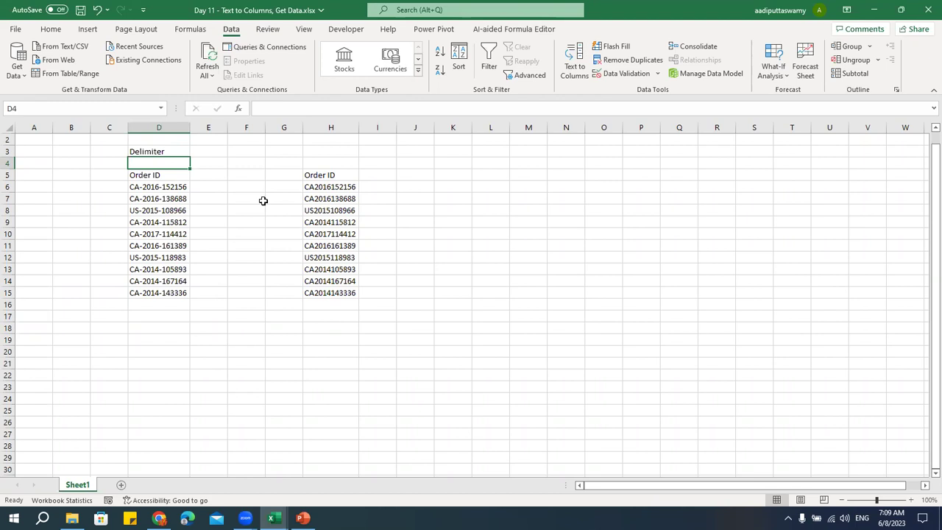
Insert four blank columns between the two Order ID lists, two at F:G and two at H:I
drag(173, 189, 172, 293)
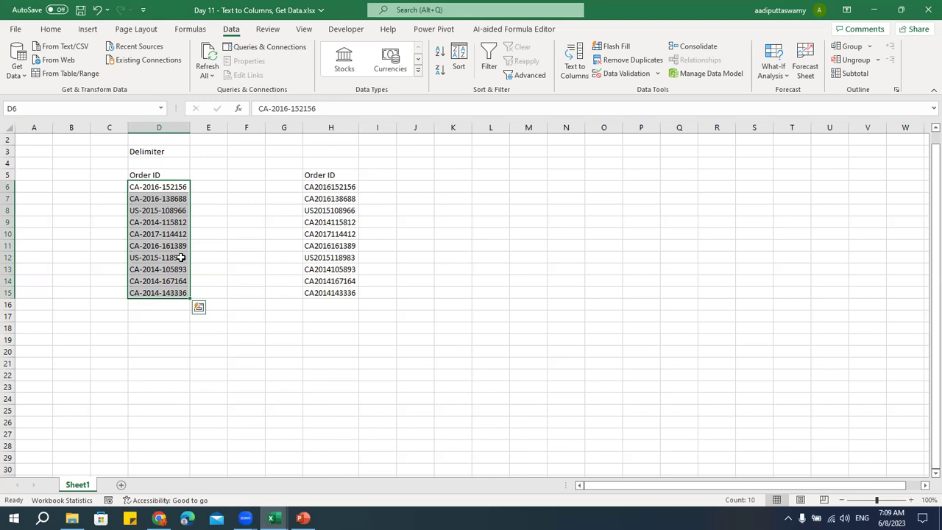
drag(171, 190, 168, 289)
drag(247, 128, 276, 130)
right_click(274, 132)
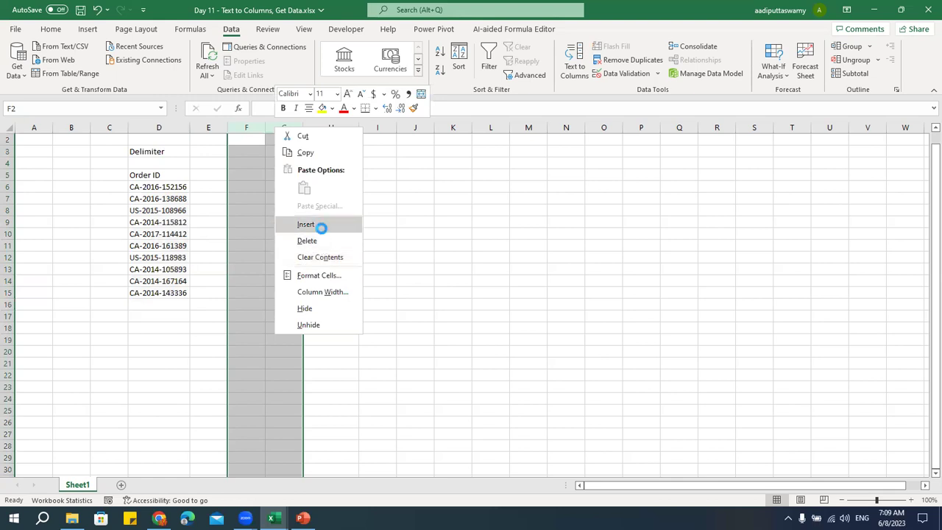
click(321, 225)
drag(322, 128, 364, 130)
right_click(365, 132)
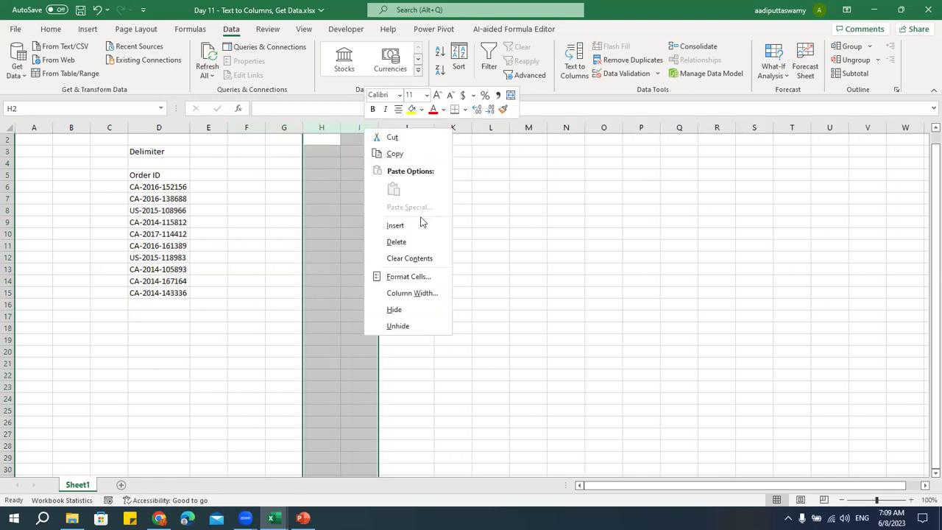
click(417, 225)
click(312, 246)
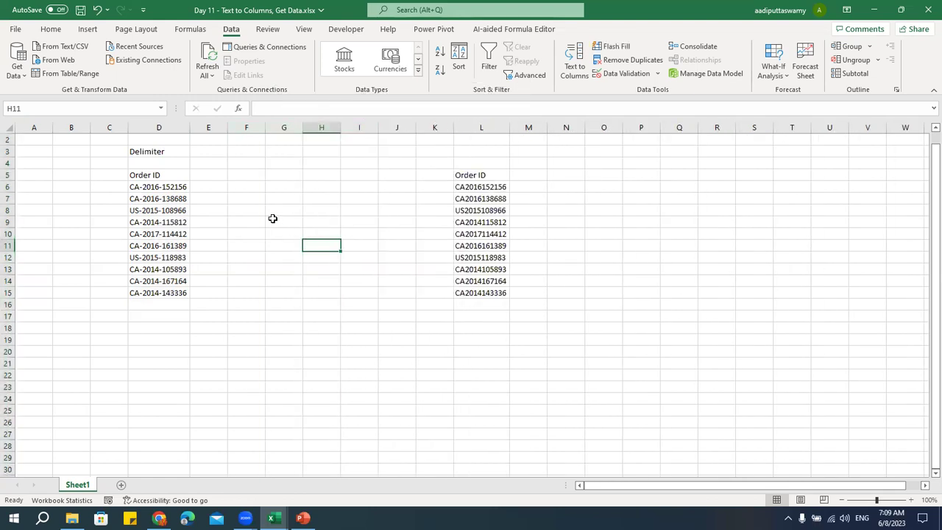
Start Text to Columns on the hyphenated order IDs in D6:D15 using the Delimited file type
drag(174, 187, 174, 293)
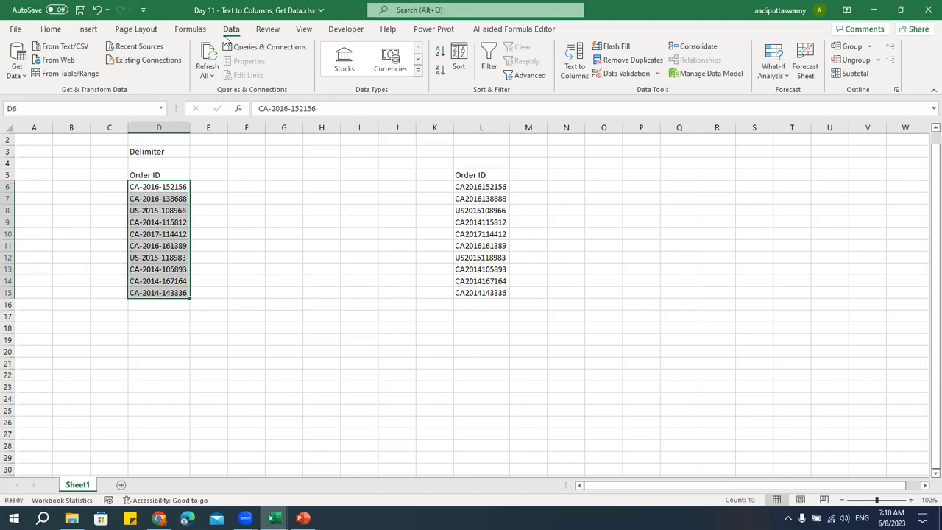
click(575, 70)
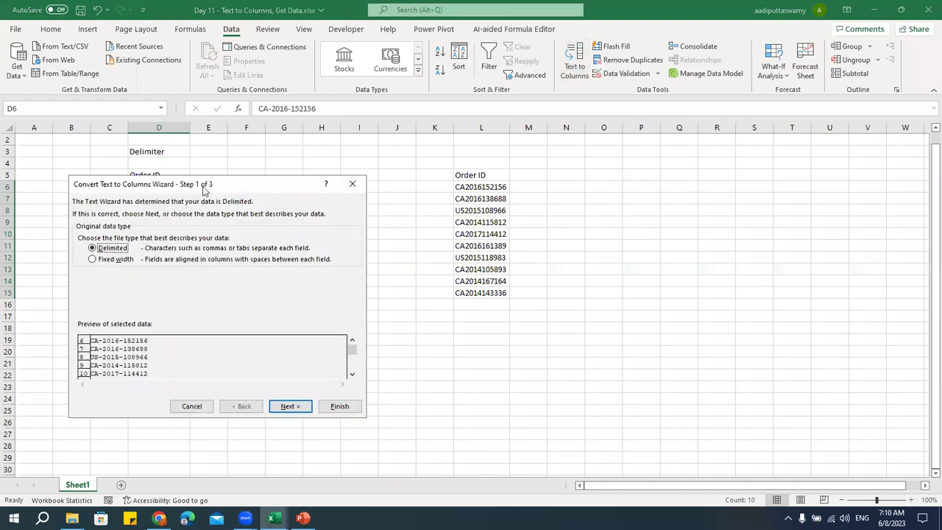
drag(196, 186, 372, 108)
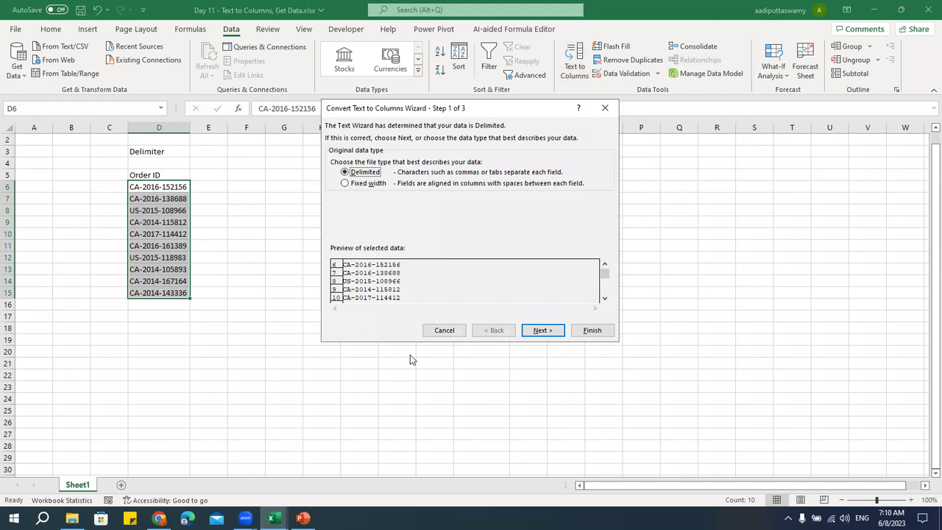
click(365, 184)
click(366, 172)
click(544, 331)
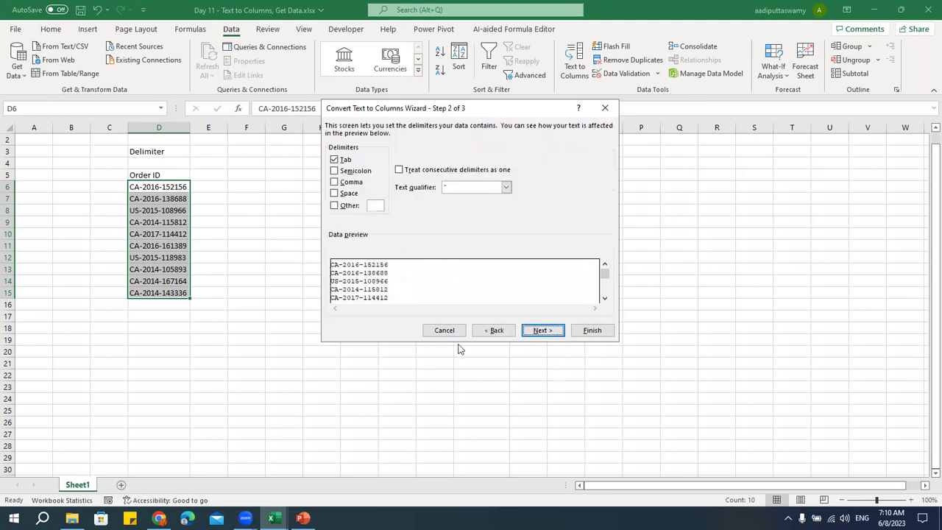
Replace the Tab delimiter with a custom "-" delimiter and continue to the column format settings
click(344, 161)
click(354, 207)
text(-)
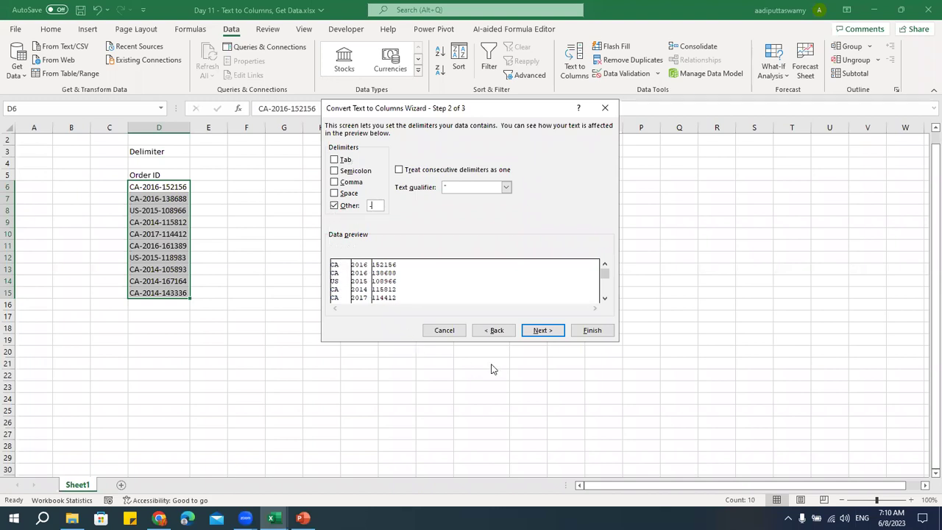
click(552, 332)
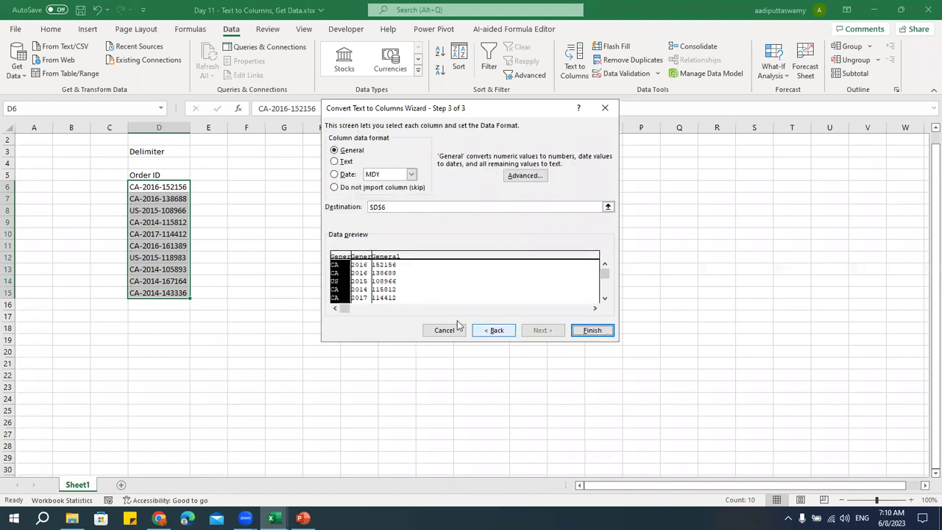
Examine the format of each of the three split columns in the data preview
click(360, 280)
shift+click(390, 279)
click(340, 271)
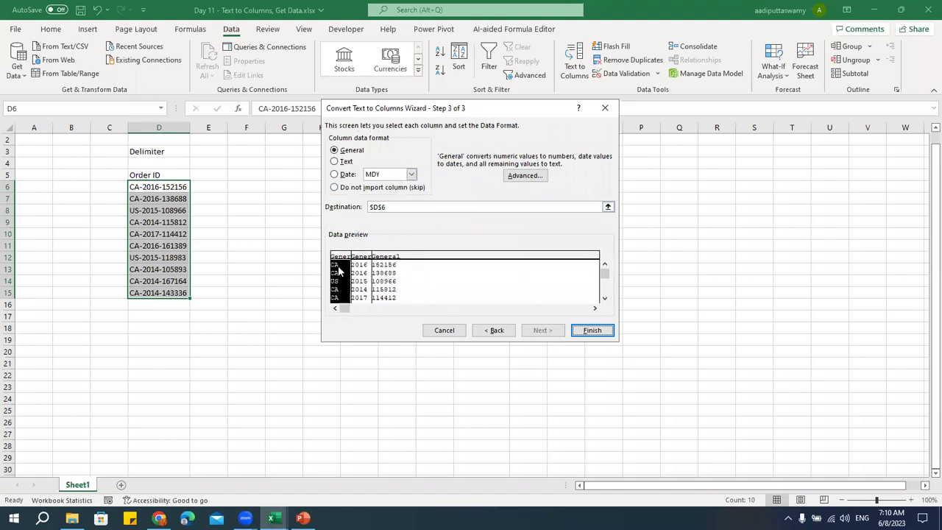
click(386, 282)
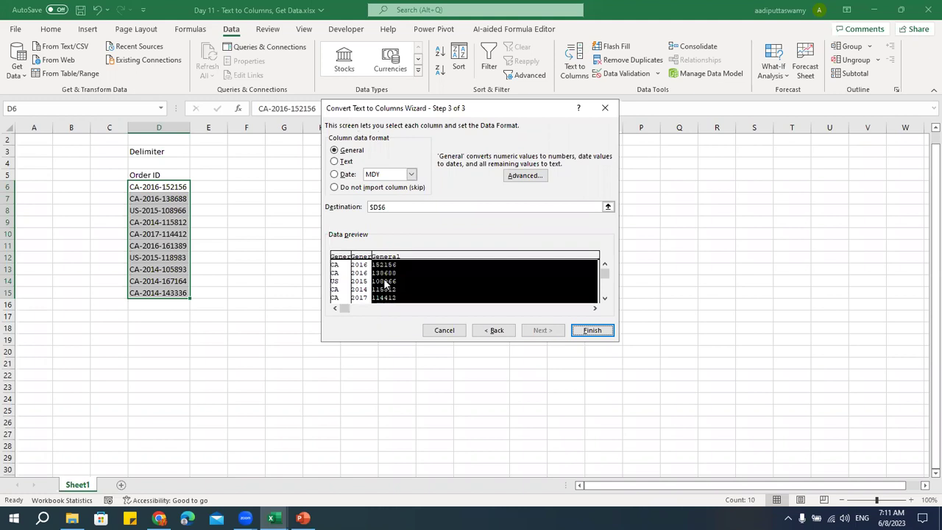
click(339, 278)
click(360, 277)
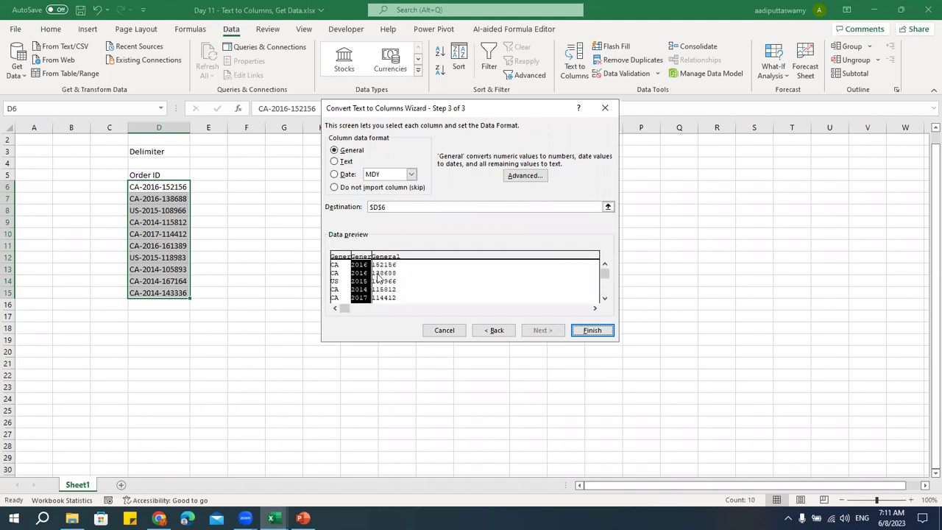
click(380, 278)
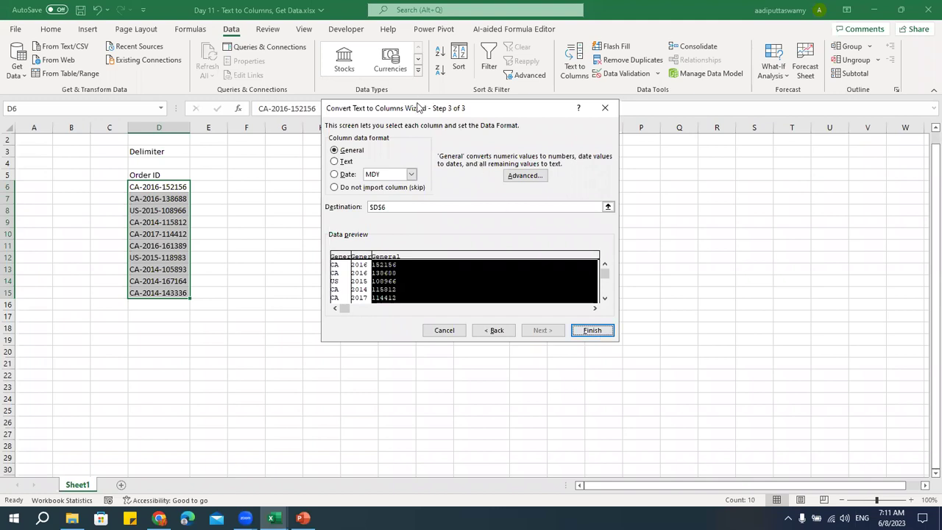
Finish splitting the hyphenated order IDs in General format at destination D6, and select the result D6:F15
drag(373, 108, 578, 93)
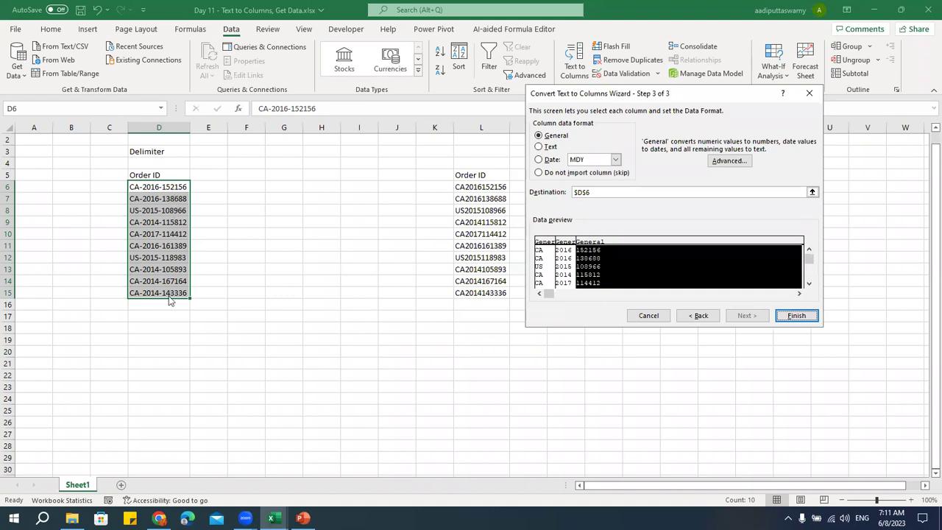
click(795, 316)
drag(170, 186, 251, 293)
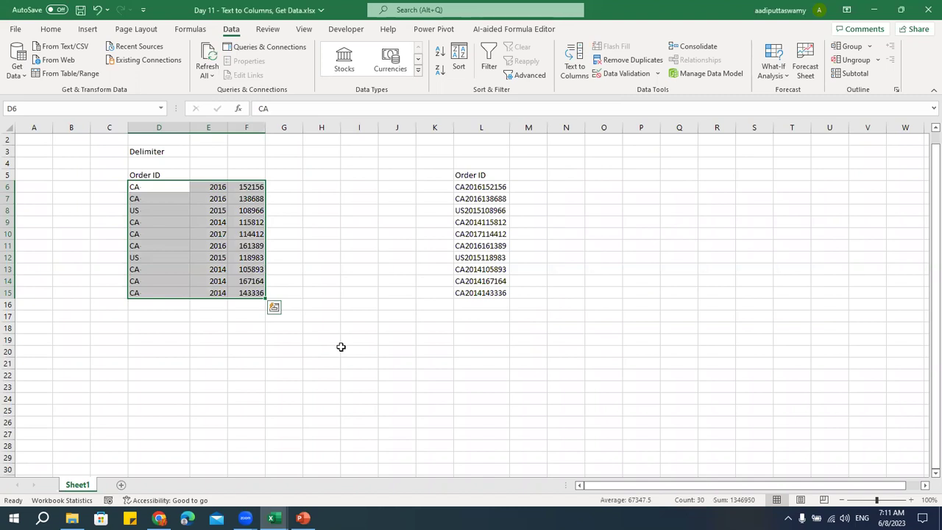
Start Text to Columns on the unhyphenated order IDs in L6:L15 using the Fixed width file type
drag(487, 190, 491, 292)
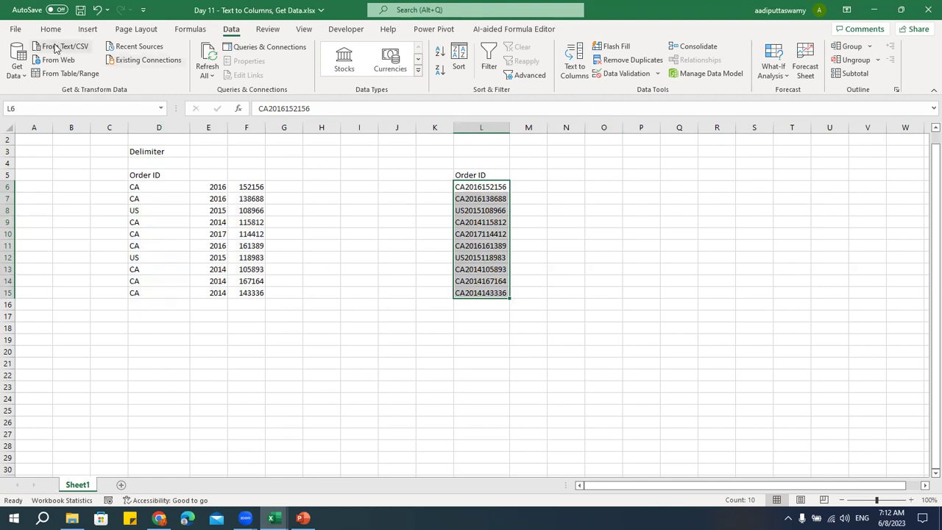
click(574, 62)
drag(577, 96, 627, 90)
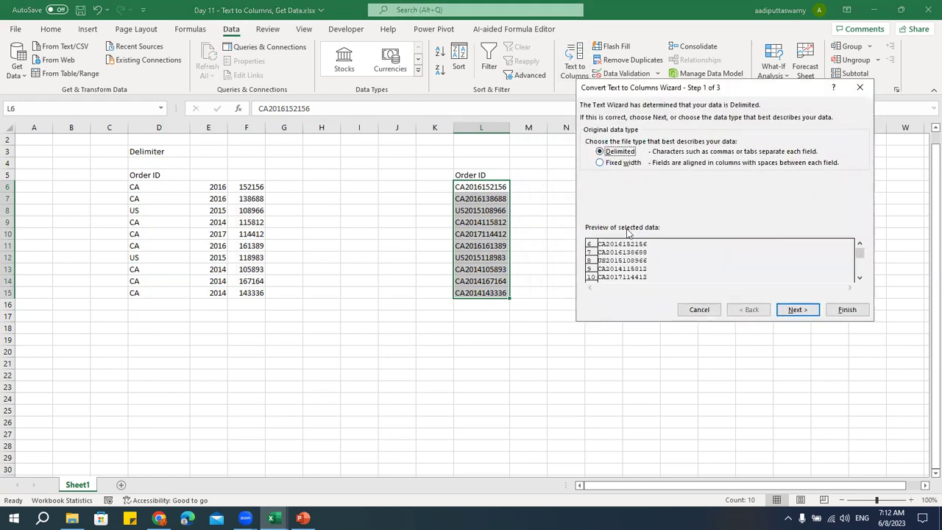
click(610, 164)
click(795, 312)
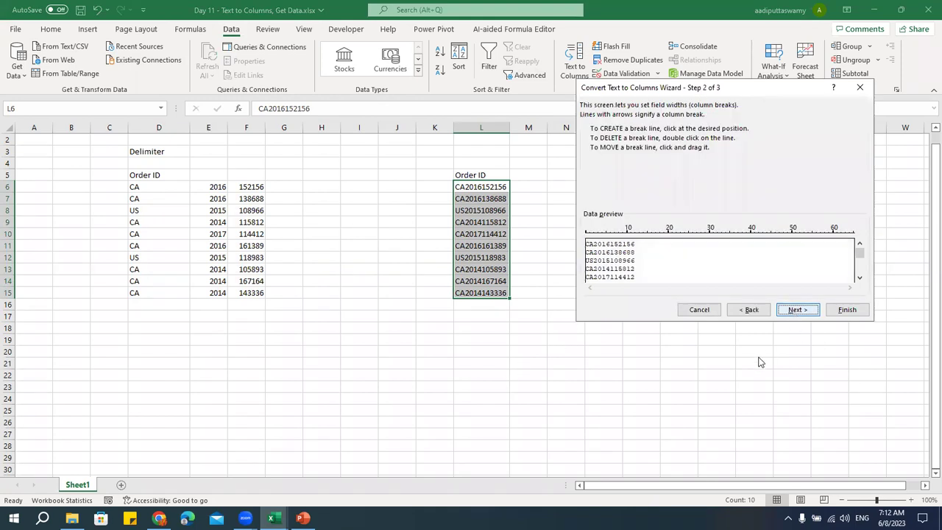
Add column breaks after the two-letter country code and after the four-digit year, and continue to the format settings
click(594, 250)
click(611, 251)
click(782, 311)
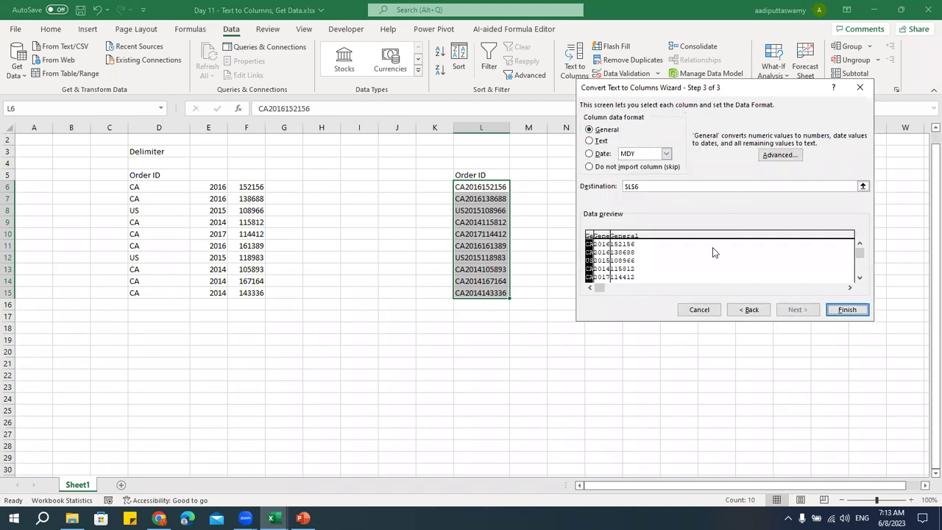
Set the destination of the fixed-width split to N6 and finish the conversion, selecting the result N6:P15
drag(672, 86, 180, 89)
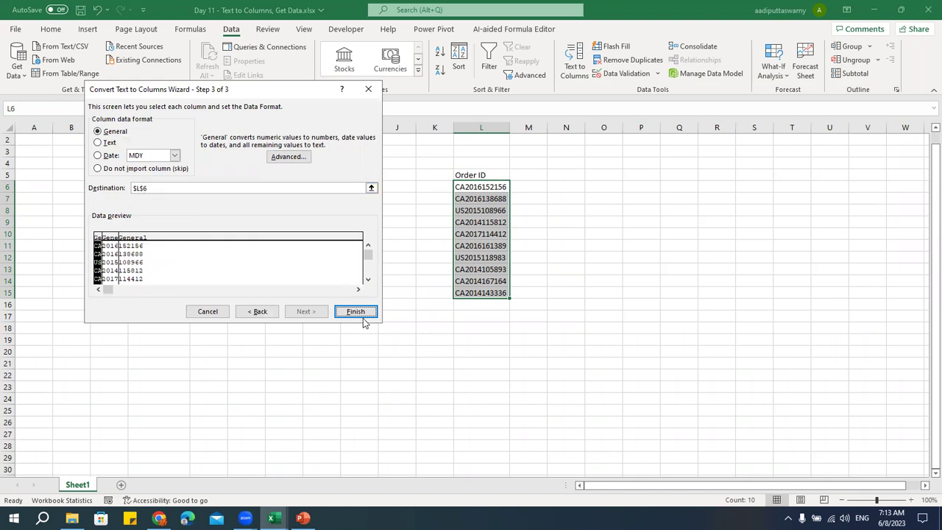
click(372, 190)
click(566, 189)
click(374, 105)
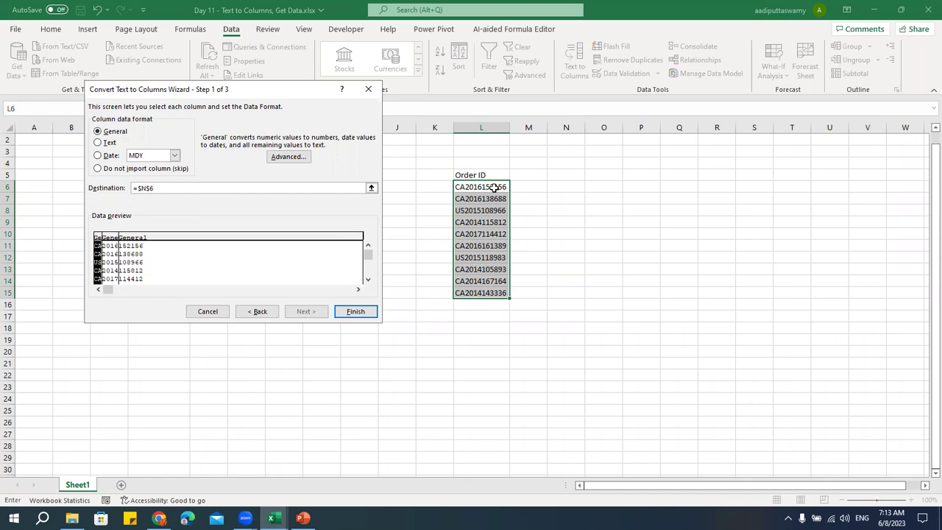
click(353, 312)
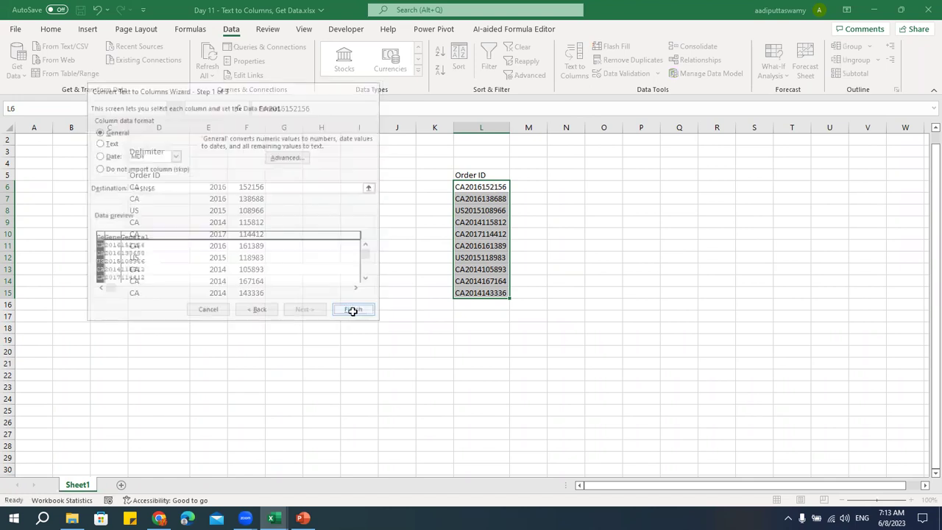
drag(499, 190, 498, 298)
drag(574, 189, 622, 294)
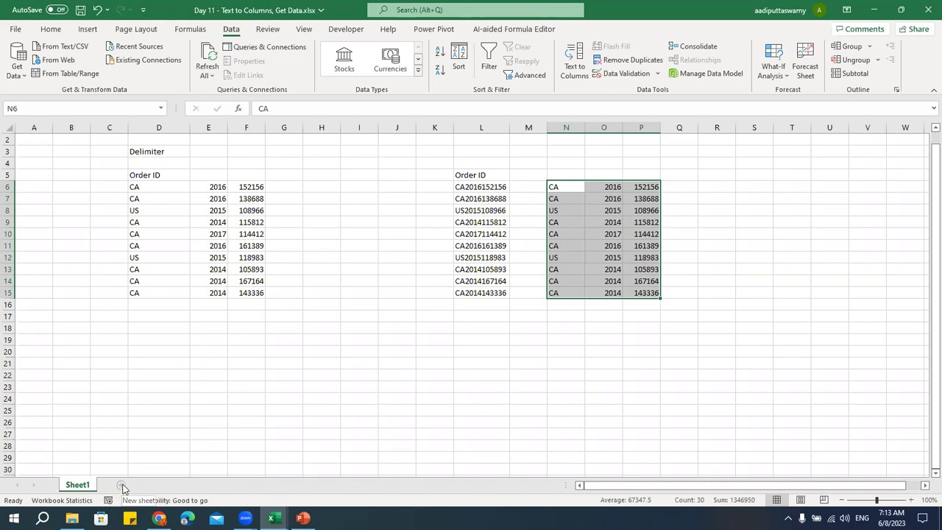
Switch to File Explorer and open Raw Data TextFile.txt from the Data Sources folder inside Day 11
mouse_move(72, 518)
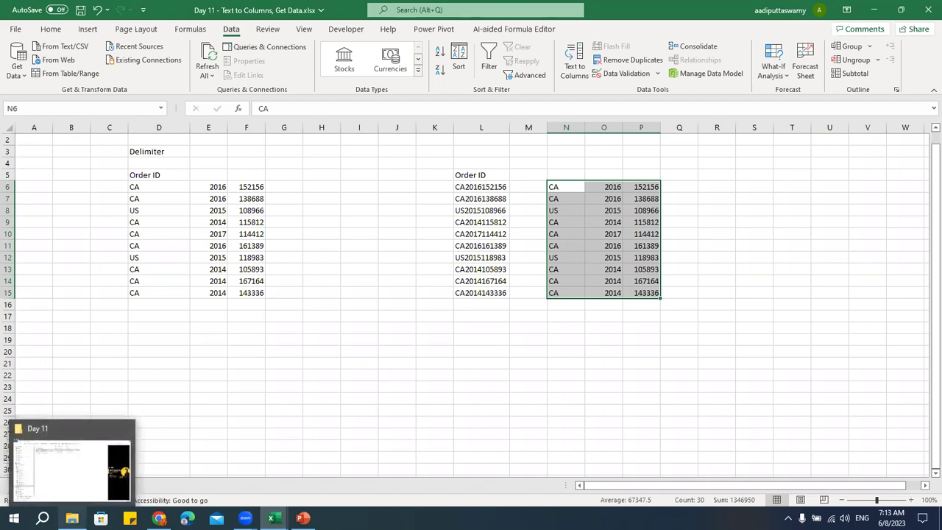
click(81, 487)
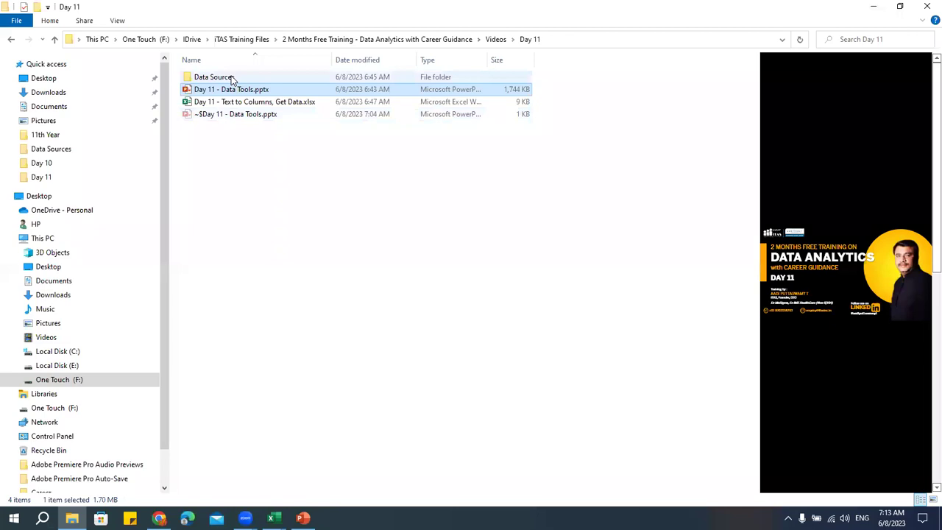
double_click(232, 78)
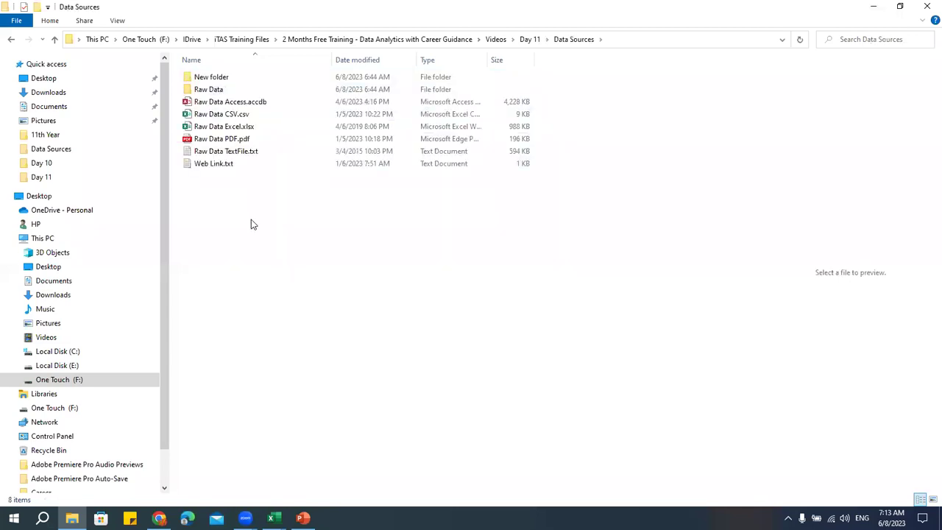
double_click(217, 152)
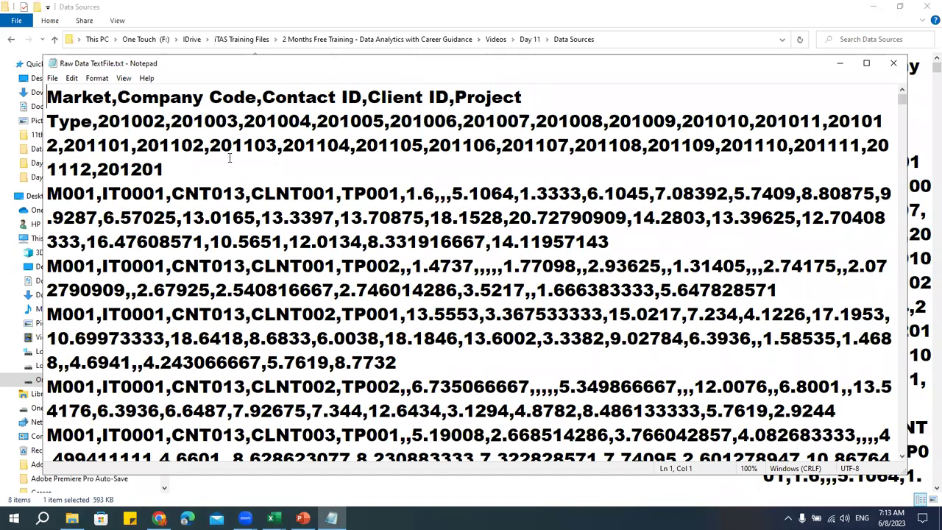
Highlight the comma separators after Market and Company Code in the text file's header line
click(180, 144)
drag(111, 97, 119, 97)
drag(257, 97, 262, 98)
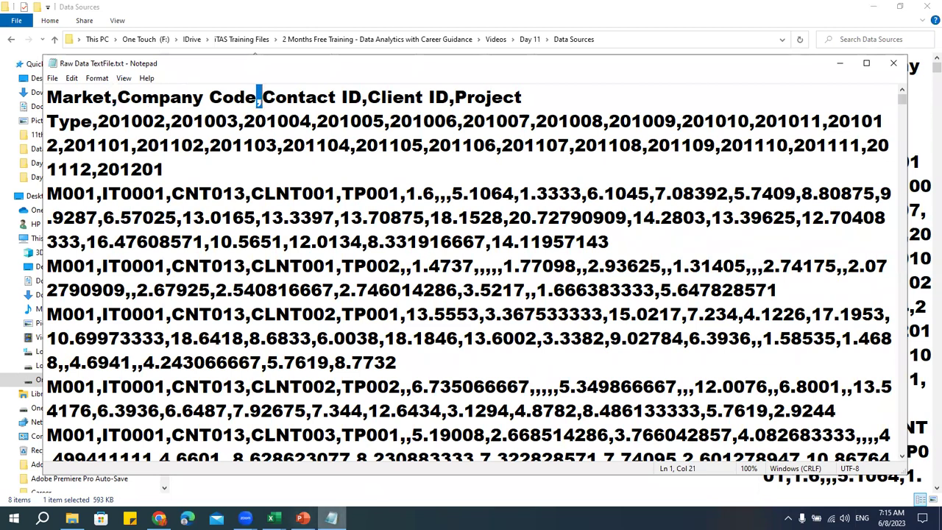
Switch to the Day 11 - Text to Columns, Get Data workbook in Excel and select the split order IDs in D6:F15
mouse_move(272, 518)
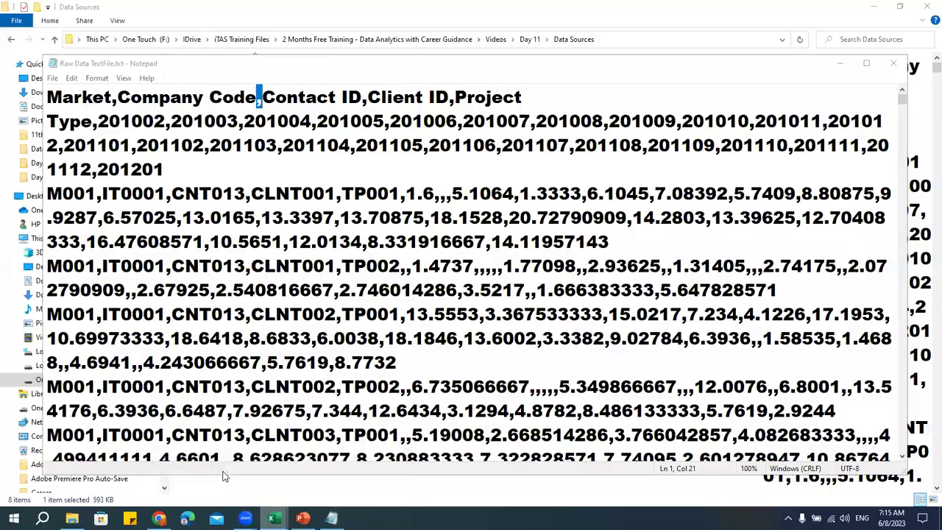
click(213, 464)
click(339, 472)
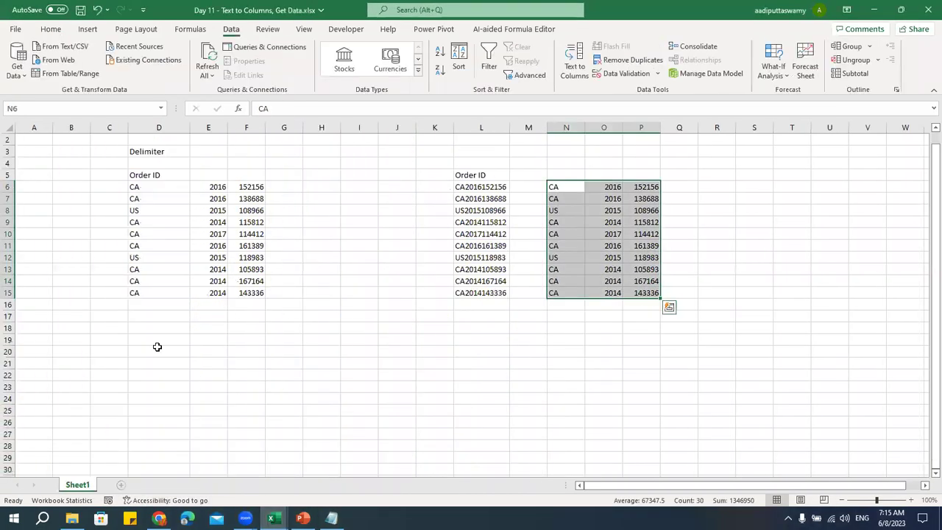
drag(154, 188, 253, 292)
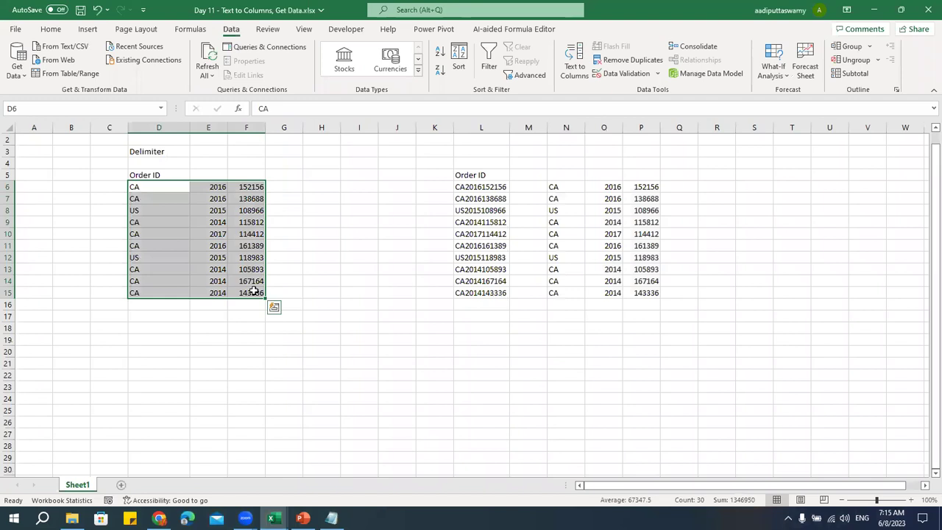
Return to Raw Data TextFile.txt in Notepad, highlight the comma after Project Type in the header, and close the file
key(alt+Tab)
key(alt+Tab)
key(Tab)
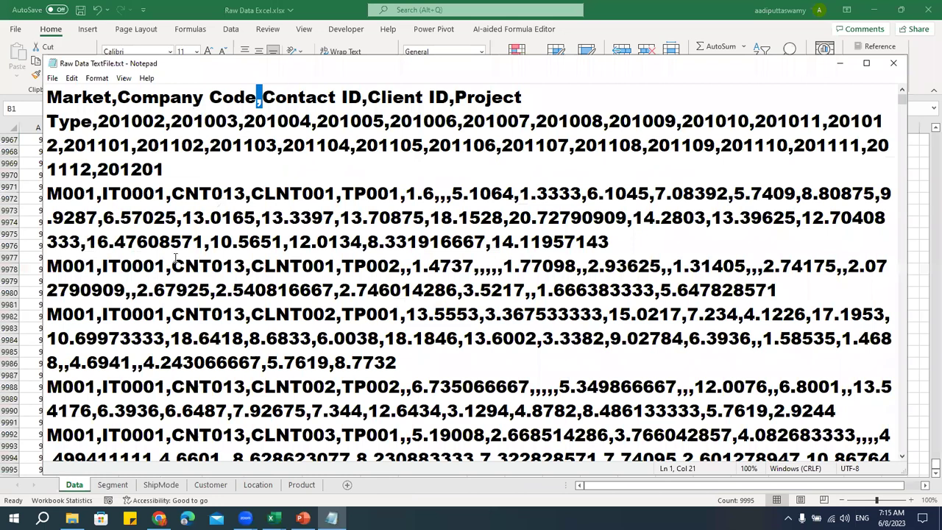
double_click(95, 121)
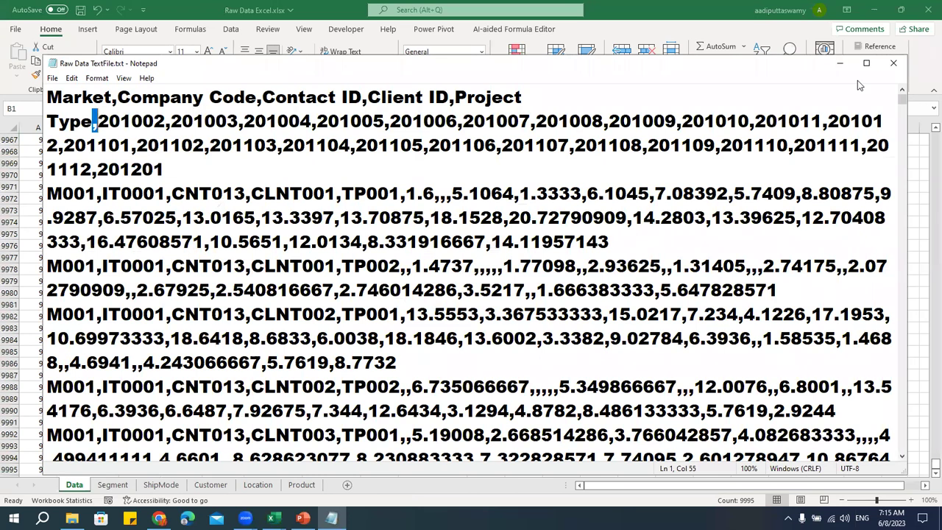
click(894, 65)
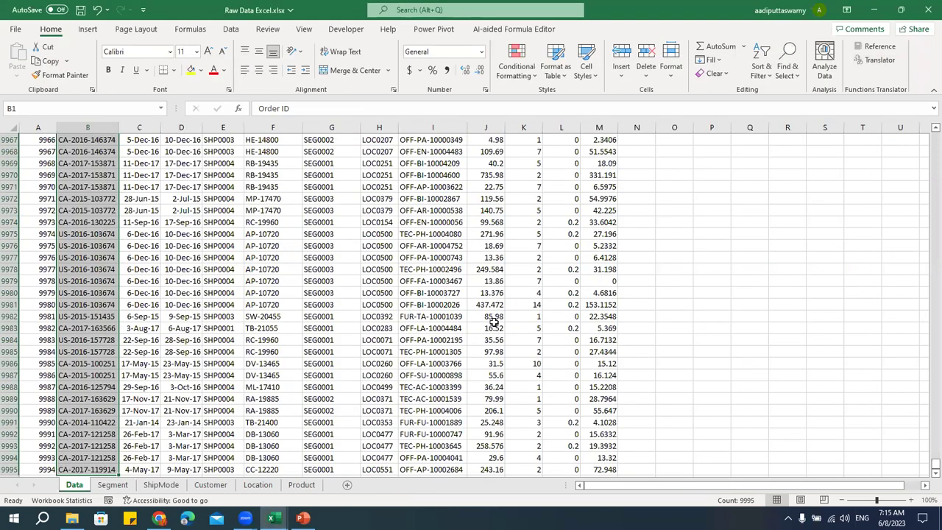
Switch to File Explorer and open Raw Data TextFile.txt from the Data Sources folder in Excel
mouse_move(272, 519)
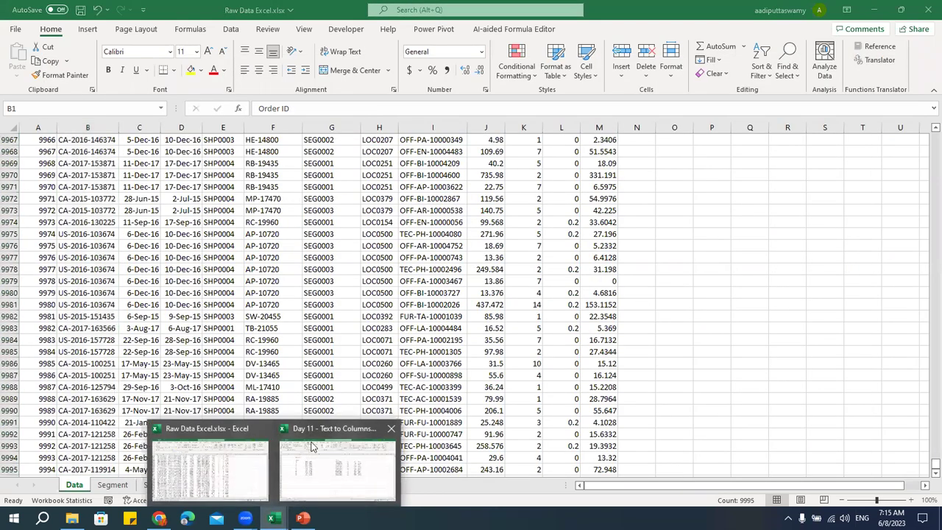
click(319, 467)
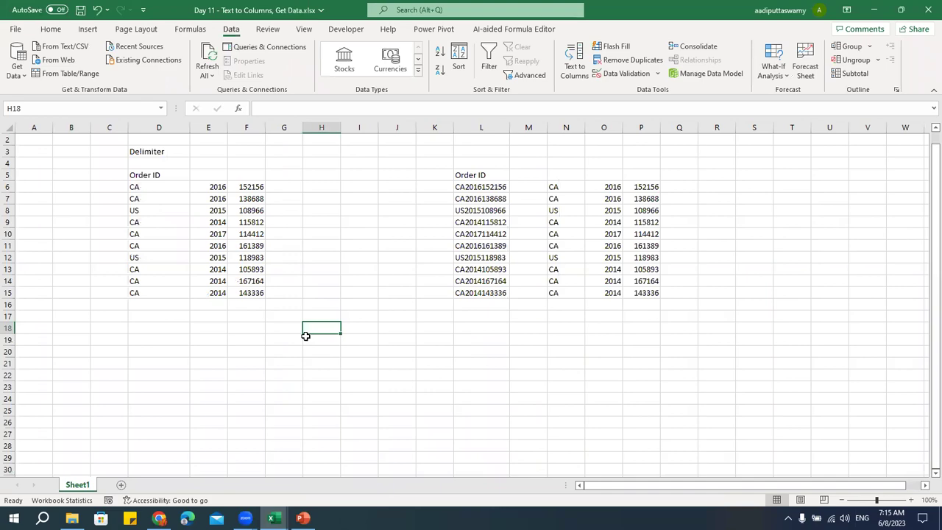
click(72, 518)
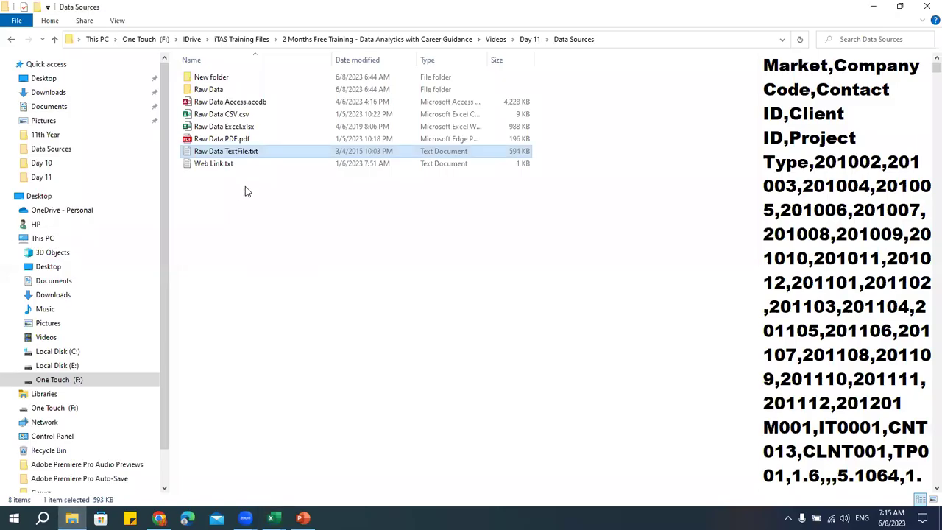
click(235, 253)
drag(193, 157, 352, 228)
key(alt+Tab)
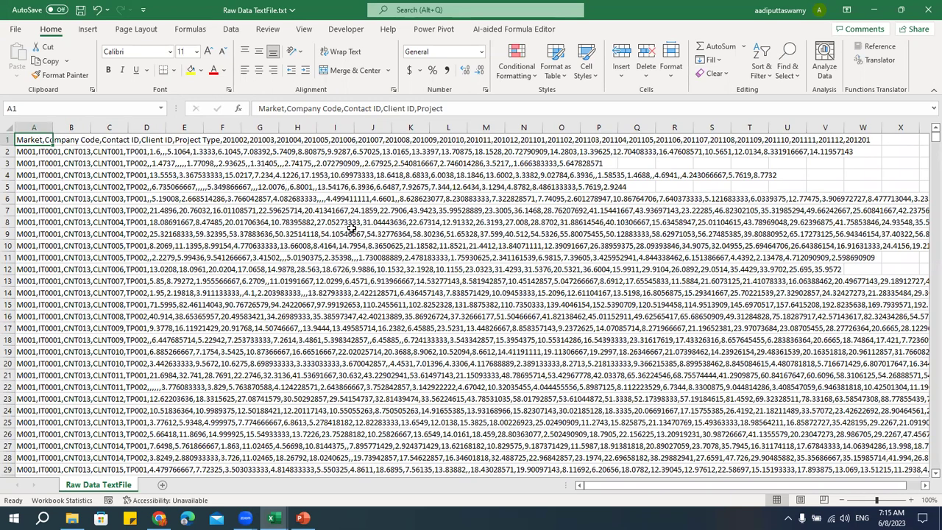
Examine how the text file's records are stored in column A, from A1 down to A8, and return to A1
click(34, 150)
key(Up)
key(Down)
key(Down)
key(Down)
key(Down)
key(Down)
key(Down)
key(Down)
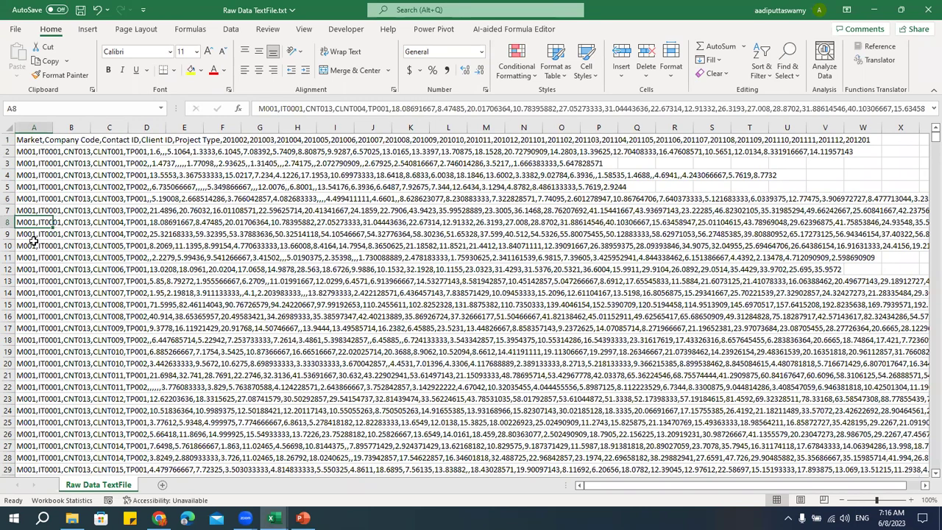
click(28, 140)
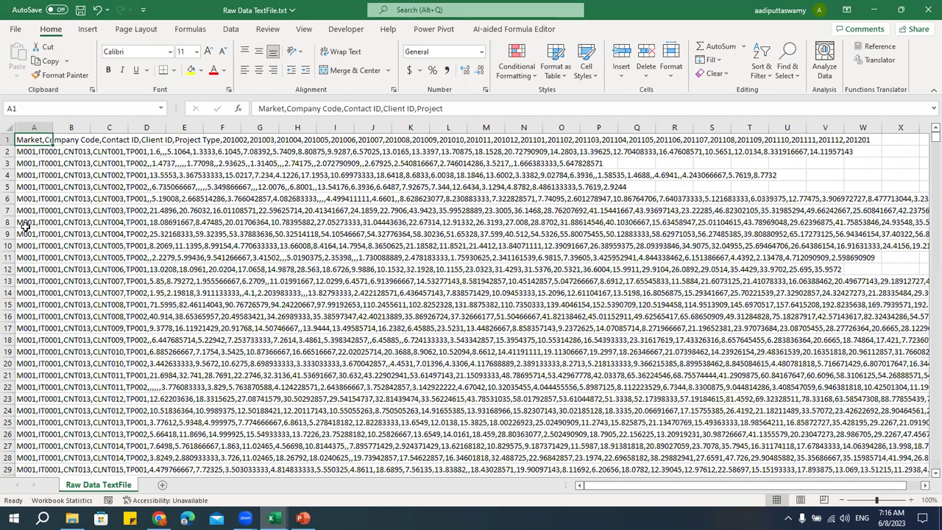
Compare with the split order IDs in D6:F15 of the Day 11 workbook, and return to the text file's sheet
key(alt+Tab)
drag(171, 186, 245, 290)
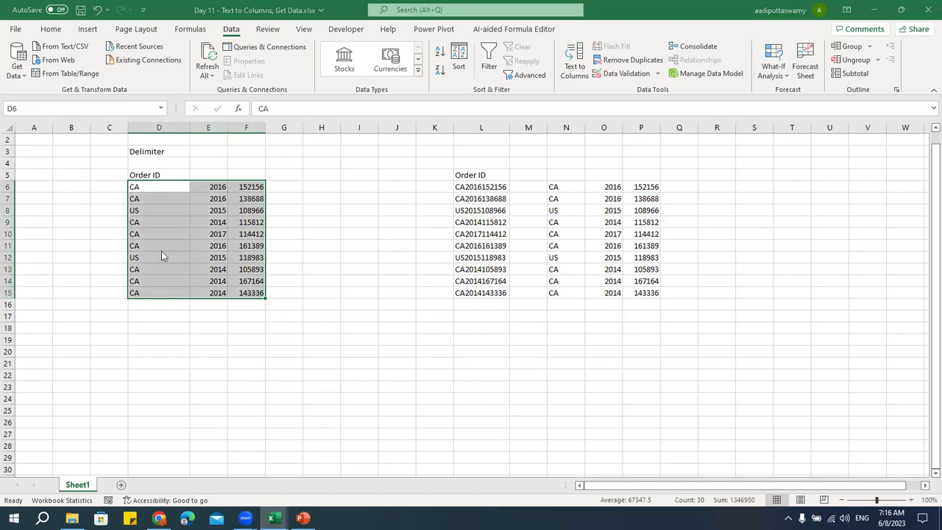
key(alt+Tab)
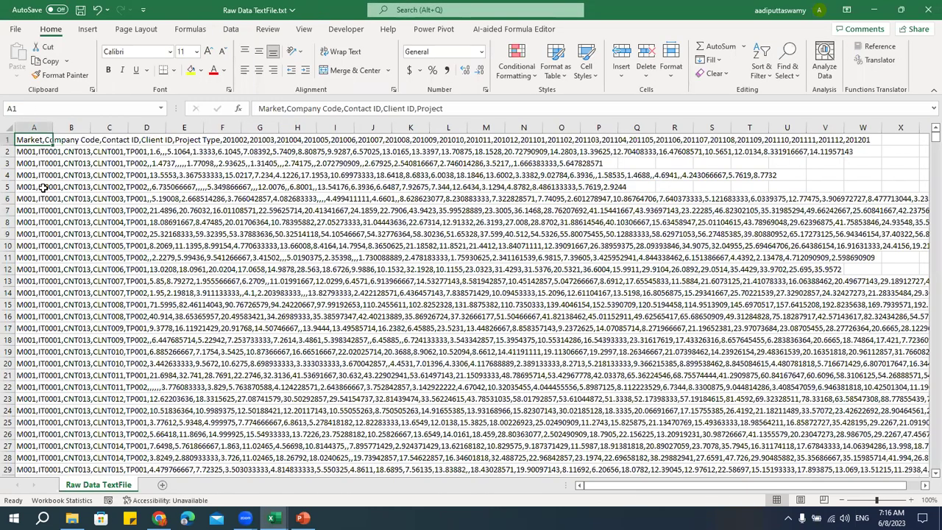
Start a Delimited Text to Columns on all records in column A from A1, using only Comma as delimiter, and continue to the format settings
key(ctrl+shift+Down)
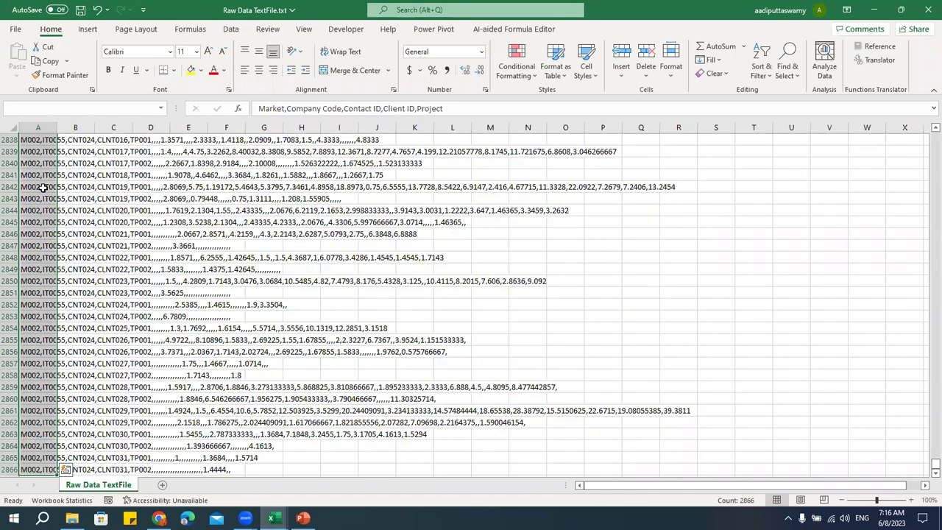
click(233, 31)
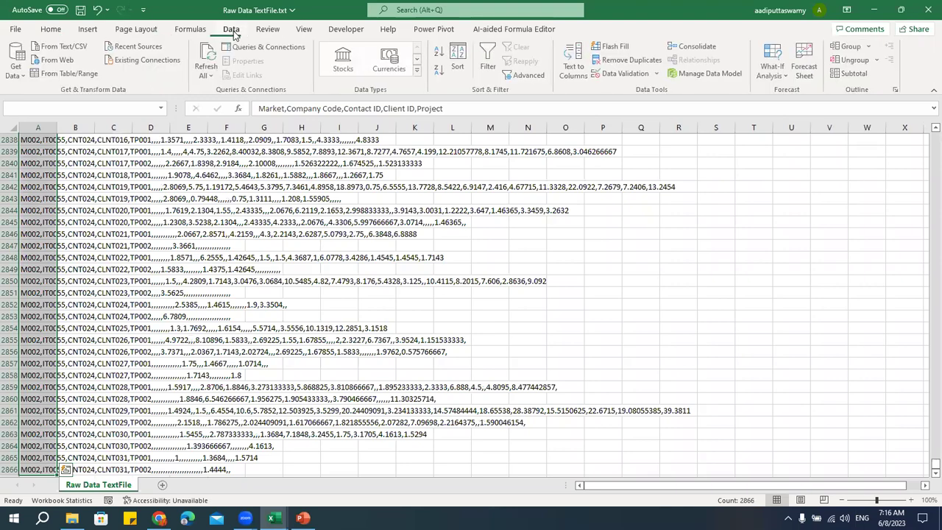
click(574, 66)
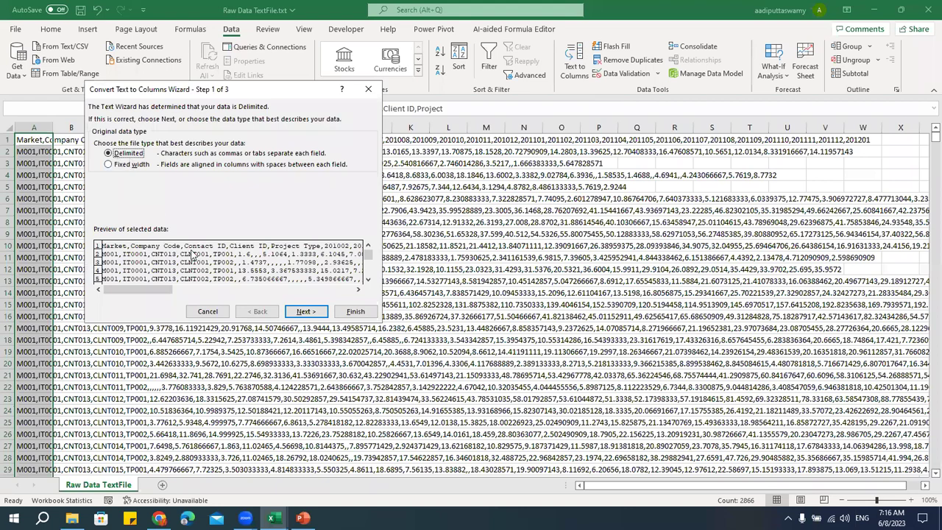
click(305, 312)
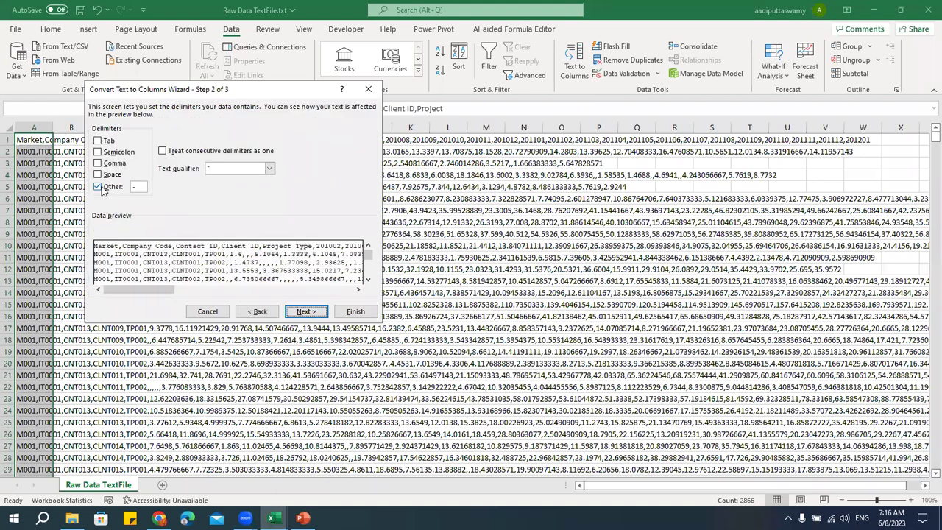
click(116, 162)
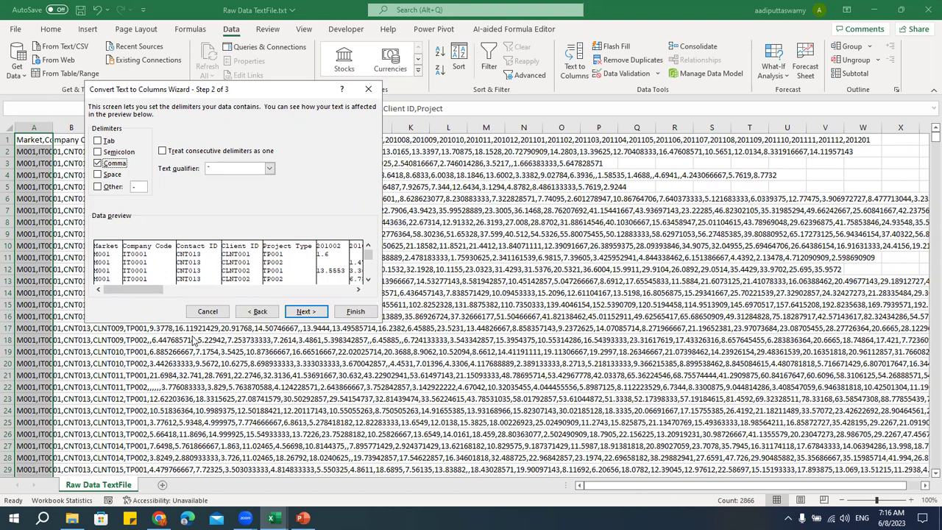
click(309, 312)
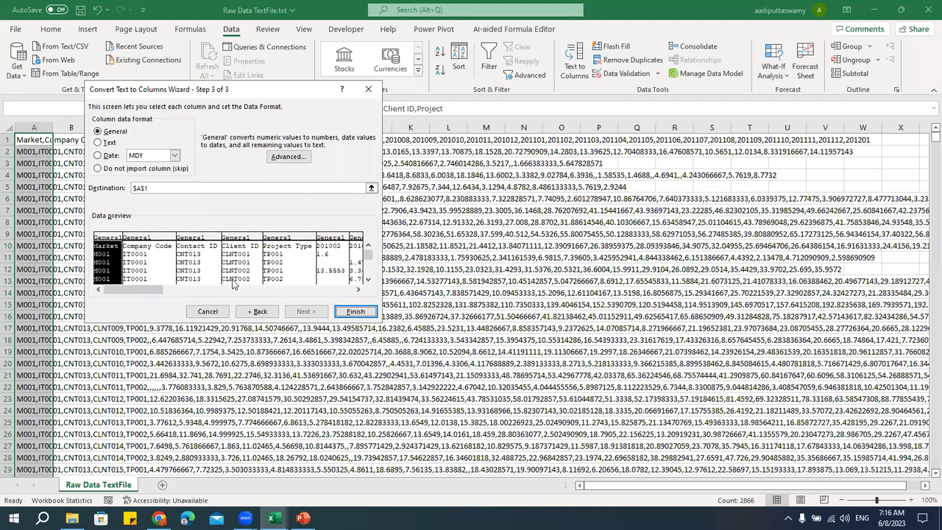
Set the Contact ID and Project Type columns to Do not import column (skip) and finish the conversion
click(199, 258)
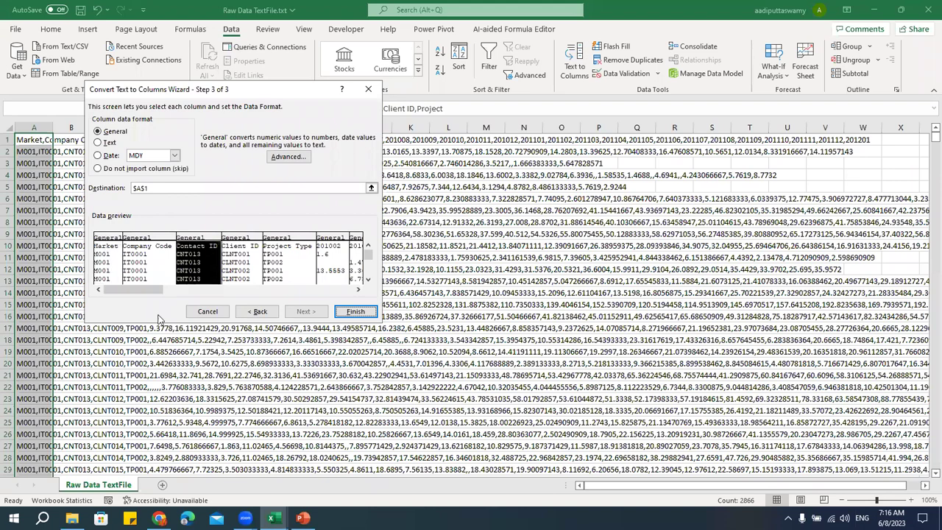
click(98, 168)
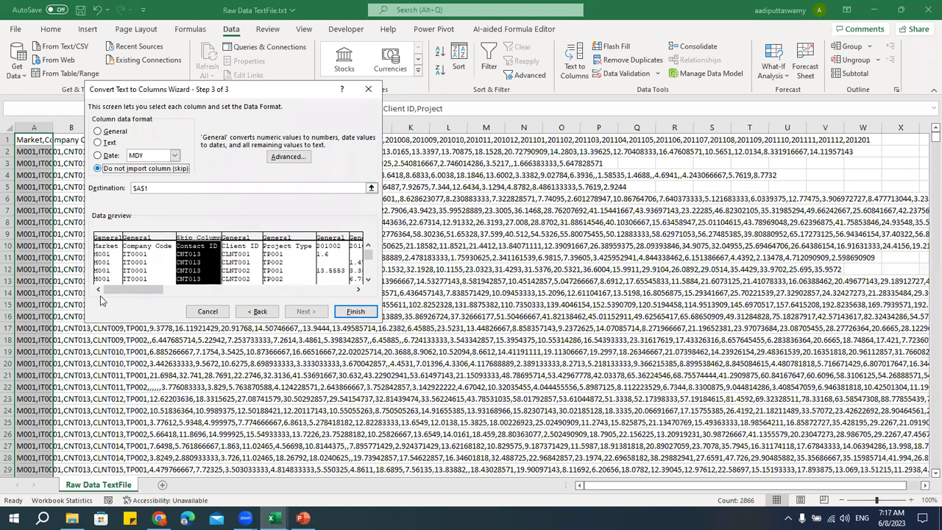
click(293, 263)
click(144, 169)
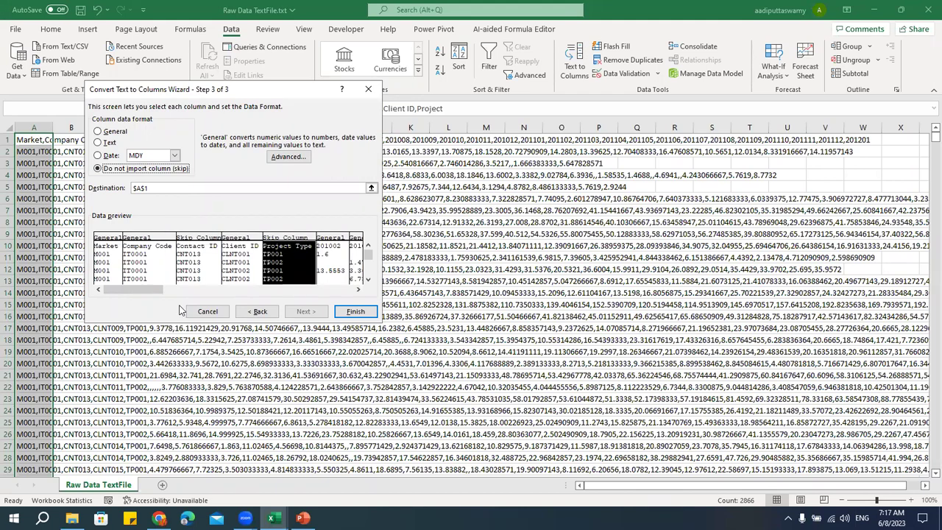
click(195, 266)
click(303, 265)
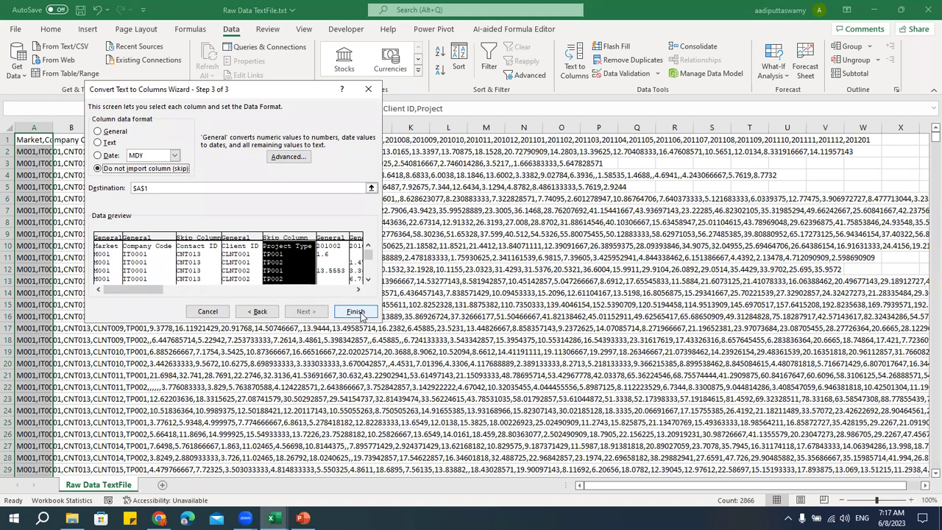
click(356, 313)
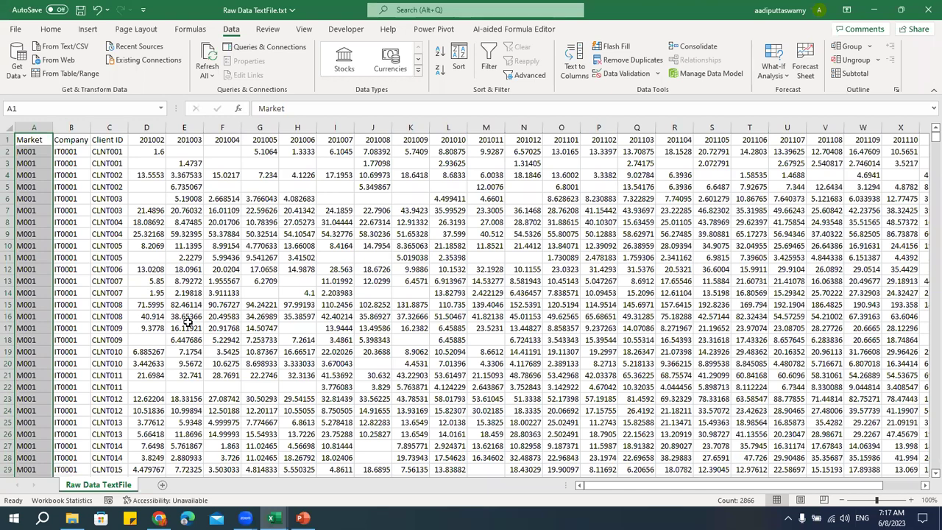
Review the split records on the Raw Data TextFile sheet, checking the Client ID column and the rows below
click(109, 152)
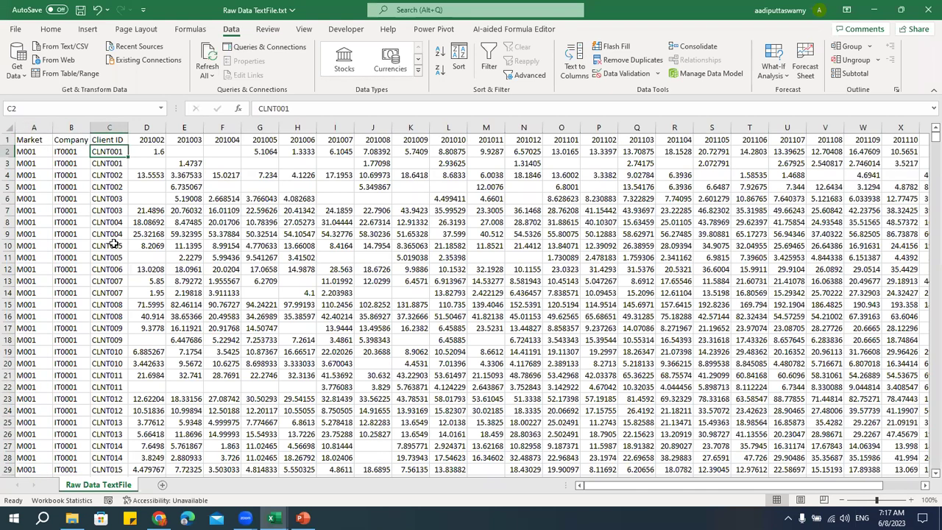
scroll(317, 294, down, 7)
scroll(331, 308, up, 7)
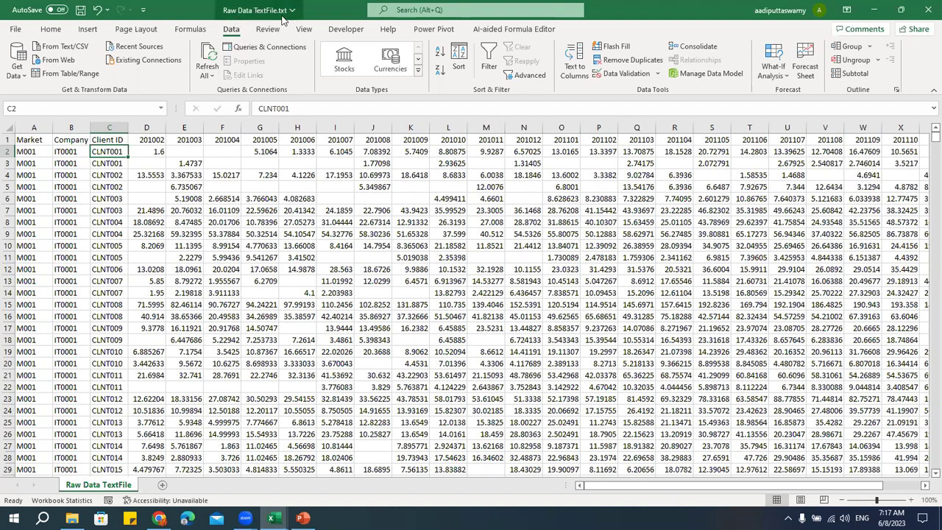
click(312, 280)
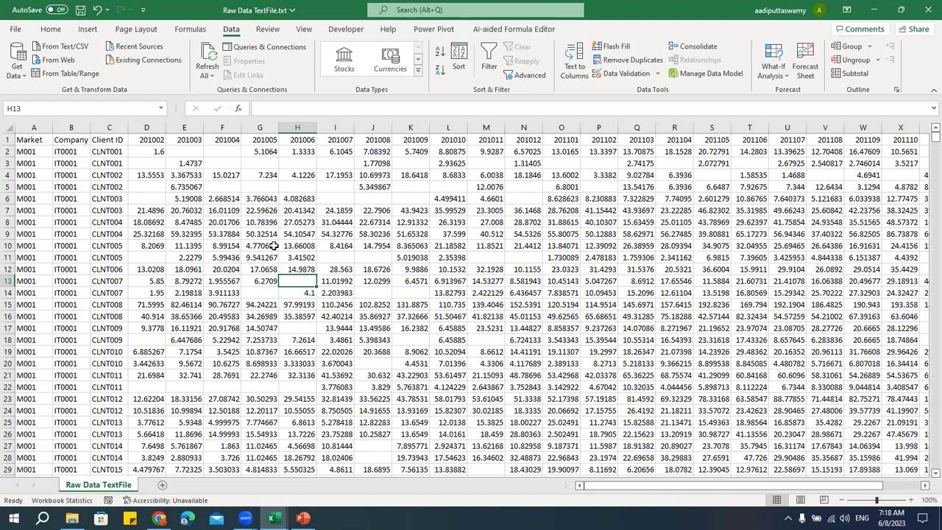
Save the converted data as an Excel Workbook (*.xlsx) named "Raw Data TextFile to Excel File" in the Data Sources folder
click(16, 29)
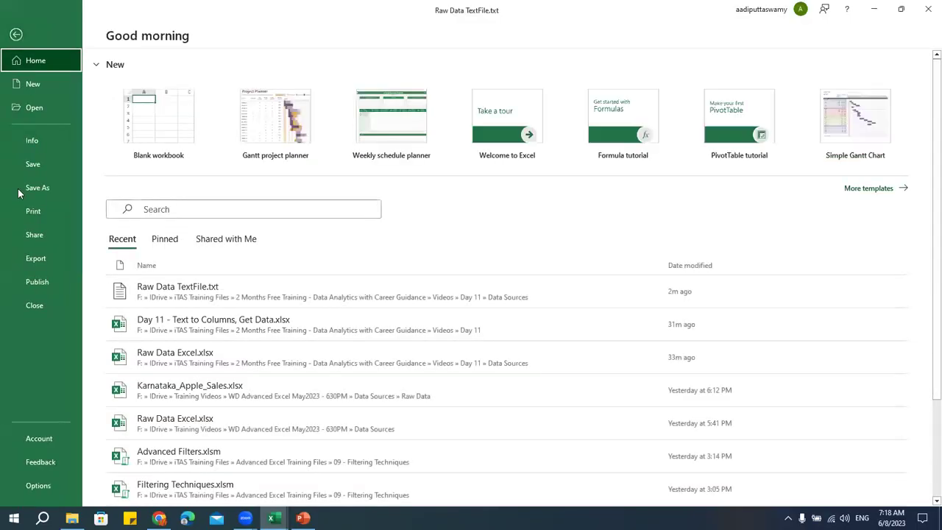
click(67, 187)
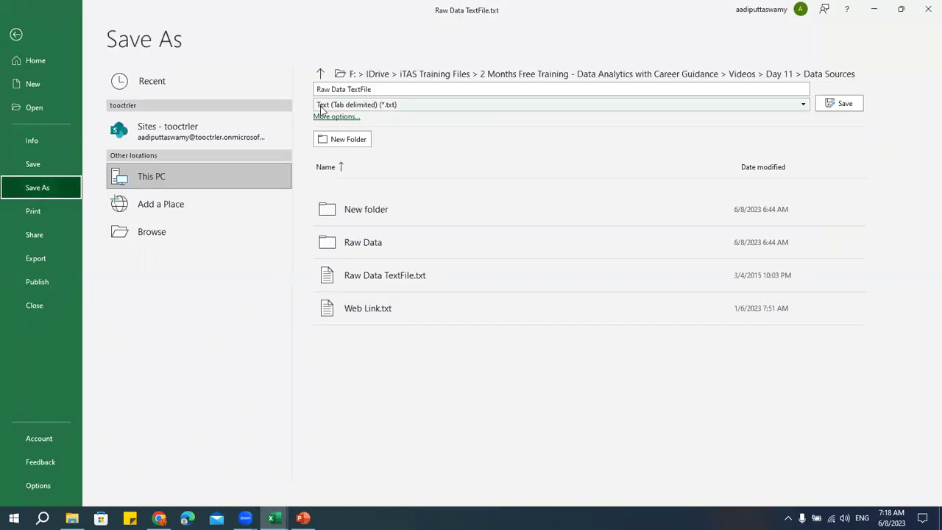
click(420, 104)
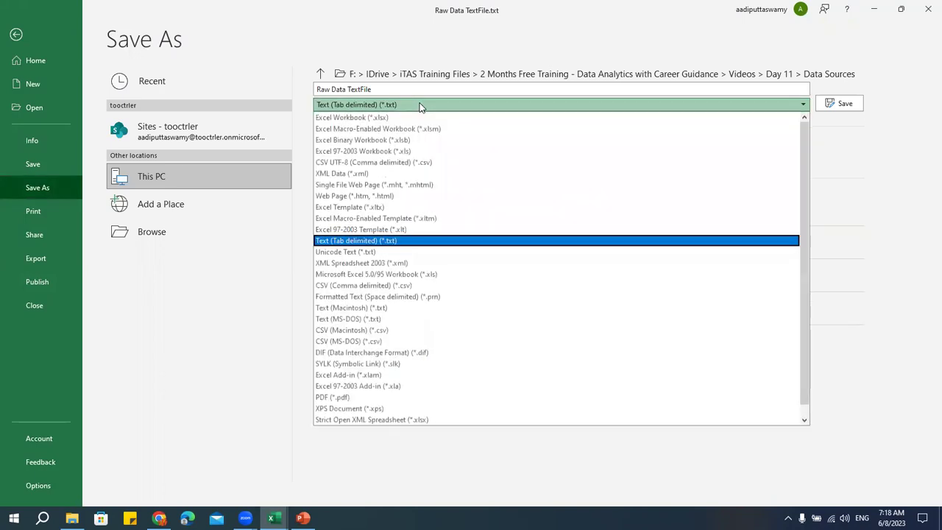
click(353, 119)
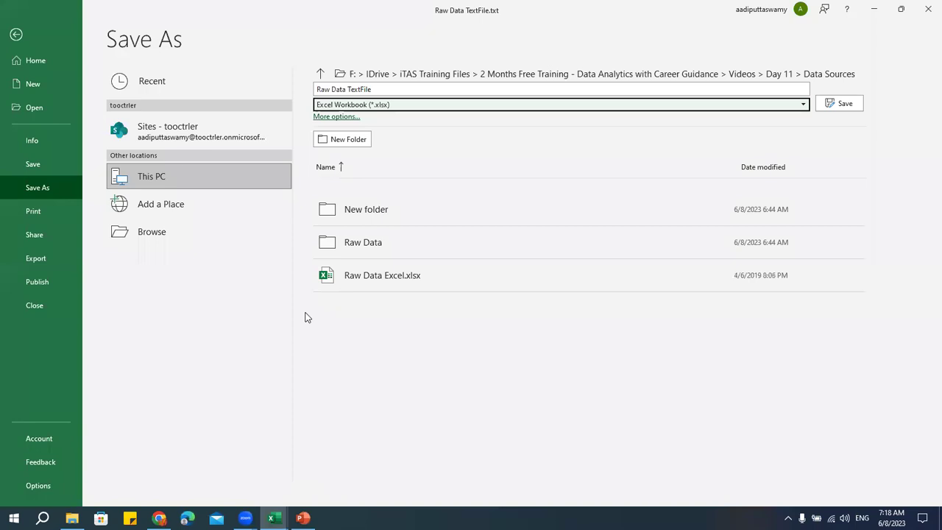
mouse_move(72, 519)
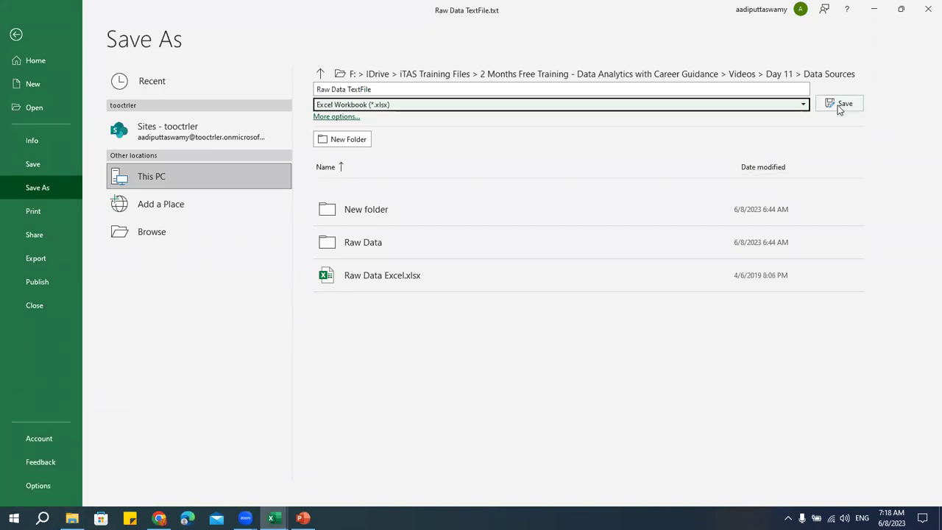
click(444, 88)
click(358, 89)
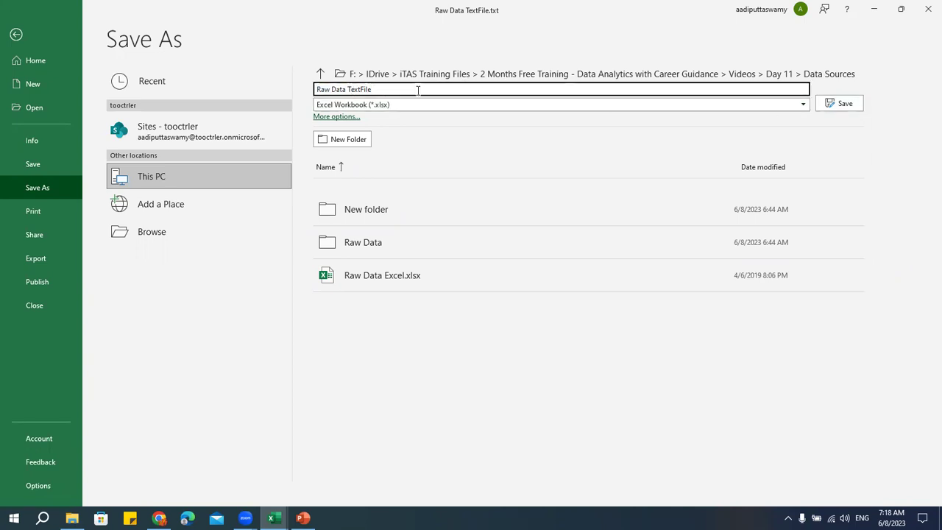
text(to Excel File)
click(833, 106)
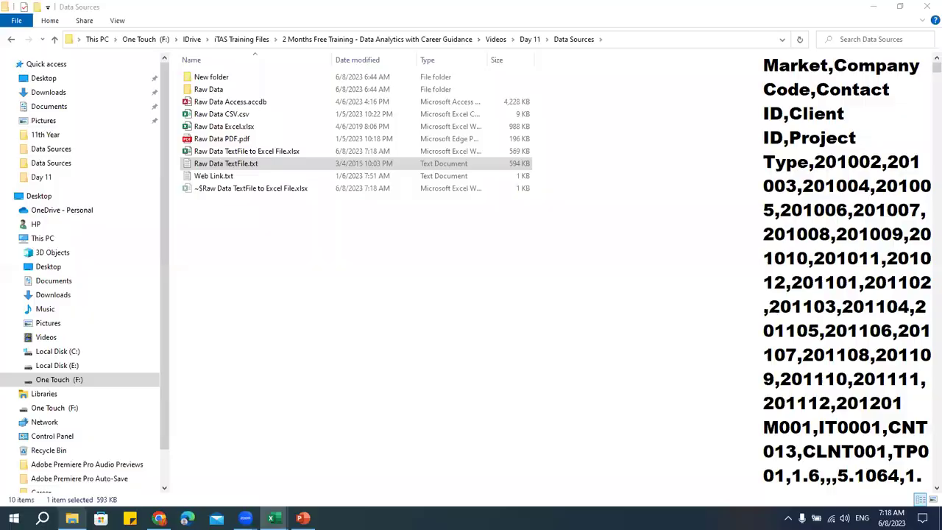
Locate Raw Data TextFile to Excel File.xlsx in the Data Sources folder in File Explorer, check its sheet, and close that workbook
click(71, 519)
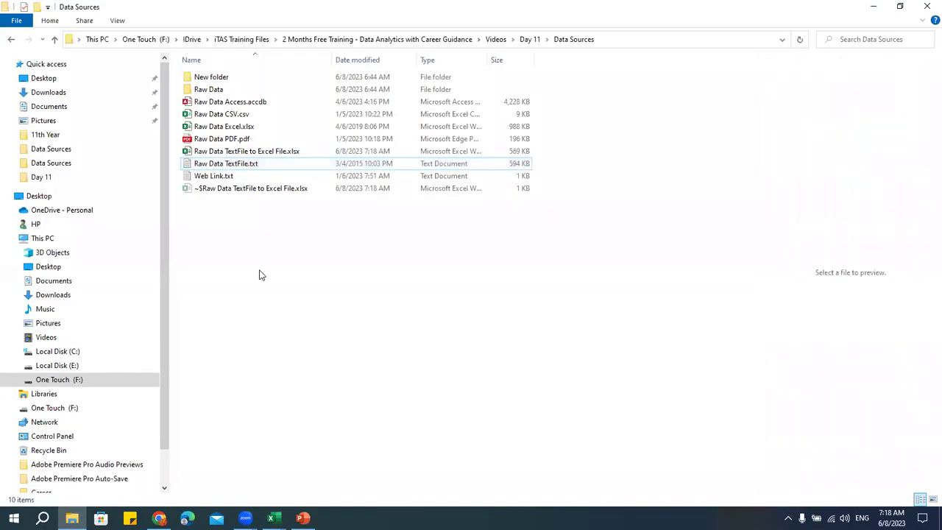
click(248, 151)
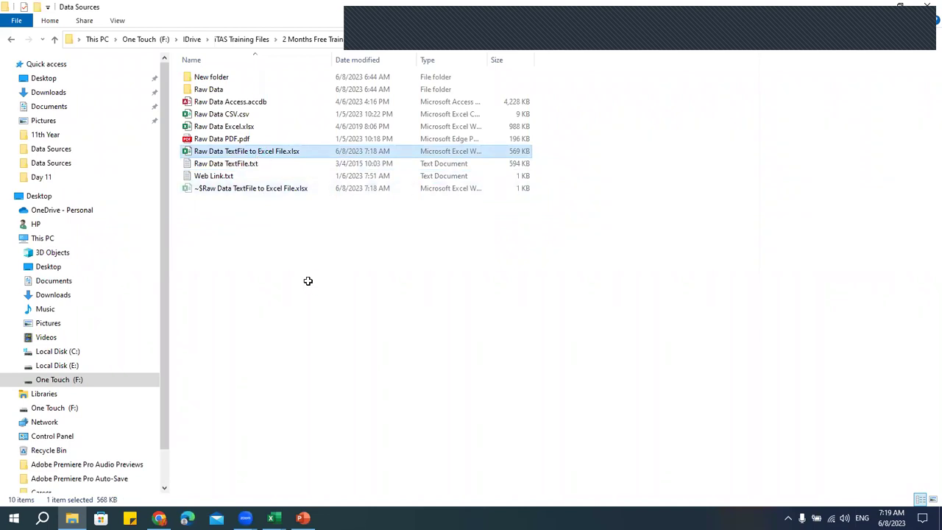
key(Return)
click(246, 179)
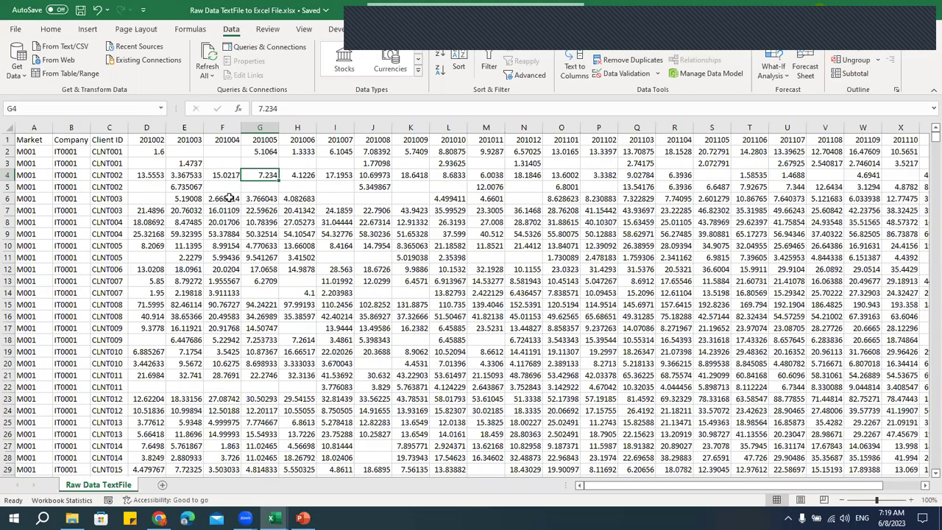
right_click(168, 12)
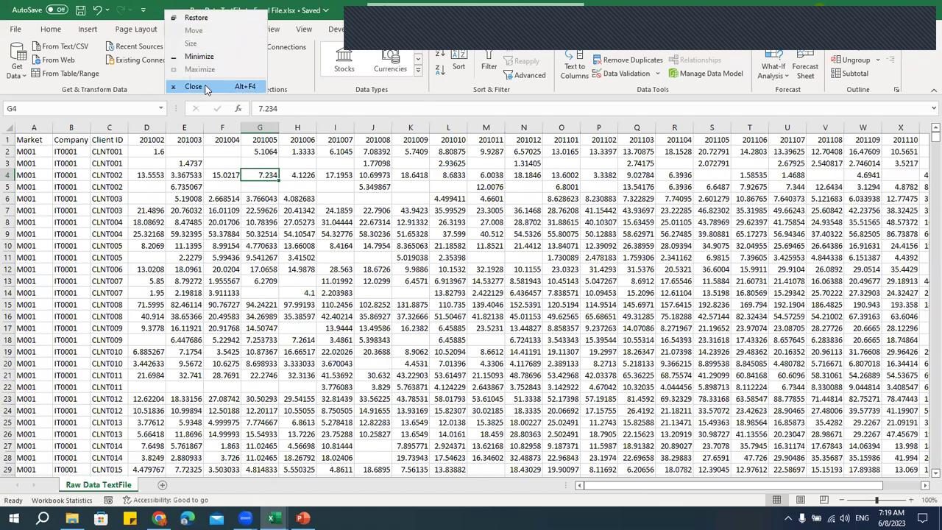
click(206, 88)
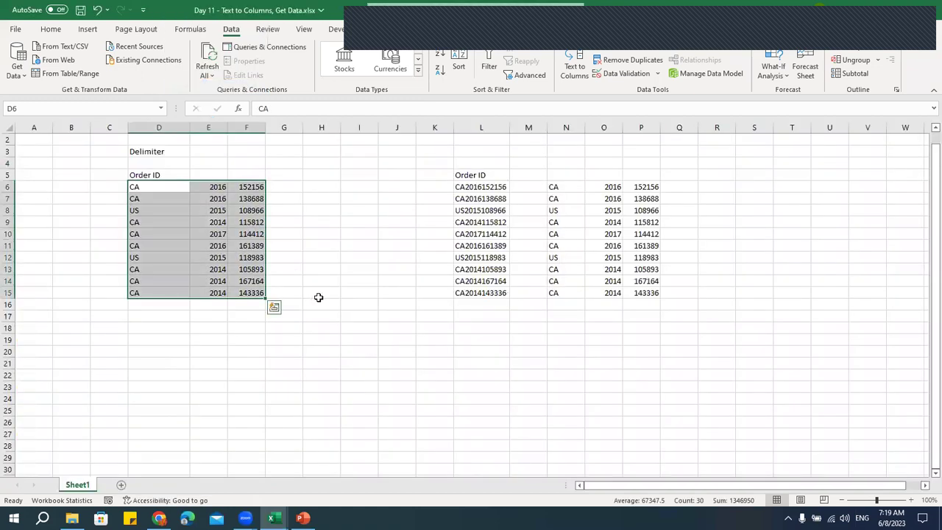
Compare the previews of Raw Data TextFile.txt and Raw Data CSV.csv in the Data Sources folder
key(alt+Tab)
click(237, 164)
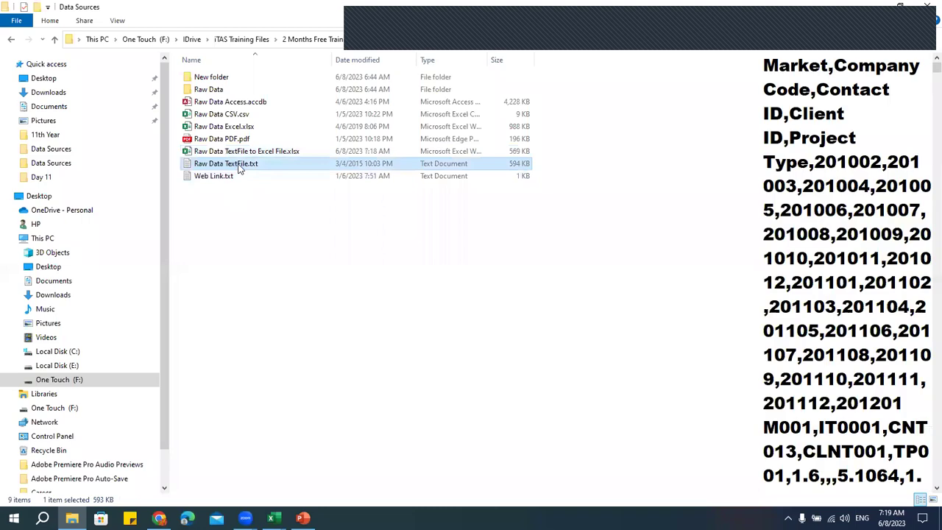
click(241, 114)
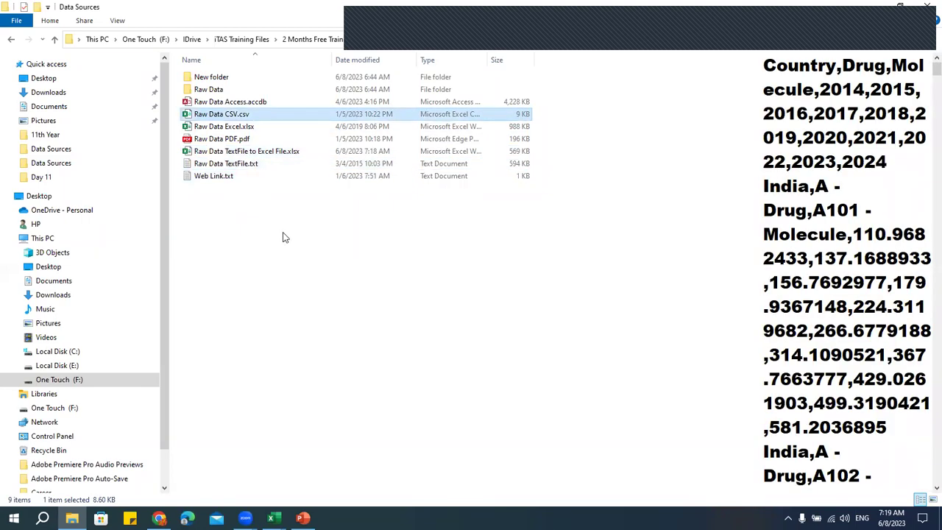
click(248, 164)
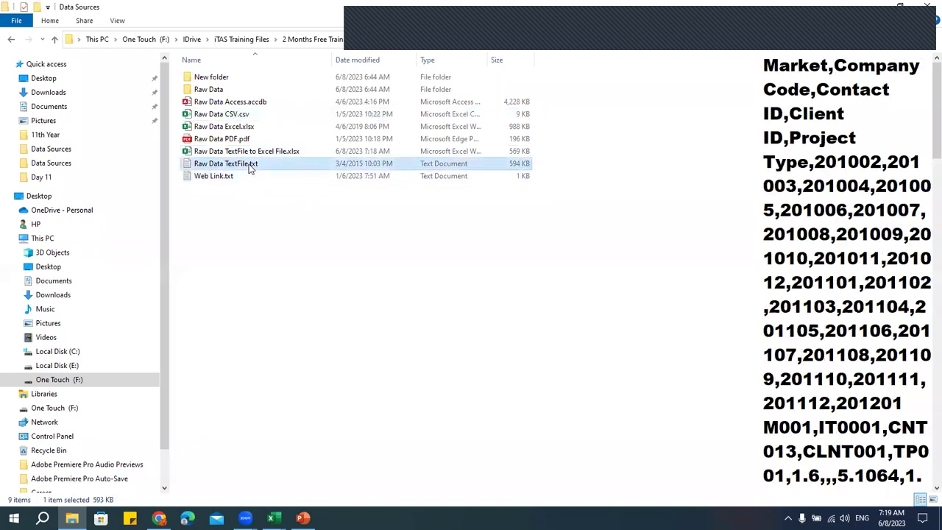
click(238, 116)
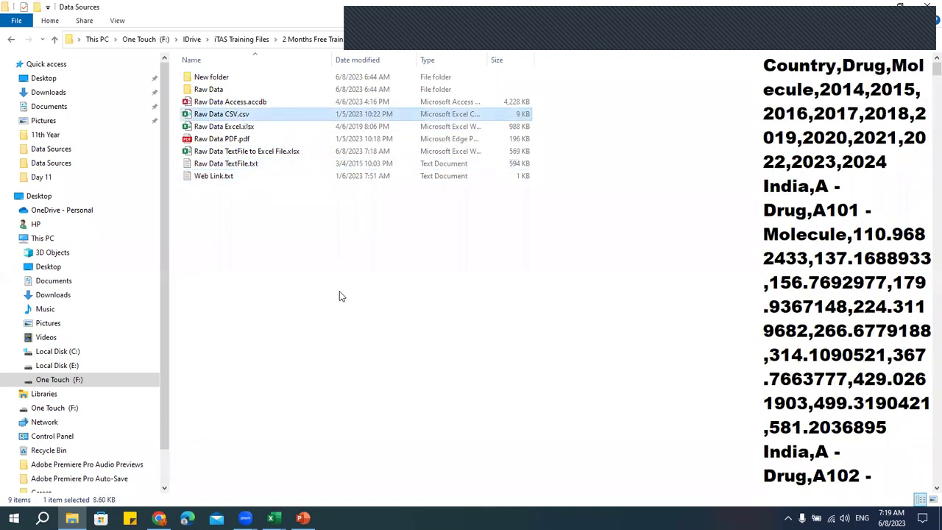
click(254, 164)
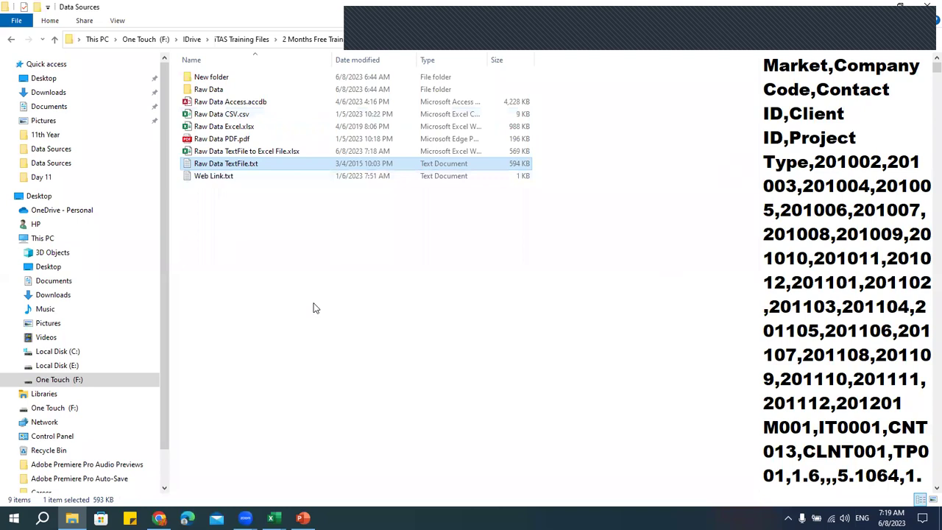
Open Raw Data TextFile.txt in Notepad, examine the delimiter between its header names, and close it
double_click(257, 165)
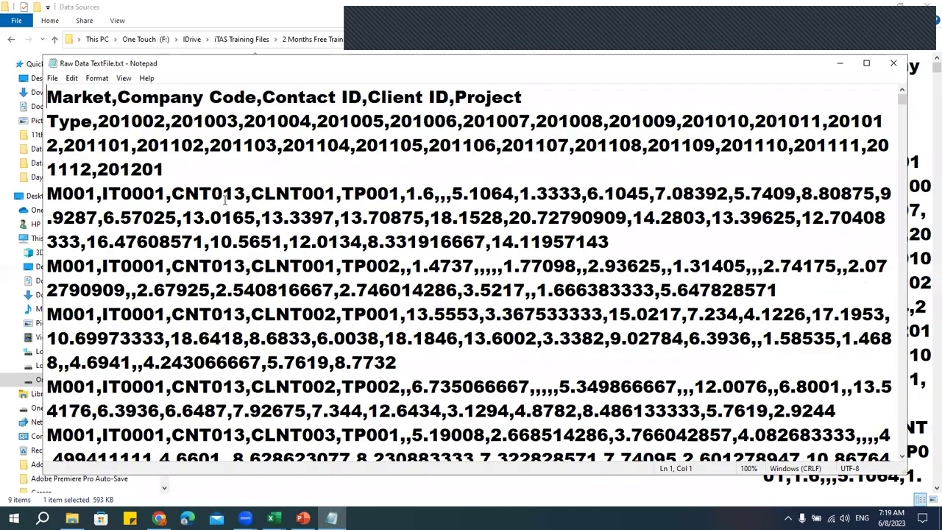
click(115, 98)
click(893, 63)
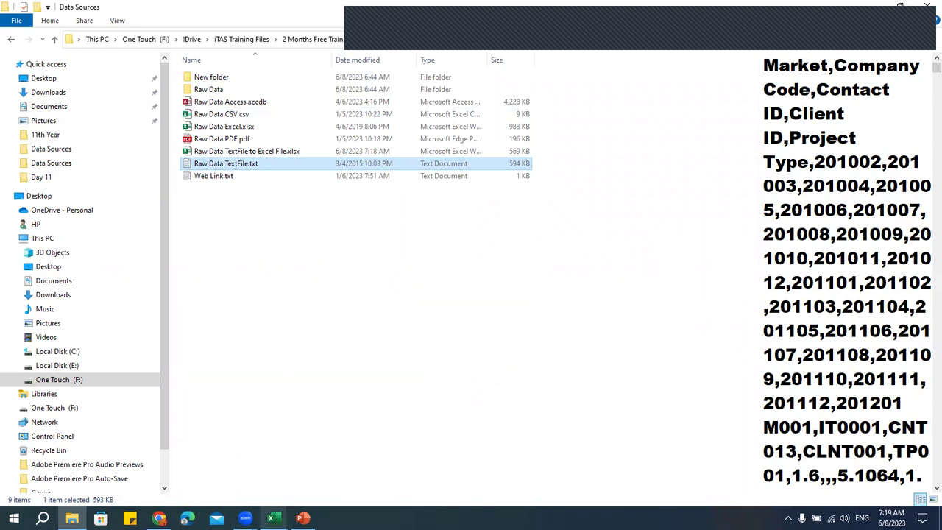
Glance at the Day 11 workbook, open Raw Data CSV.csv from Data Sources in Excel to check its columns, and close it
mouse_move(272, 518)
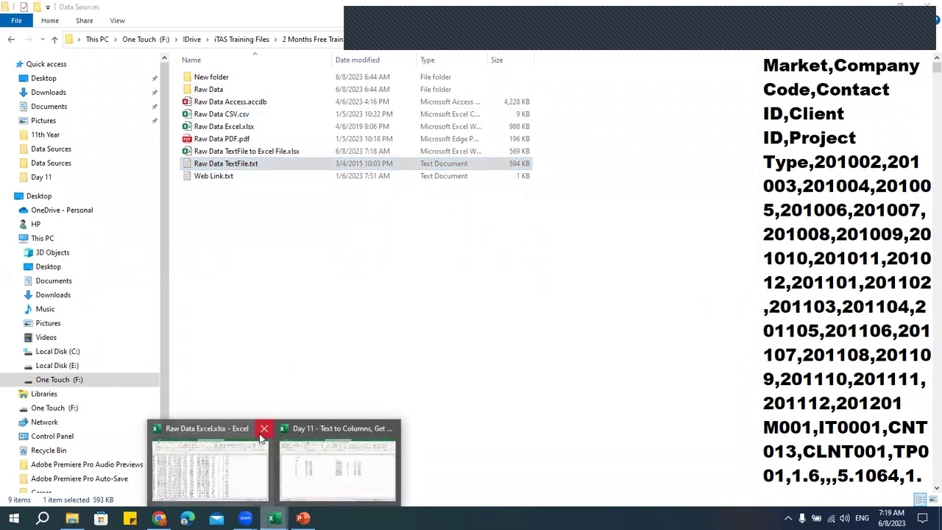
click(287, 442)
click(376, 304)
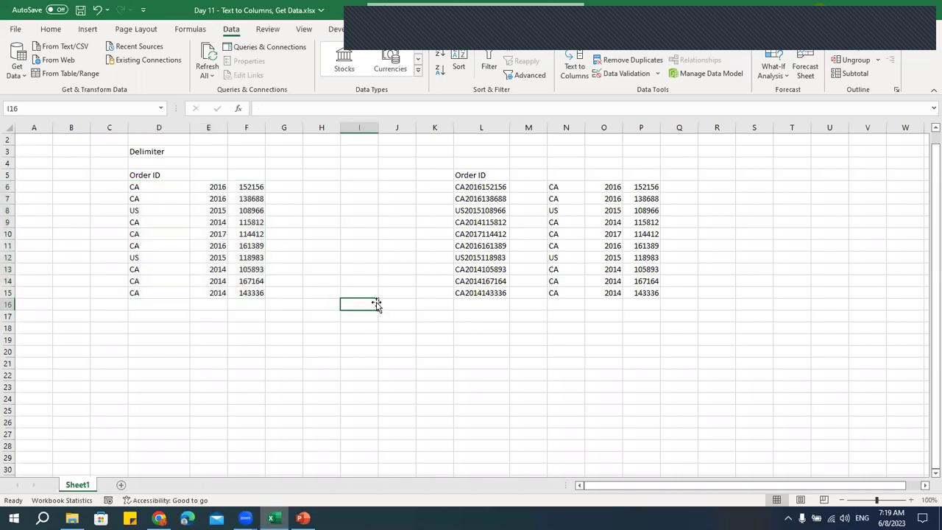
key(alt+Tab)
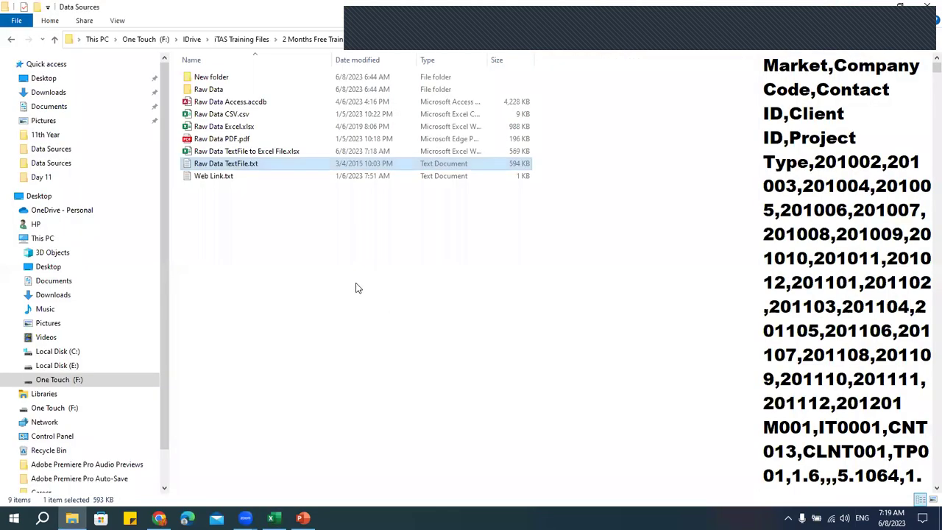
click(245, 115)
key(alt+Tab)
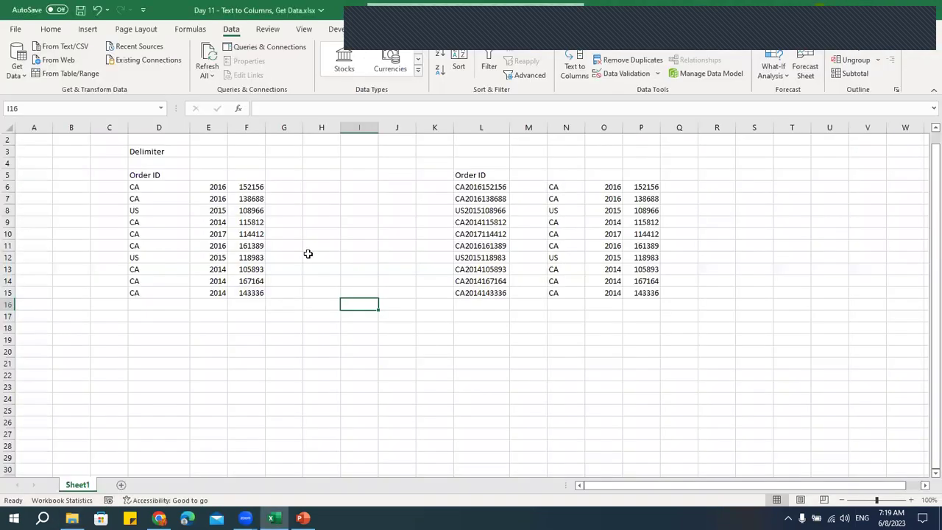
click(297, 196)
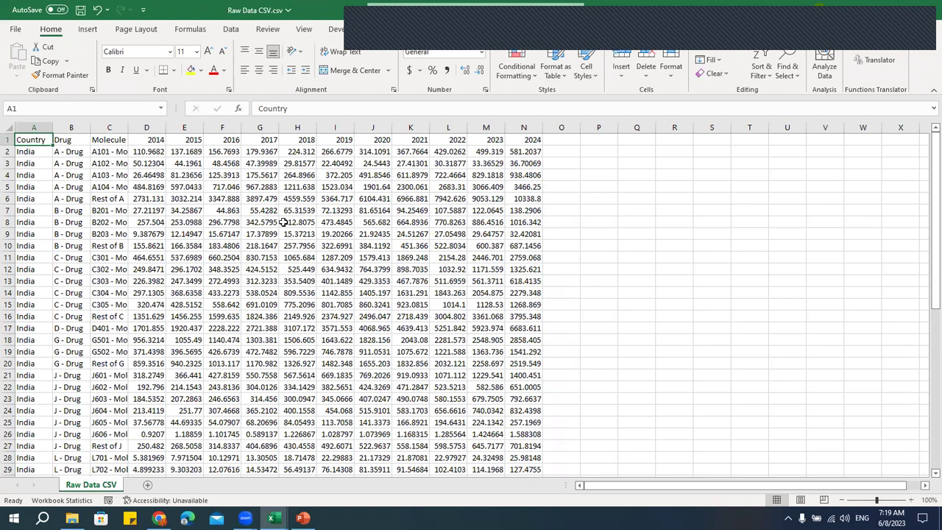
right_click(199, 15)
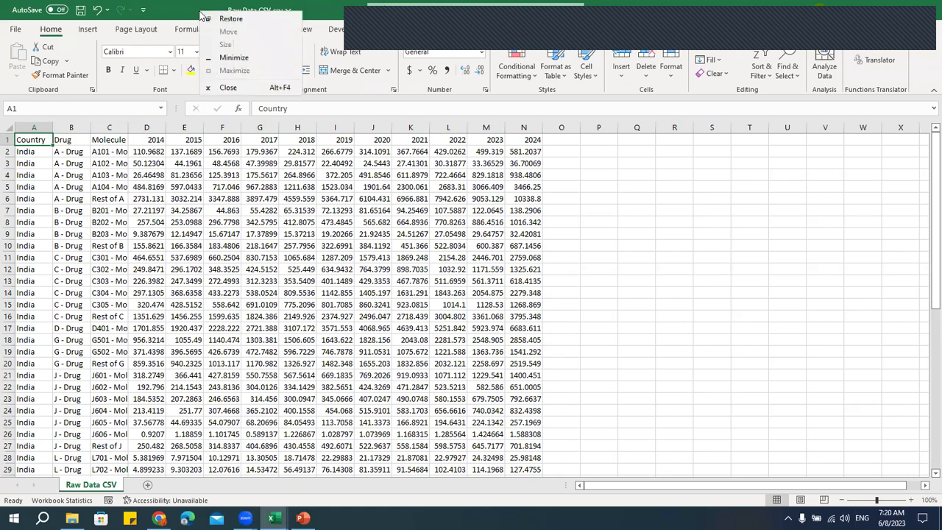
click(232, 84)
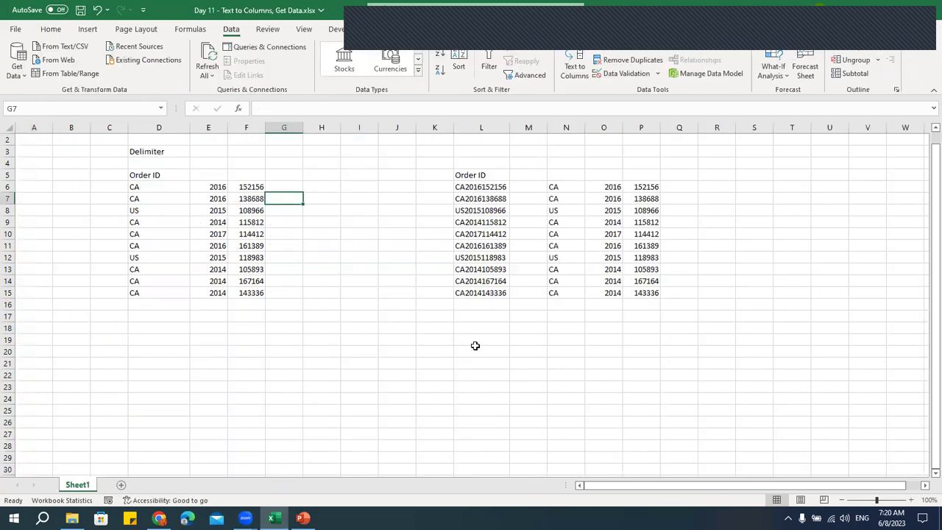
Open Raw Data CSV.csv from the Data Sources folder with Notepad and look through how its records are separated
key(alt+Tab)
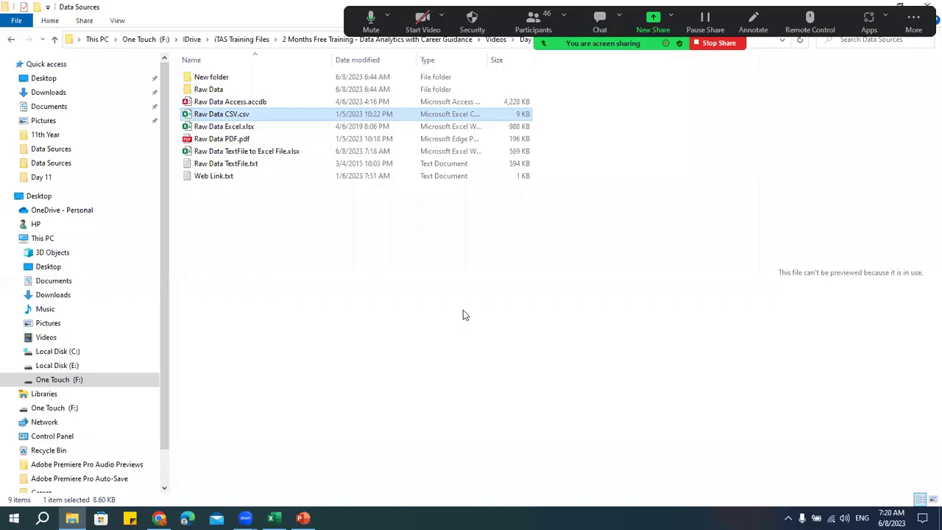
right_click(212, 113)
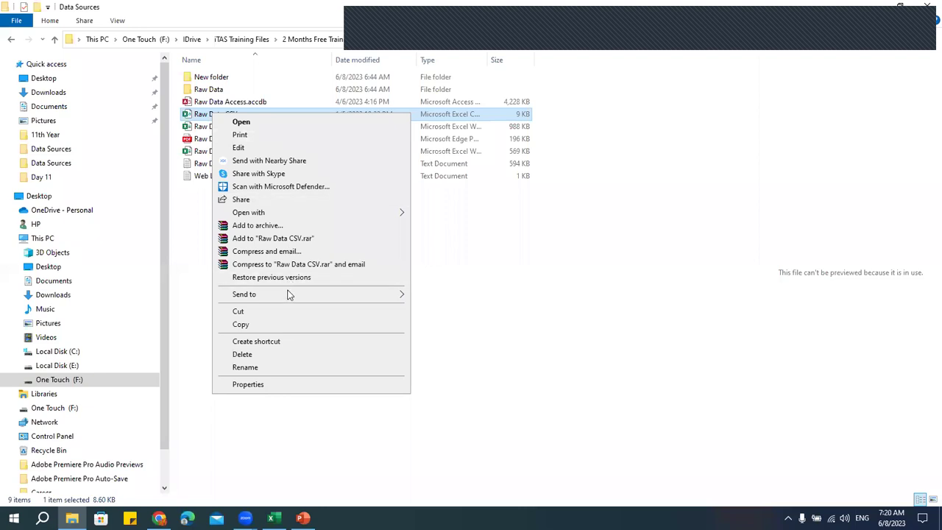
mouse_move(269, 213)
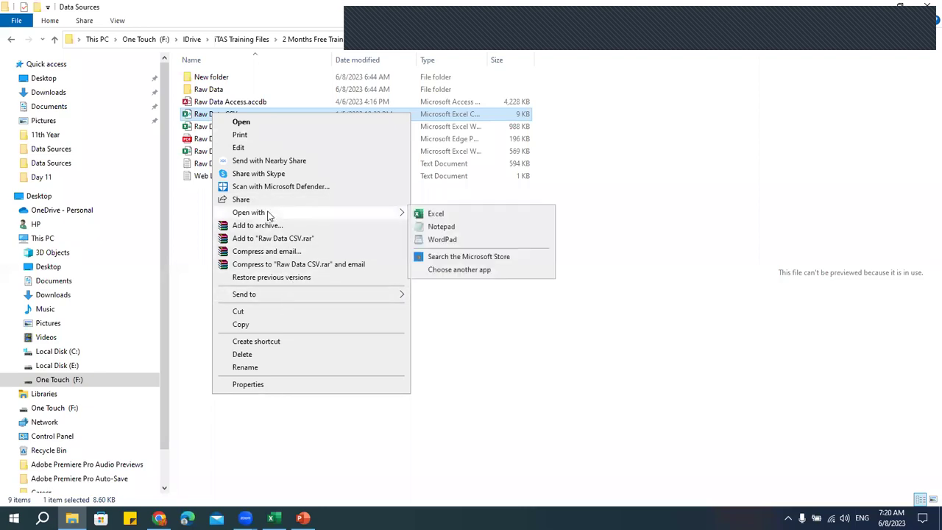
click(450, 227)
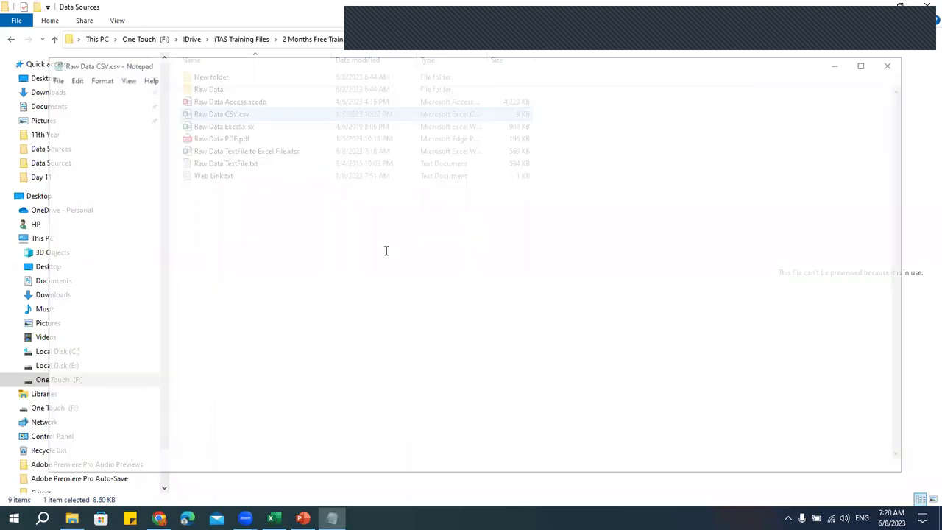
double_click(288, 71)
click(161, 127)
scroll(282, 358, down, 7)
scroll(282, 358, down, 20)
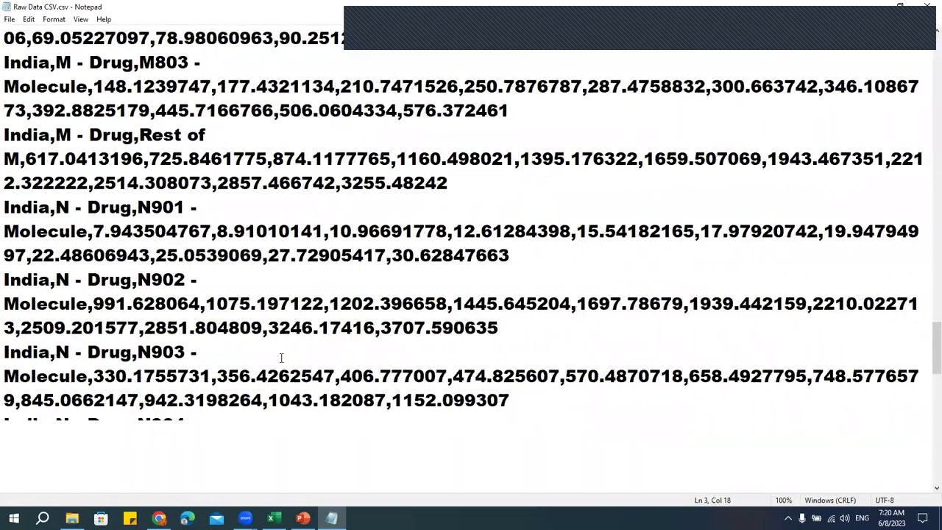
scroll(282, 358, up, 20)
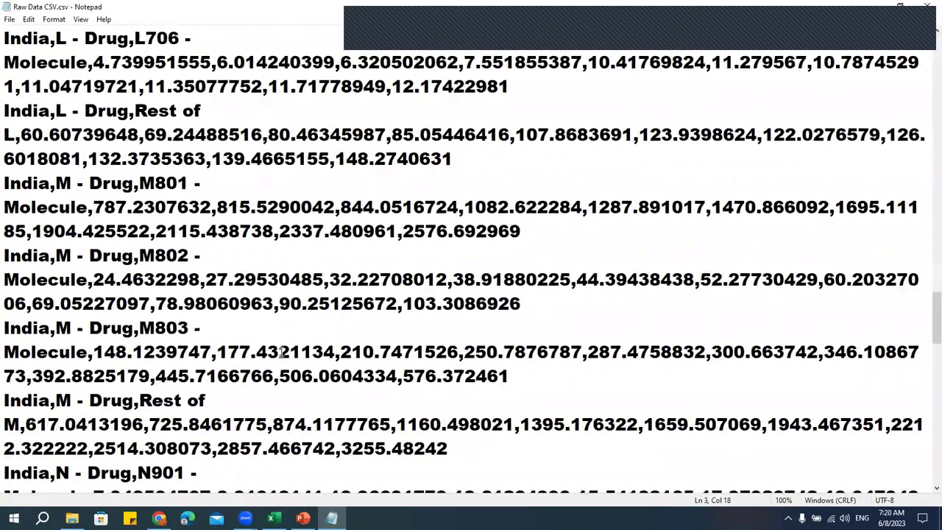
Close the Notepad view of Raw Data CSV.csv and reopen the file in Excel
right_click(285, 13)
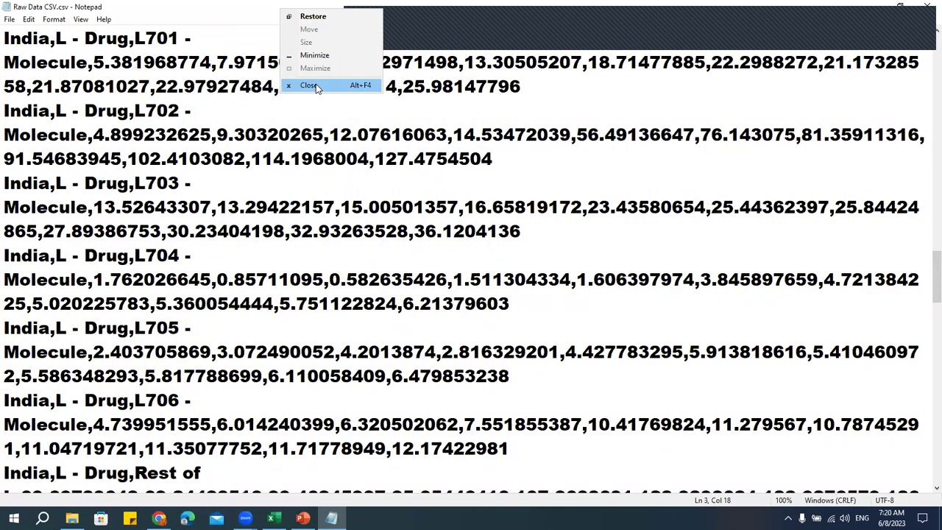
click(318, 87)
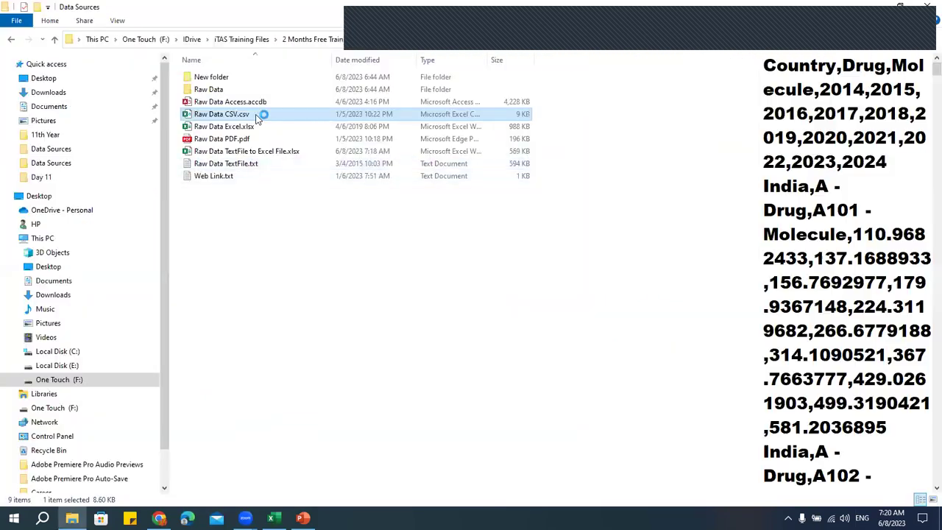
key(alt+Tab)
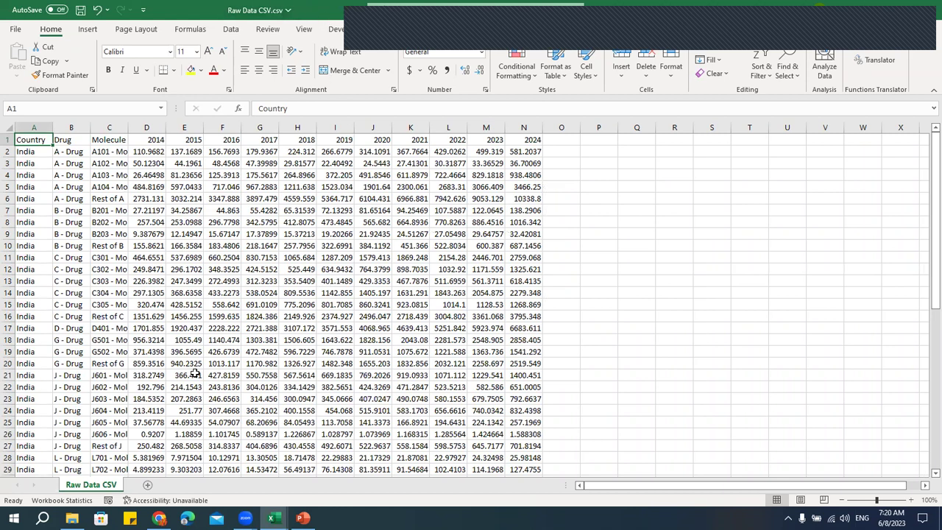
Add two new blank worksheets after the Raw Data CSV sheet
click(263, 292)
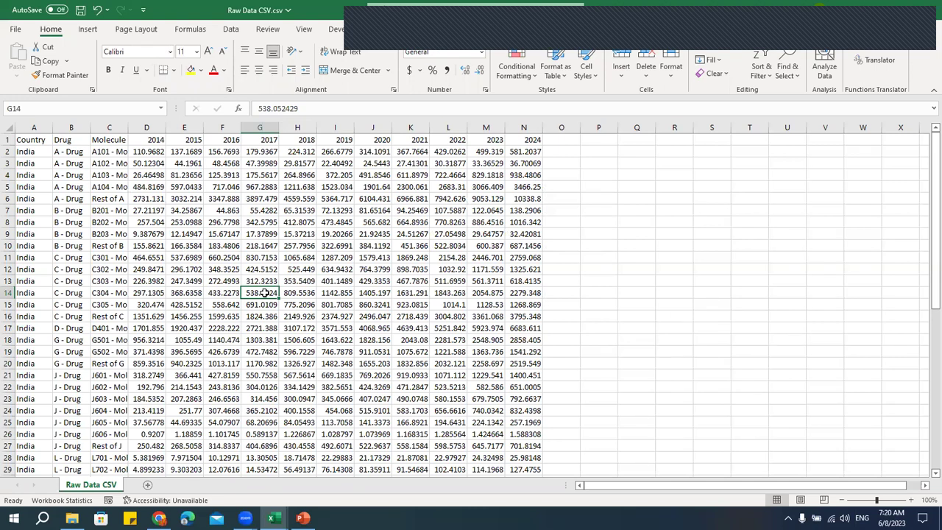
click(148, 487)
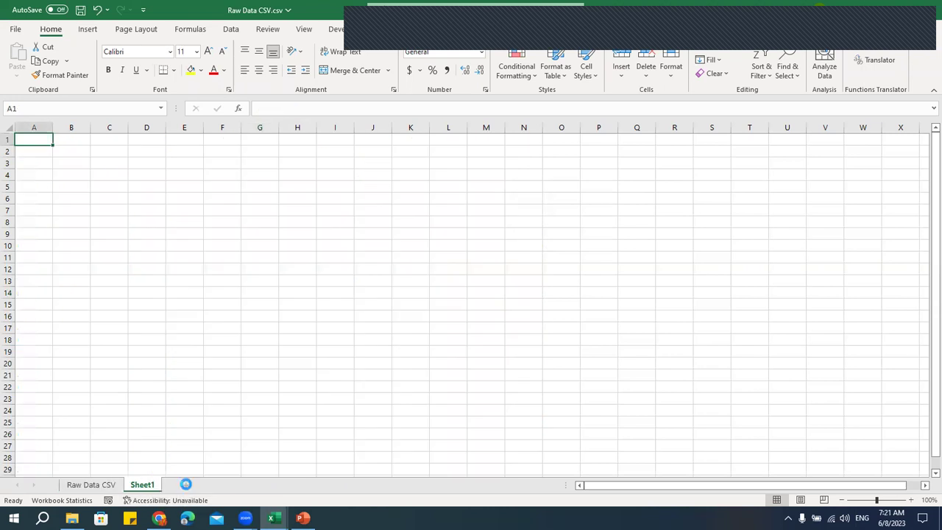
click(185, 485)
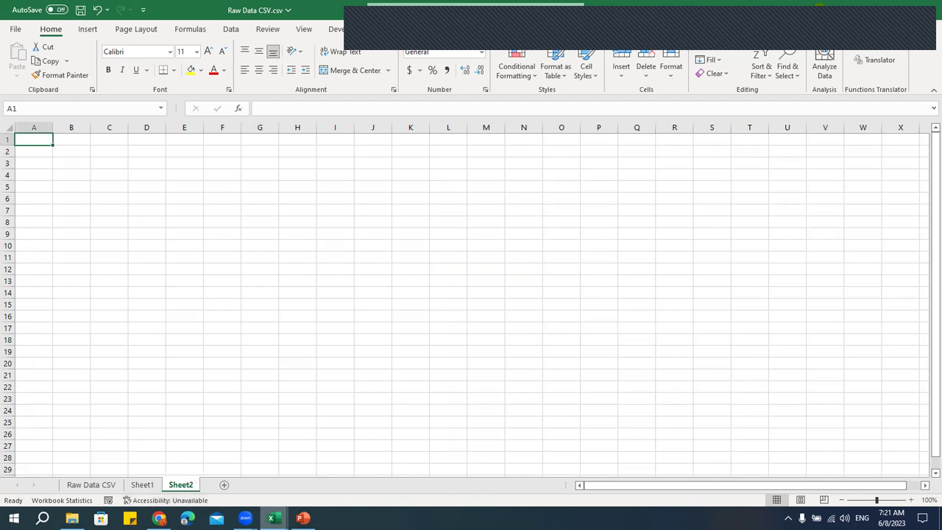
Copy the Delimiter and Order ID tables in D3:P15 of the Day 11 workbook and paste them at D5 on Sheet2 of Raw Data CSV.csv
mouse_move(273, 517)
click(242, 471)
drag(150, 151, 634, 297)
key(ctrl+c)
key(alt+Tab)
click(144, 187)
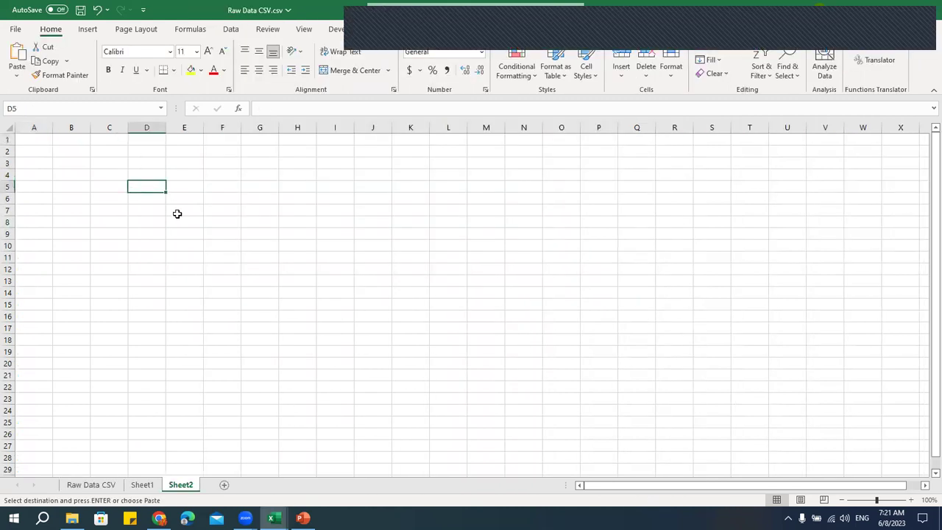
key(ctrl+v)
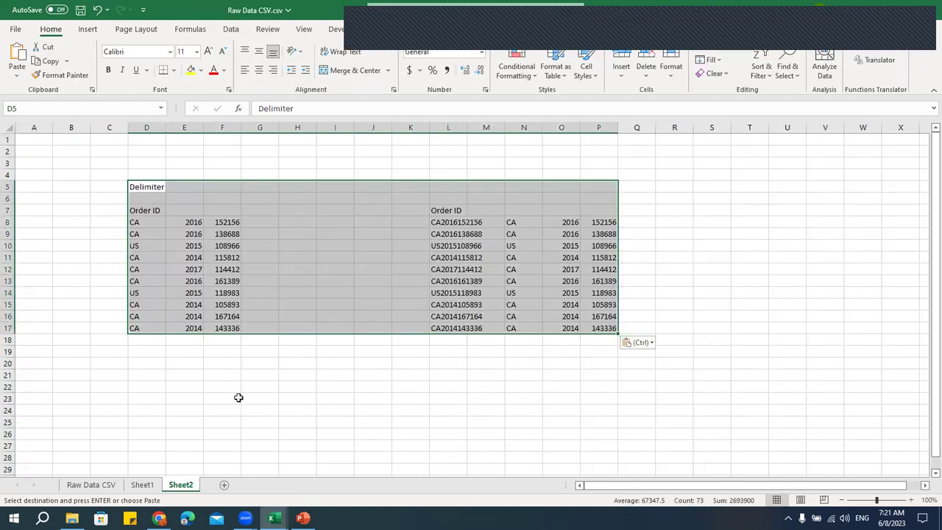
Copy the range A1:N20 from the Raw Data CSV sheet and paste it at D7 on Sheet1
click(91, 485)
click(180, 486)
click(148, 490)
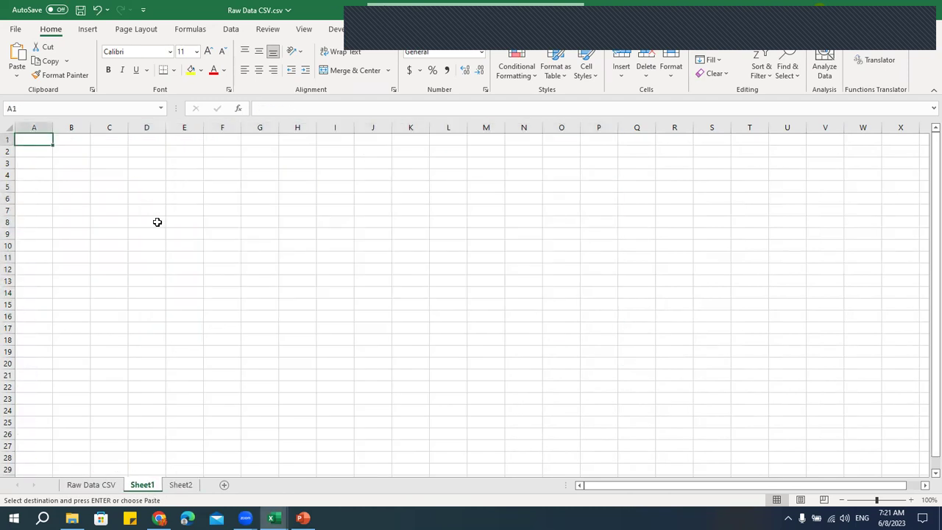
key(alt+Tab)
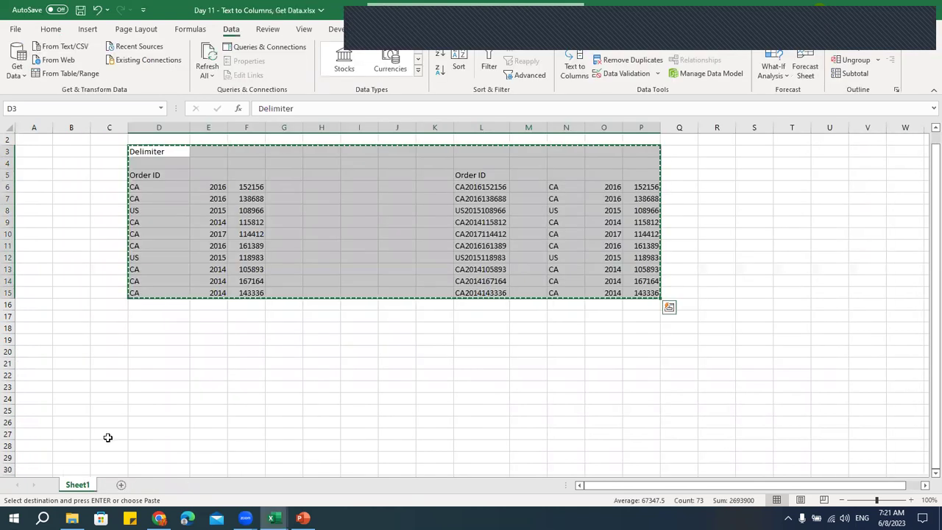
key(alt+Tab)
click(111, 485)
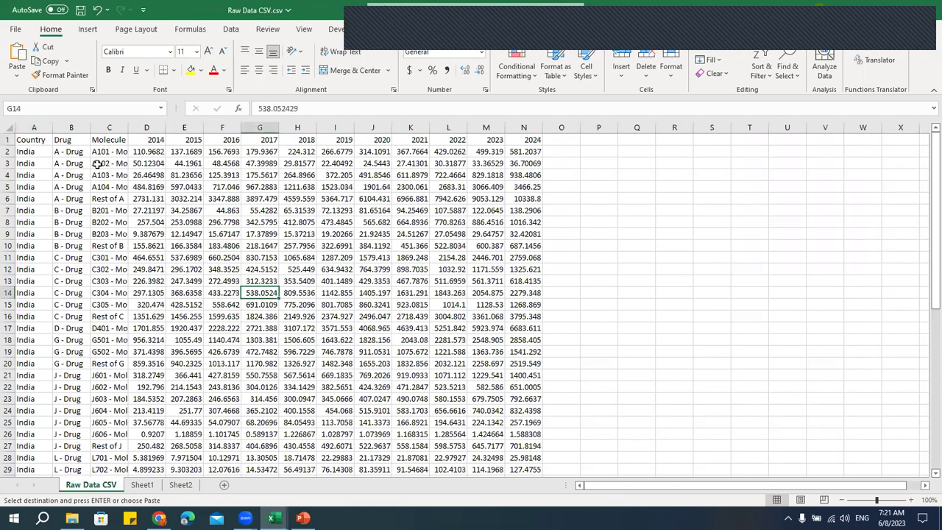
drag(47, 143, 513, 365)
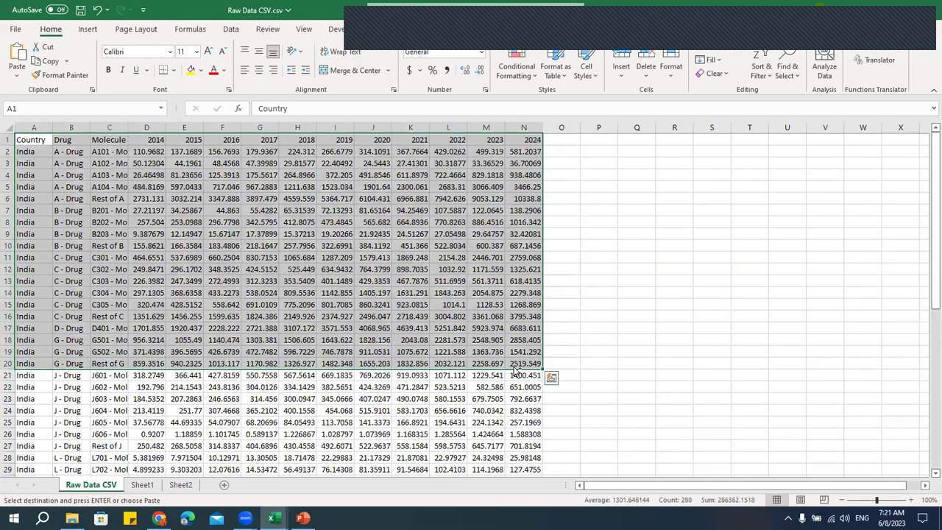
click(142, 485)
click(139, 211)
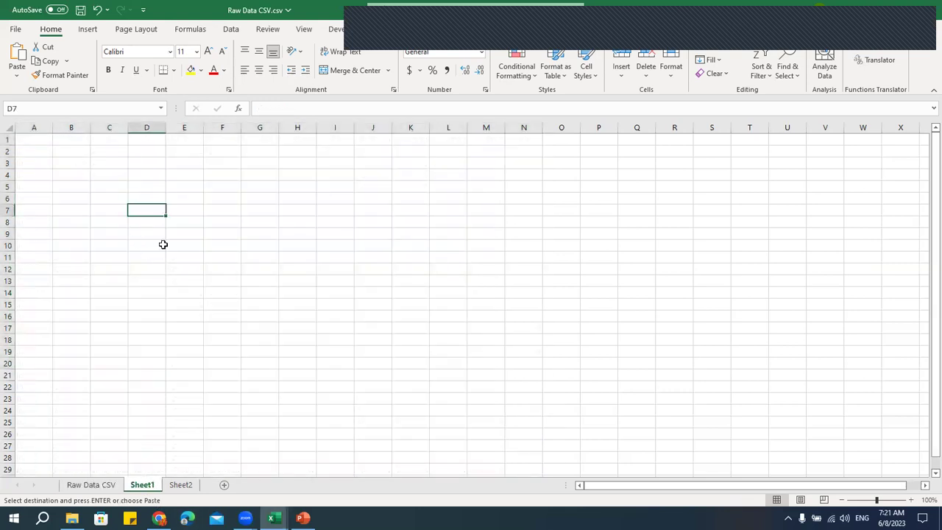
key(ctrl+v)
click(535, 191)
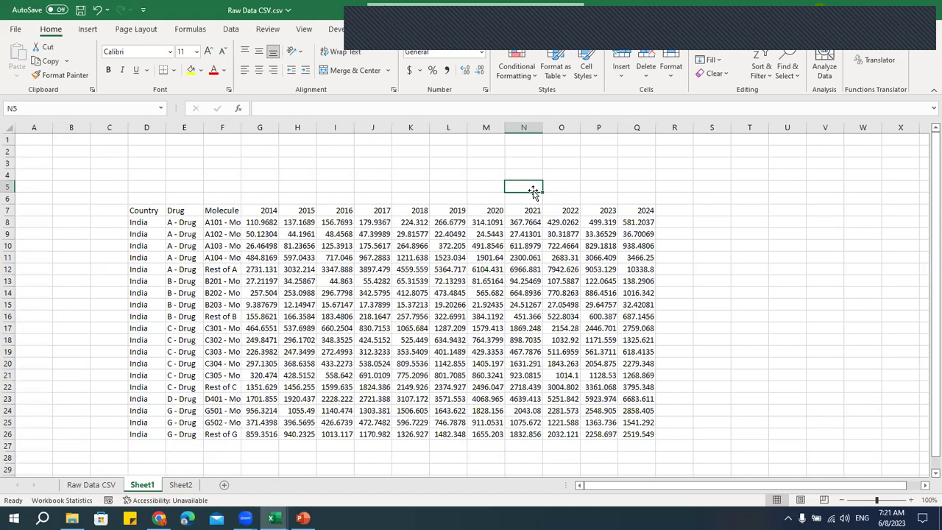
Move the Raw Data CSV sheet behind Sheet2 and look over the reordered sheets
click(91, 485)
drag(94, 484, 236, 472)
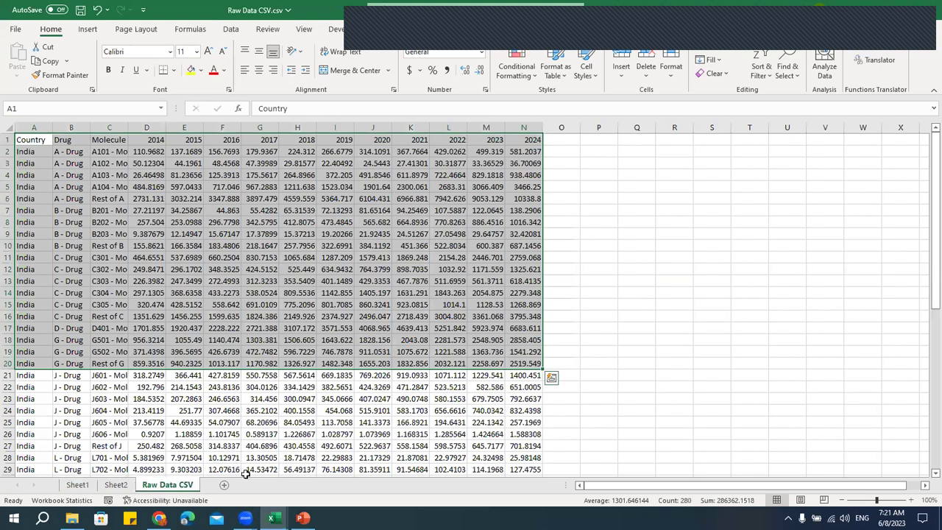
click(78, 484)
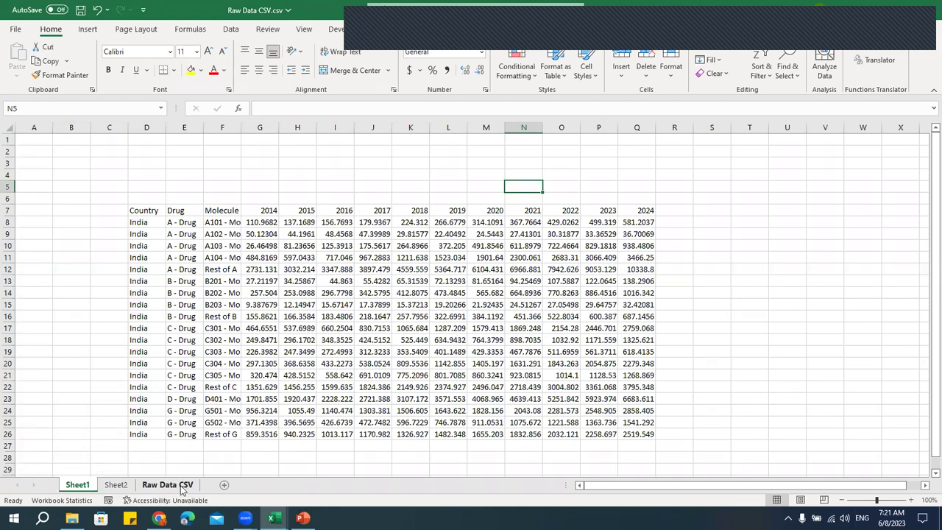
click(183, 488)
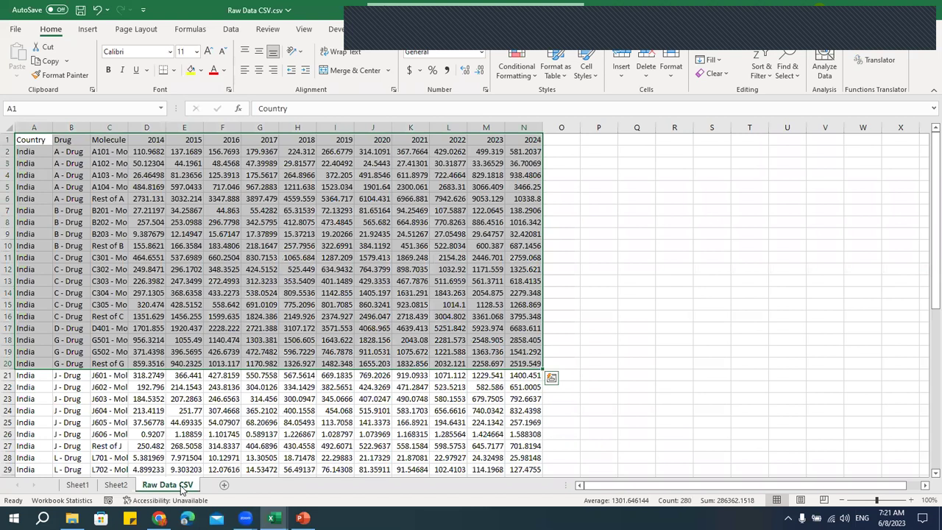
Duplicate Raw Data CSV.csv within the Data Sources folder in File Explorer, and return to the open file in Excel
click(72, 519)
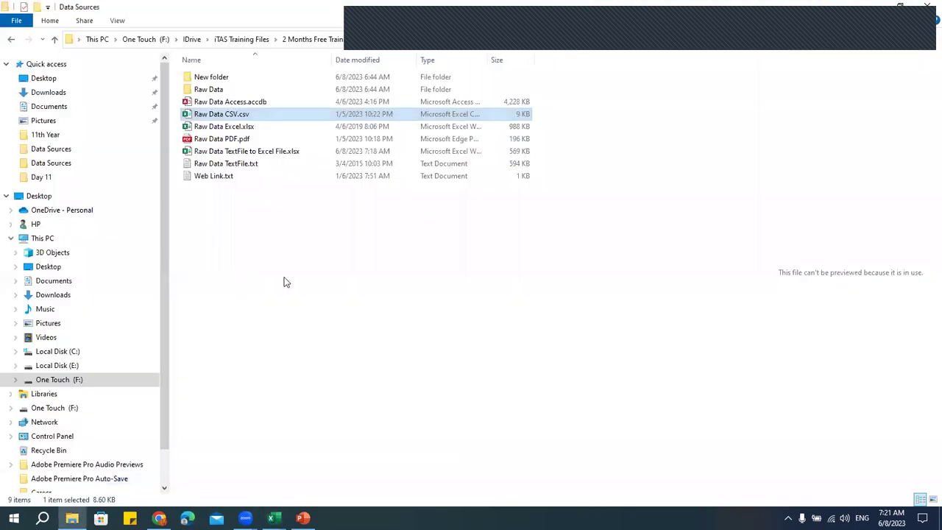
drag(216, 120, 308, 333)
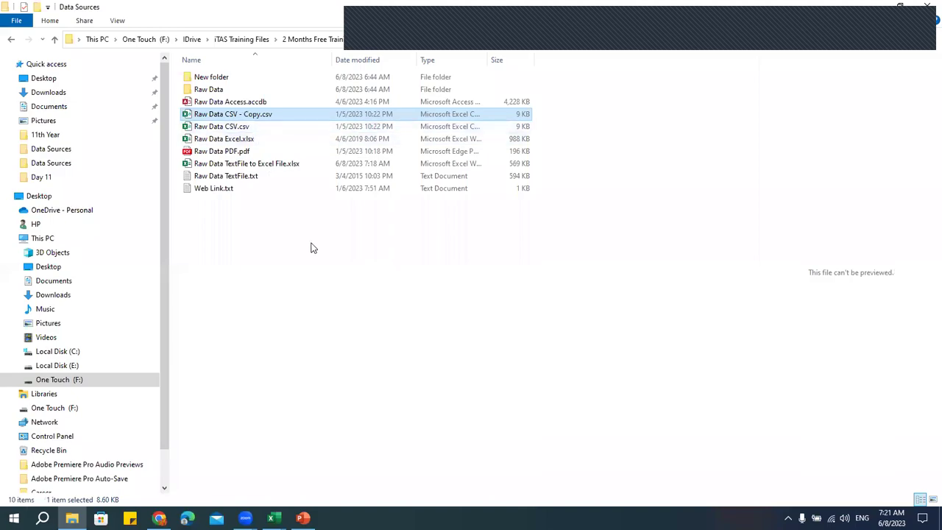
key(alt+Tab)
Save Raw Data CSV.csv with Sheet2 as the active sheet and close it, keeping the changes
click(116, 485)
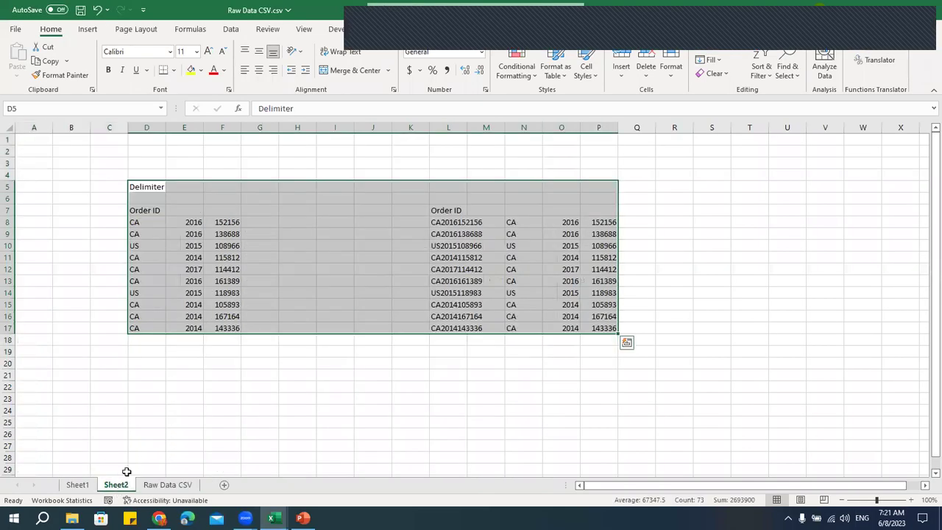
click(301, 263)
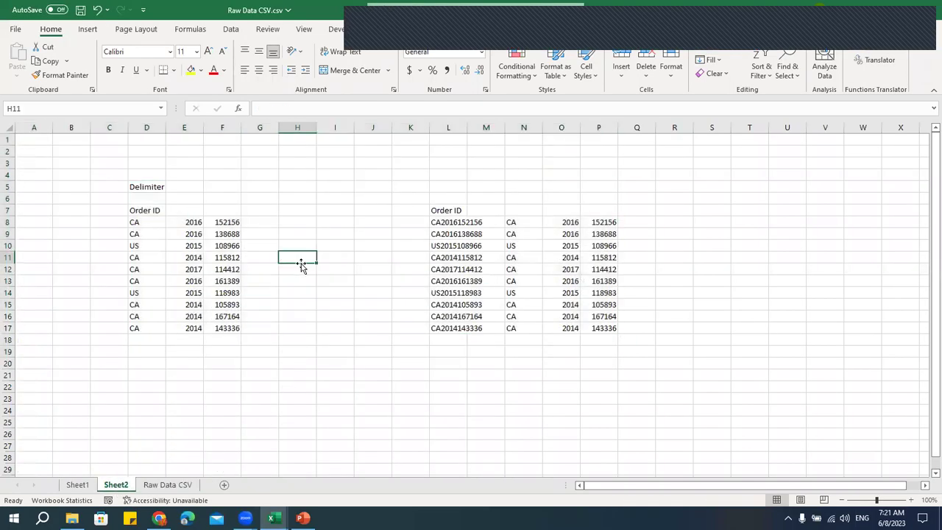
click(325, 223)
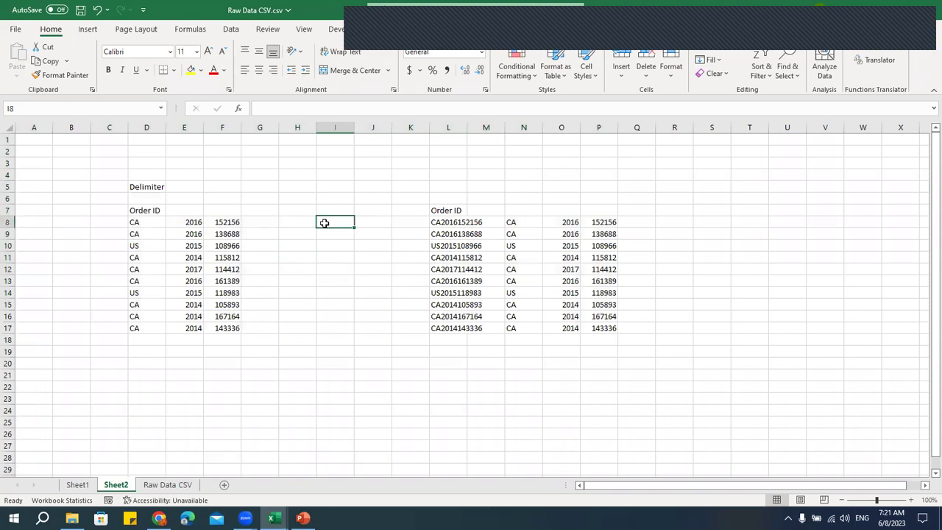
key(ctrl+s)
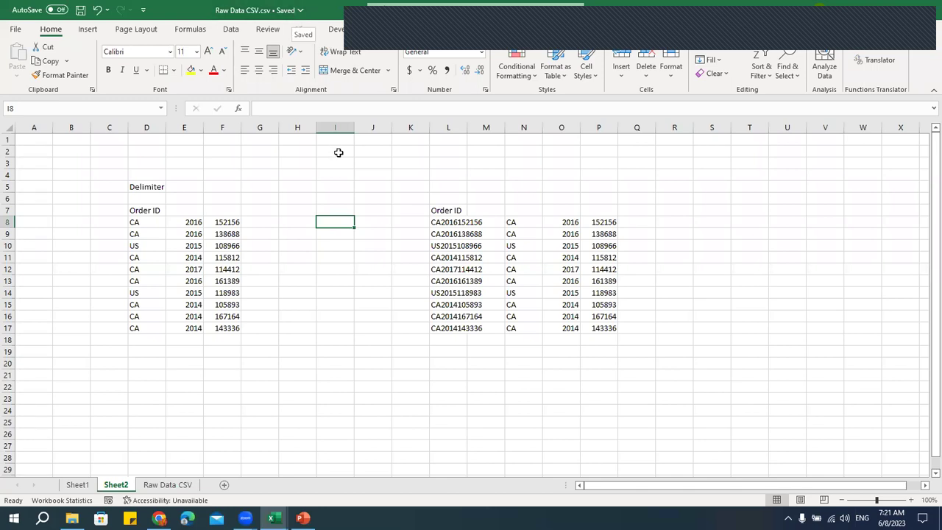
right_click(190, 10)
click(209, 83)
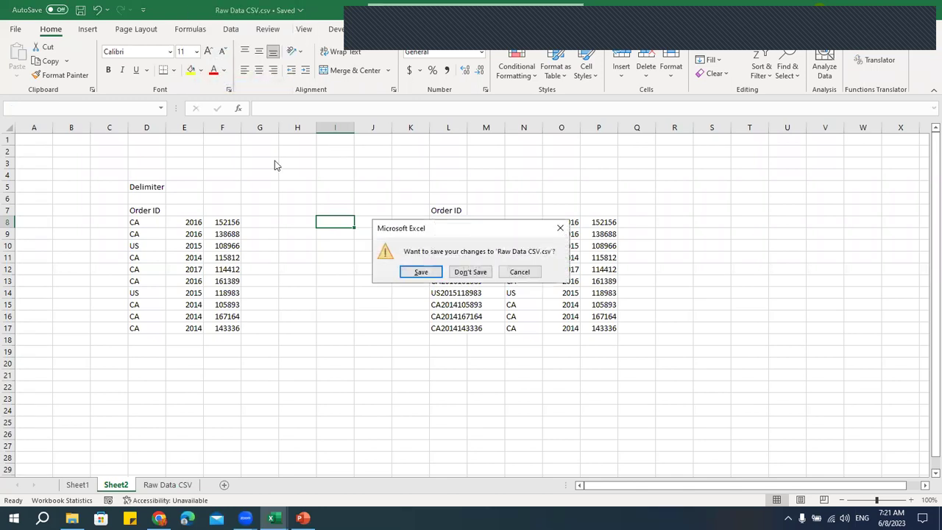
click(430, 272)
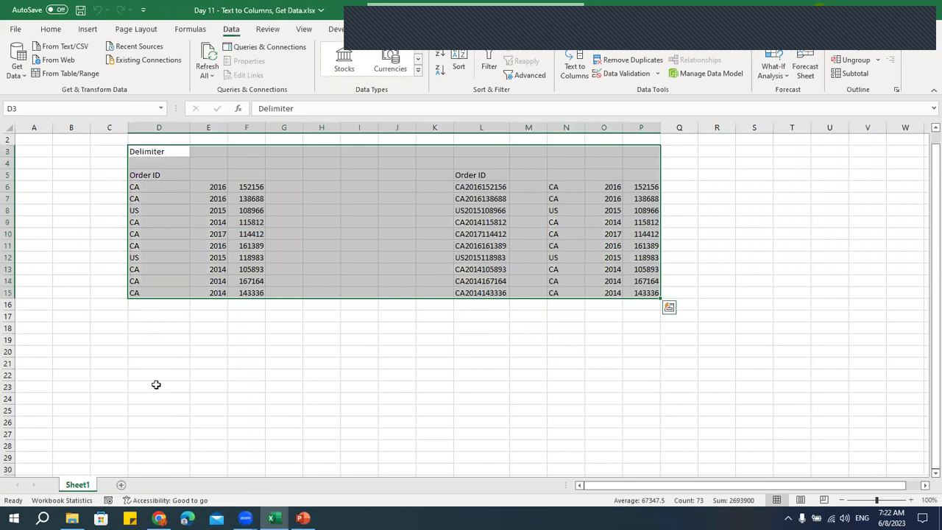
Reopen Raw Data CSV.csv from the Data Sources folder in Excel, check which sheets and data were kept, and close it
click(72, 518)
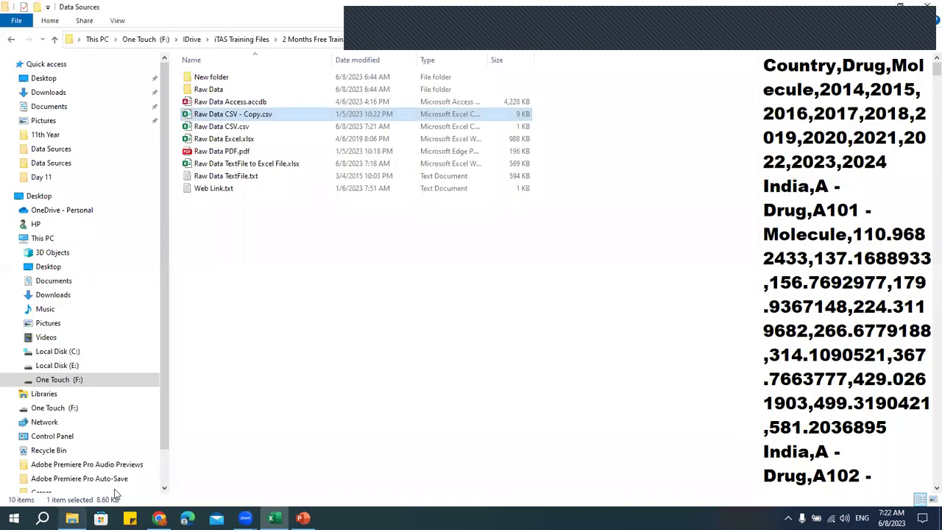
click(235, 127)
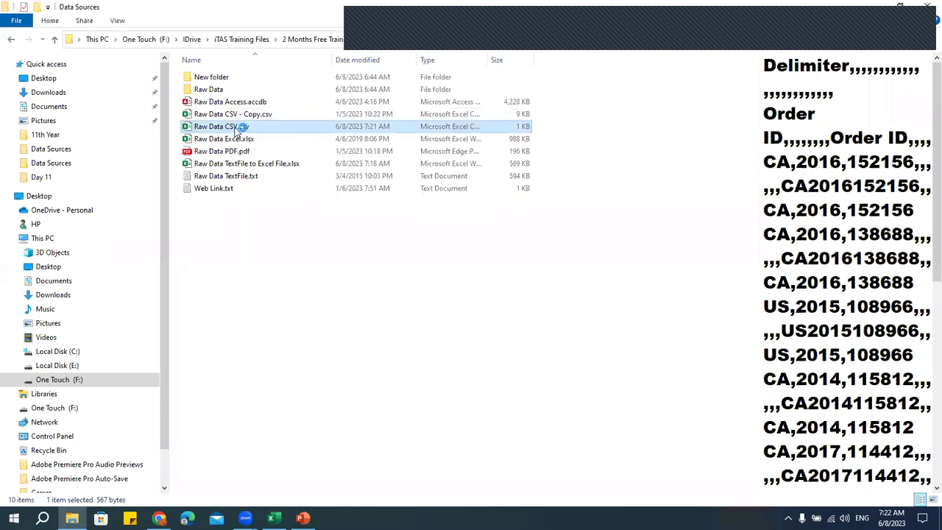
key(alt+Tab)
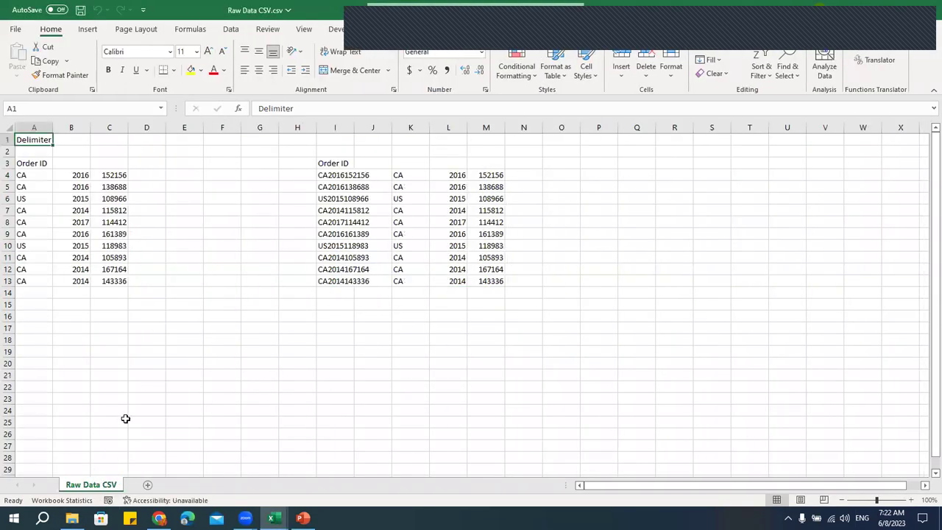
click(132, 224)
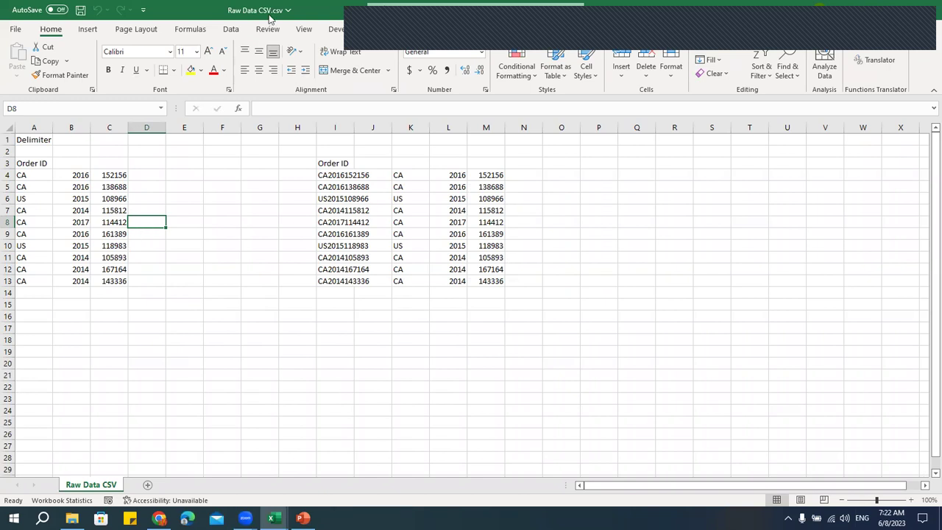
right_click(311, 11)
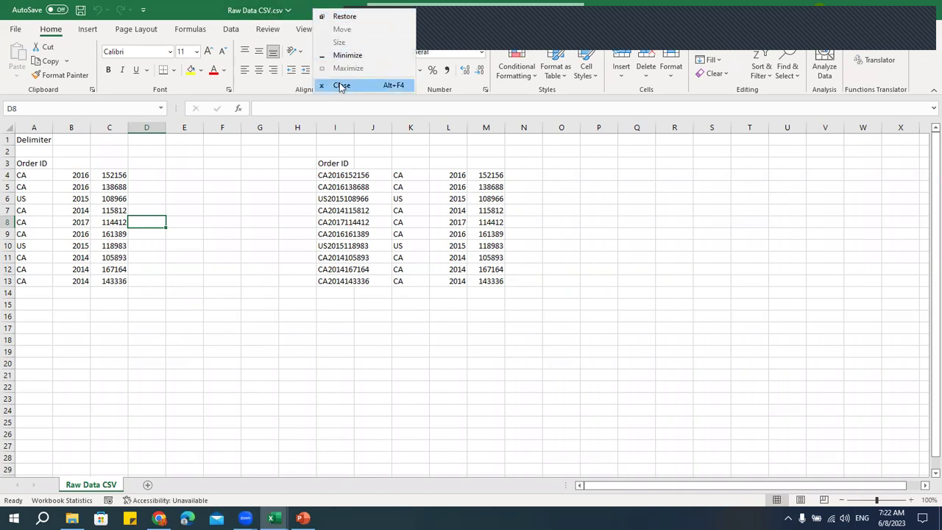
click(324, 84)
click(349, 233)
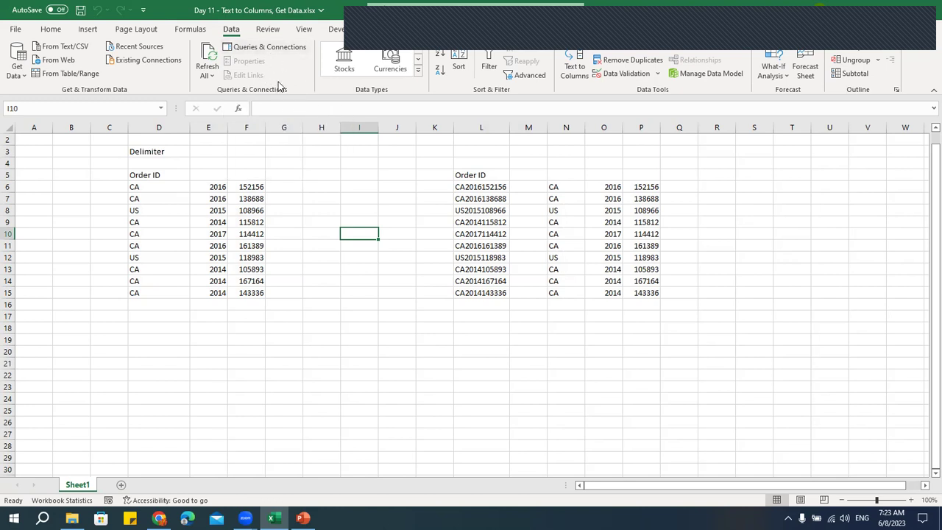
click(285, 226)
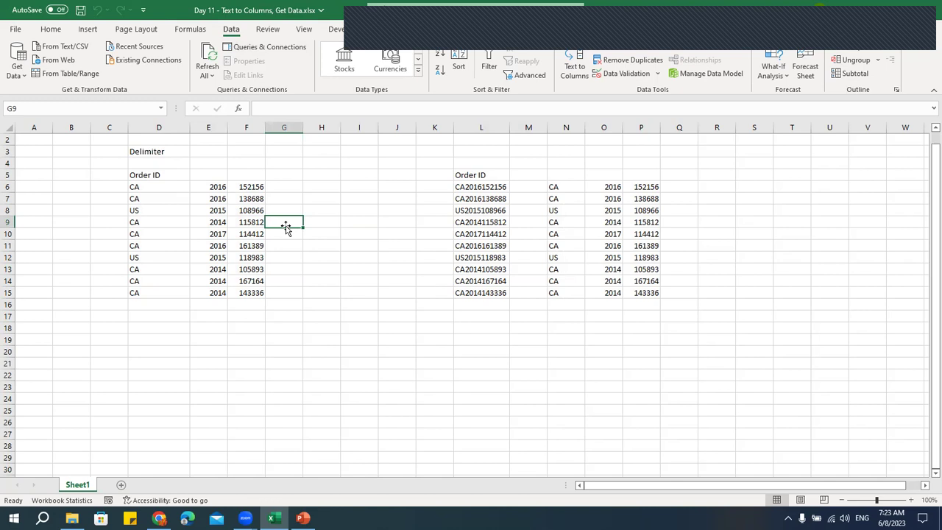
click(327, 210)
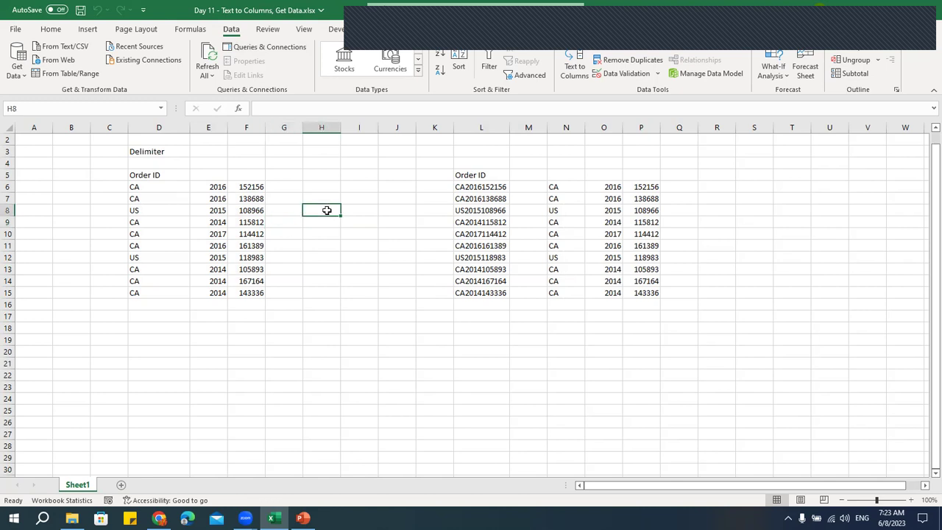
click(311, 256)
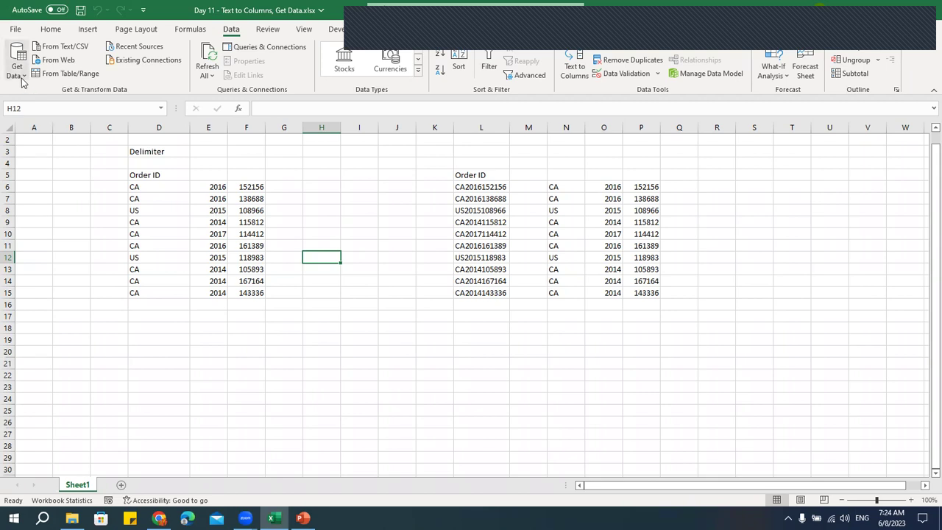
click(245, 222)
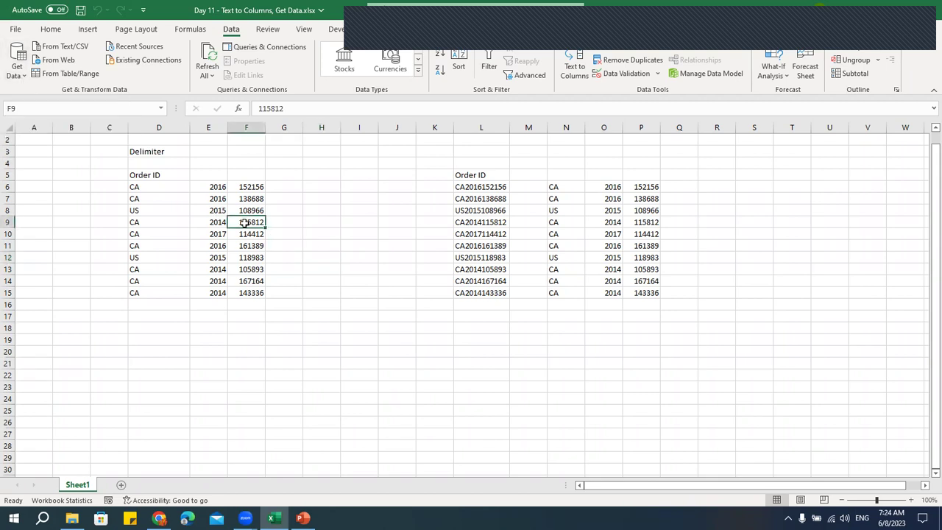
Look through the Get Data source categories, comparing the file, database and Azure import options
click(17, 78)
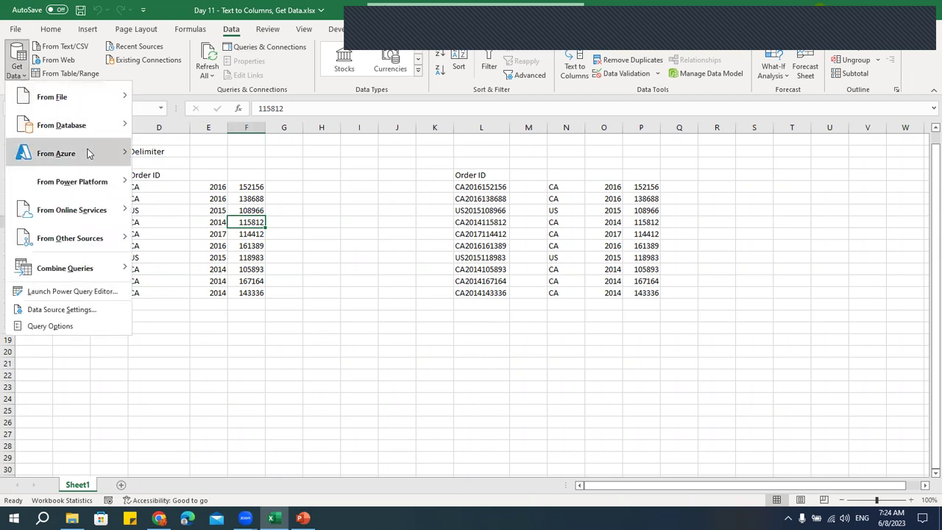
mouse_move(88, 153)
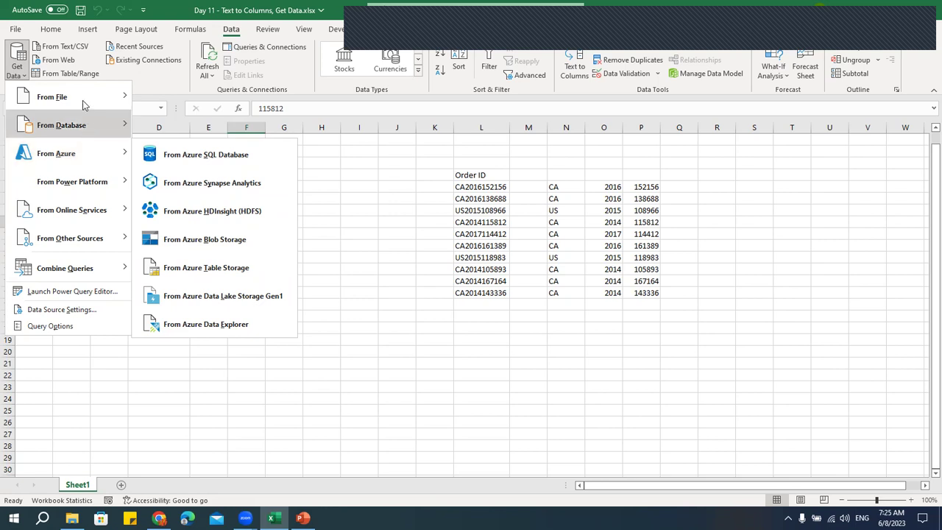
mouse_move(80, 120)
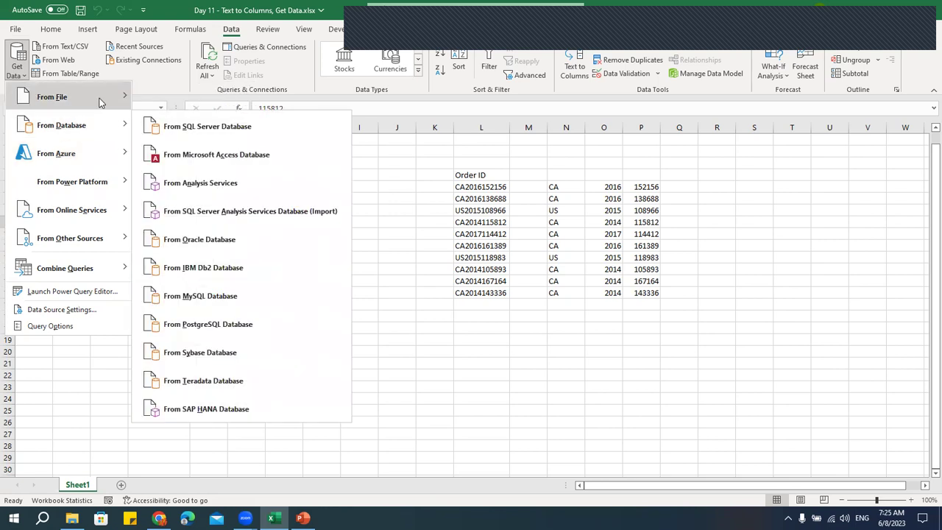
mouse_move(111, 98)
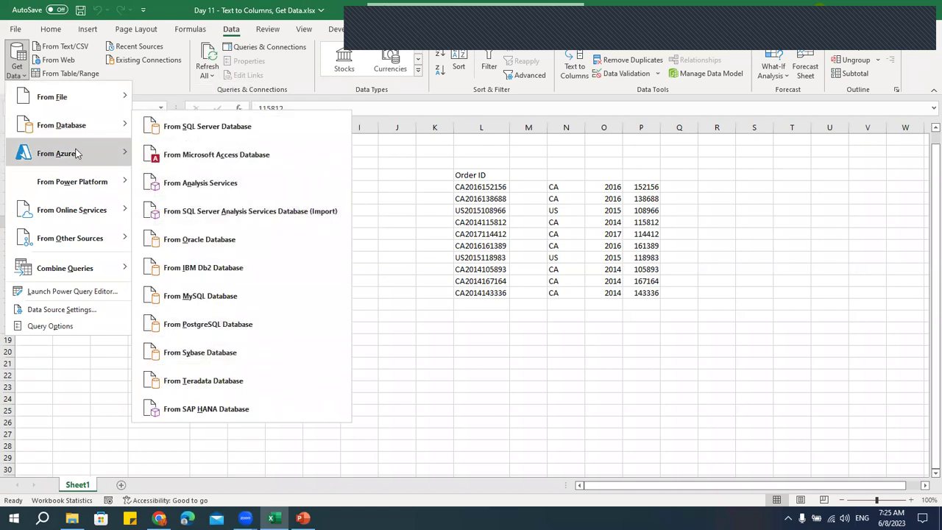
mouse_move(76, 154)
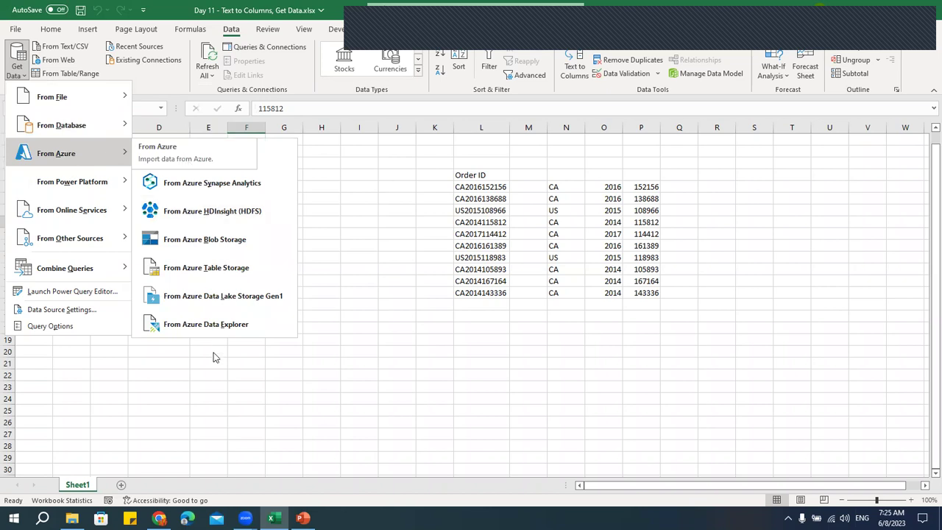
mouse_move(68, 179)
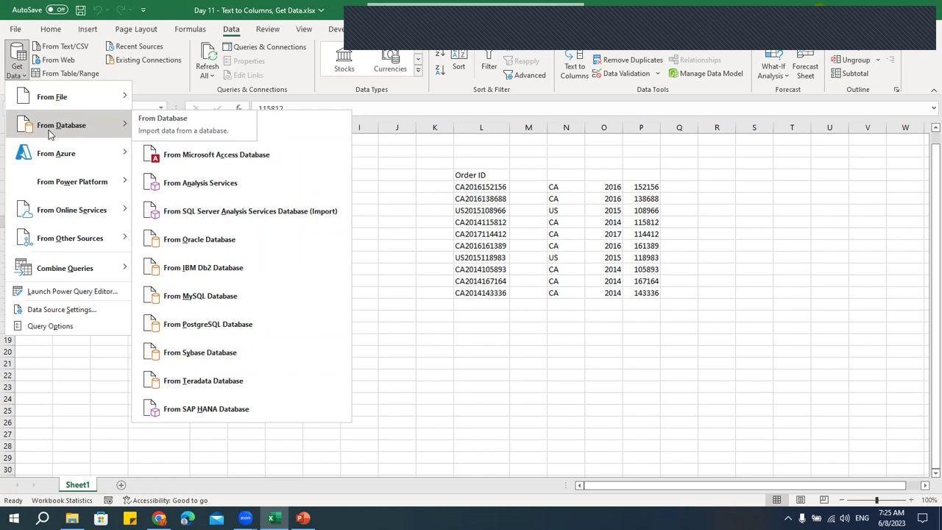
mouse_move(52, 103)
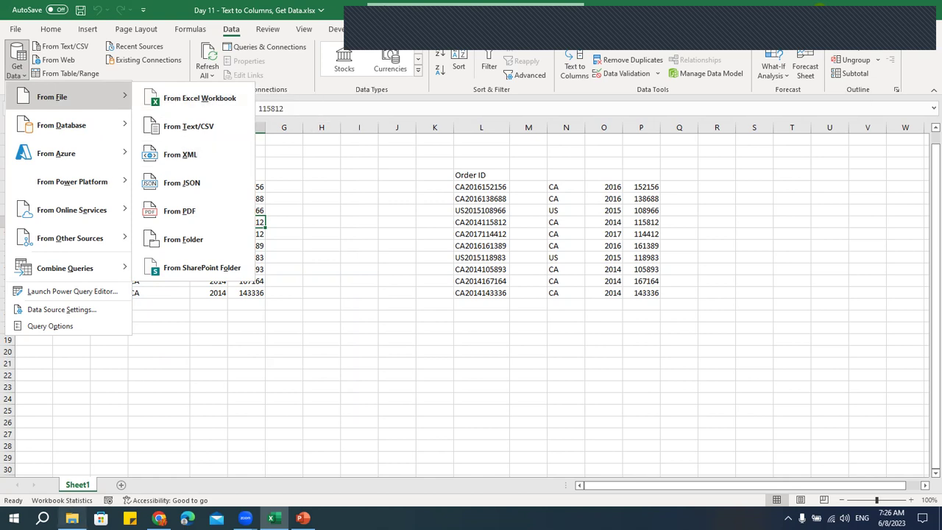
Open Raw Data Excel.xlsx from the Data Sources folder in File Explorer, review its sheets from Data to Product, and return to the Day 11 workbook
click(72, 518)
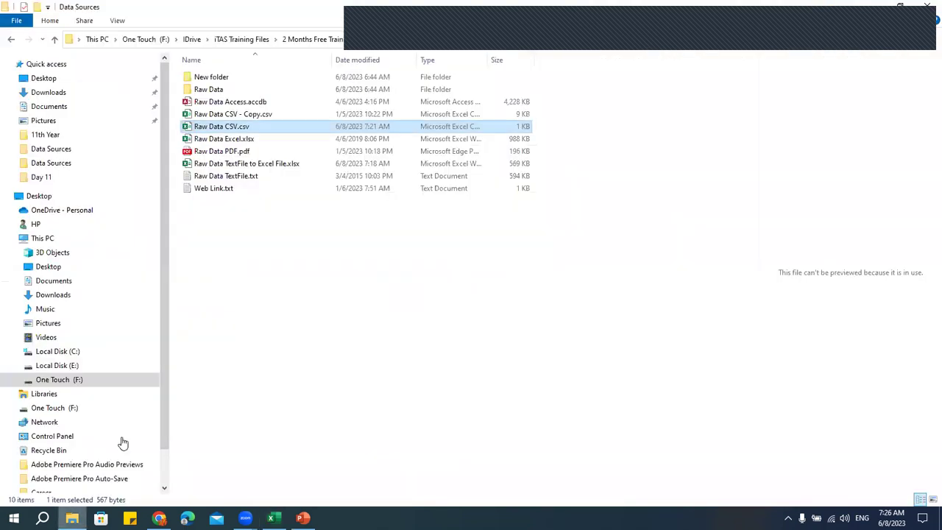
click(235, 232)
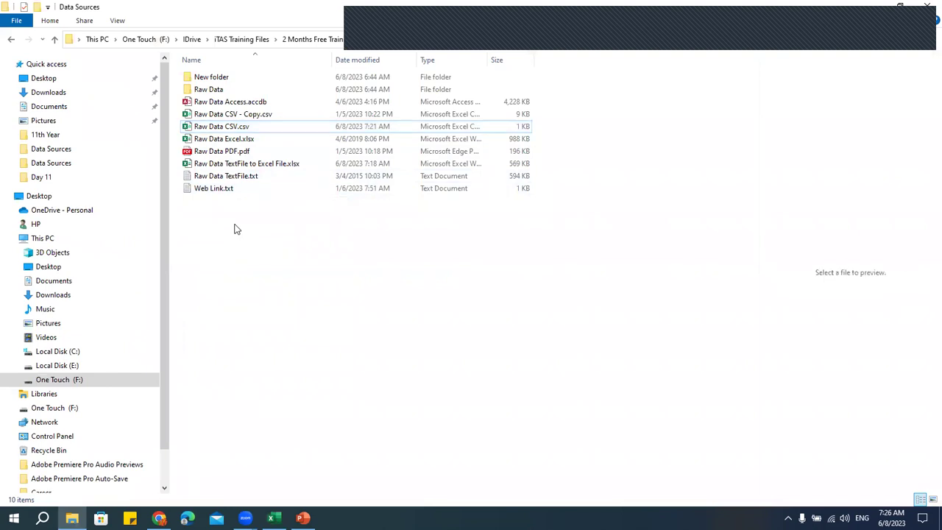
click(218, 139)
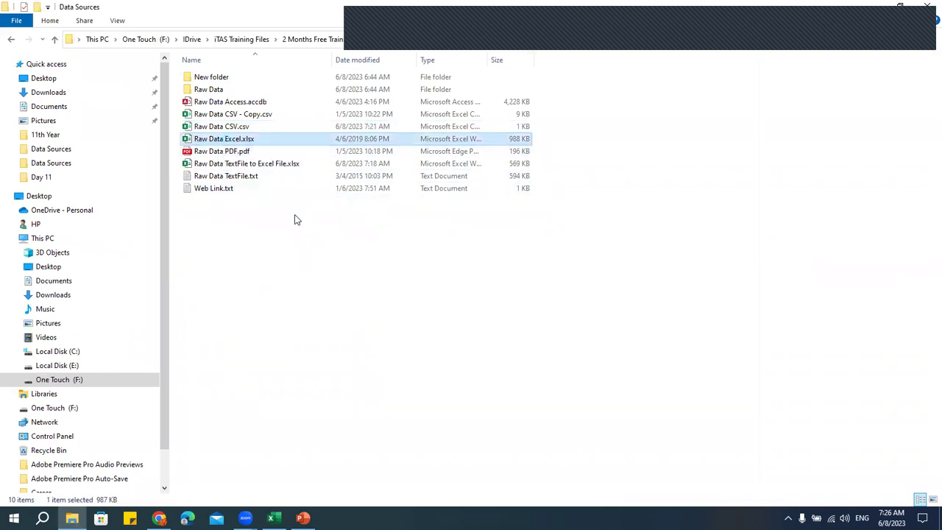
key(alt+Tab)
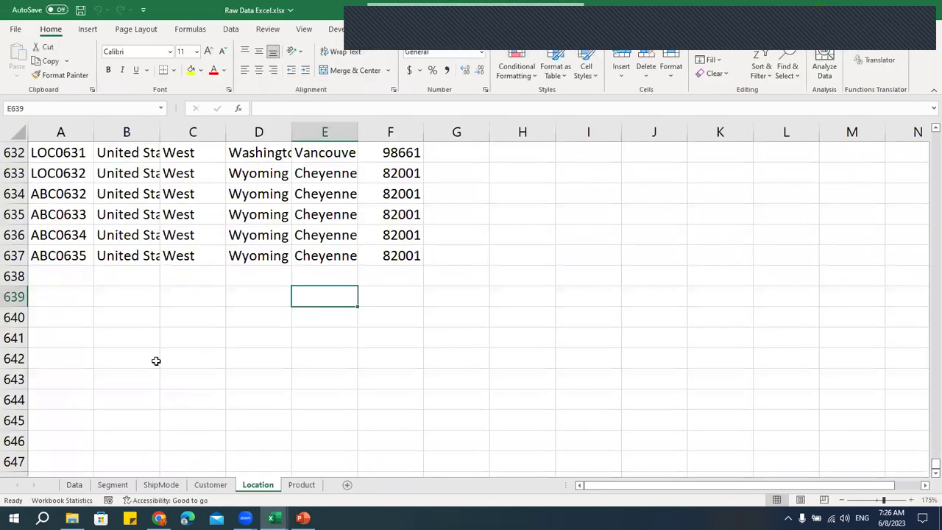
click(77, 487)
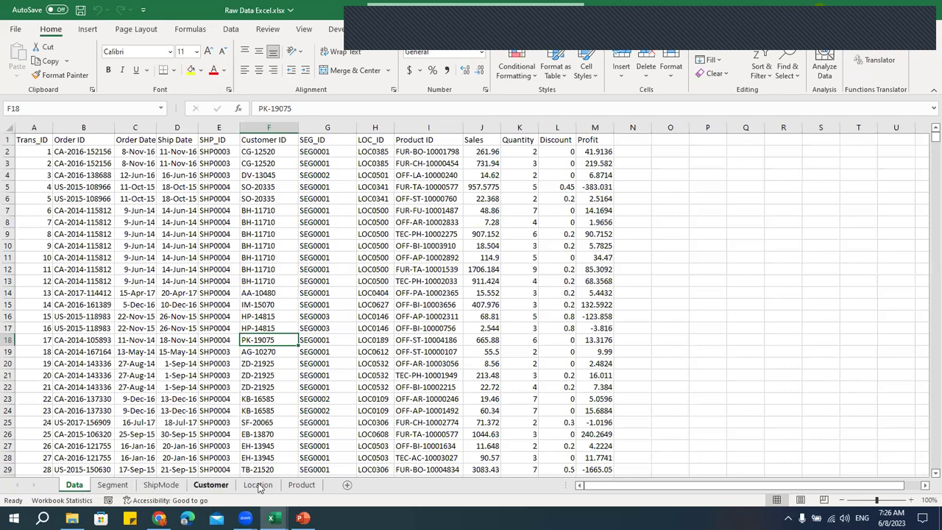
click(114, 487)
click(160, 485)
click(210, 485)
click(258, 485)
click(302, 485)
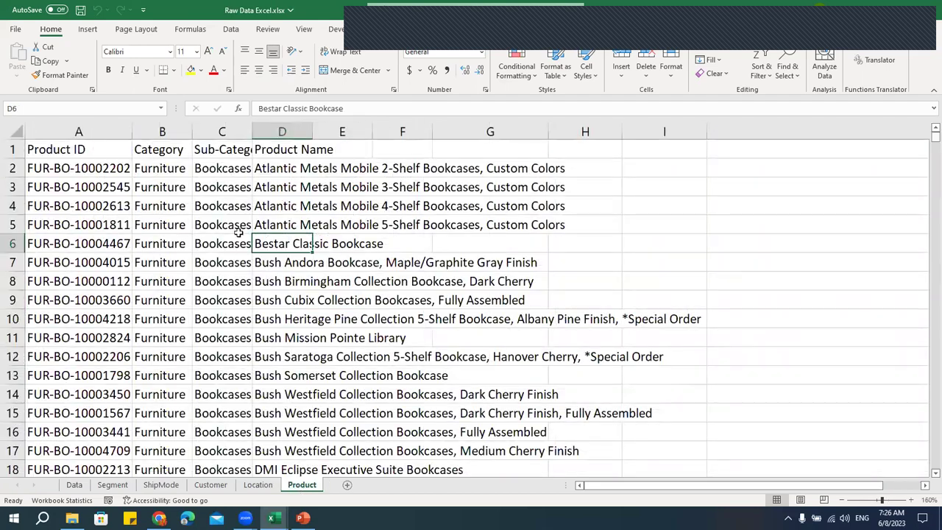
click(218, 191)
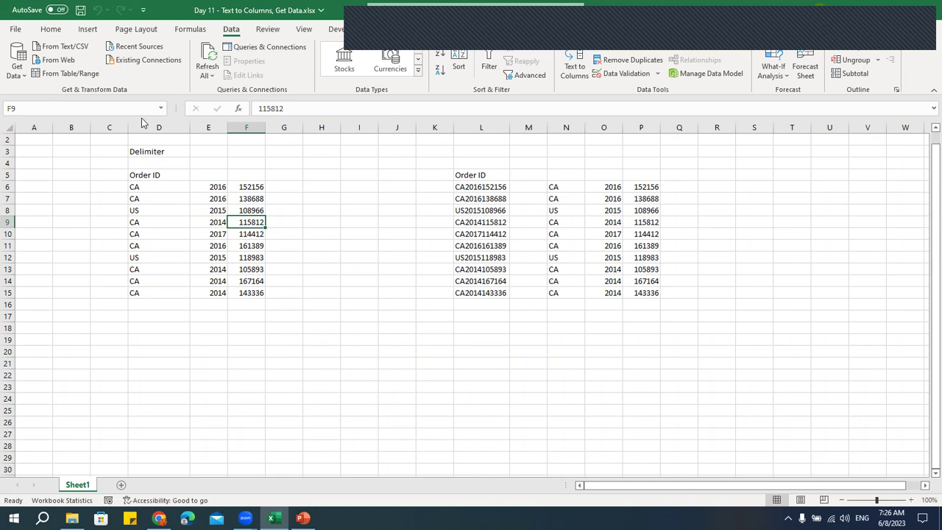
Start a Get Data import from an Excel workbook, using Raw Data Excel.xlsx in the Data Sources folder
click(20, 74)
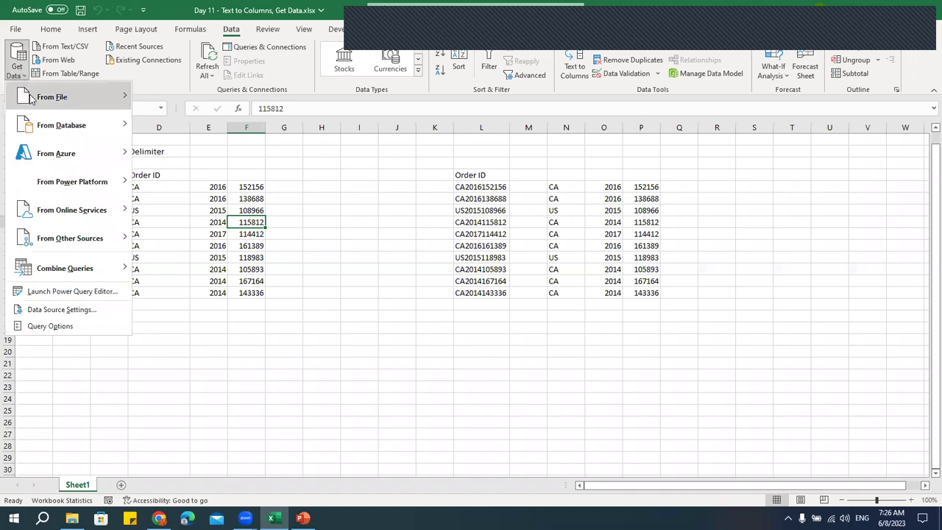
mouse_move(63, 97)
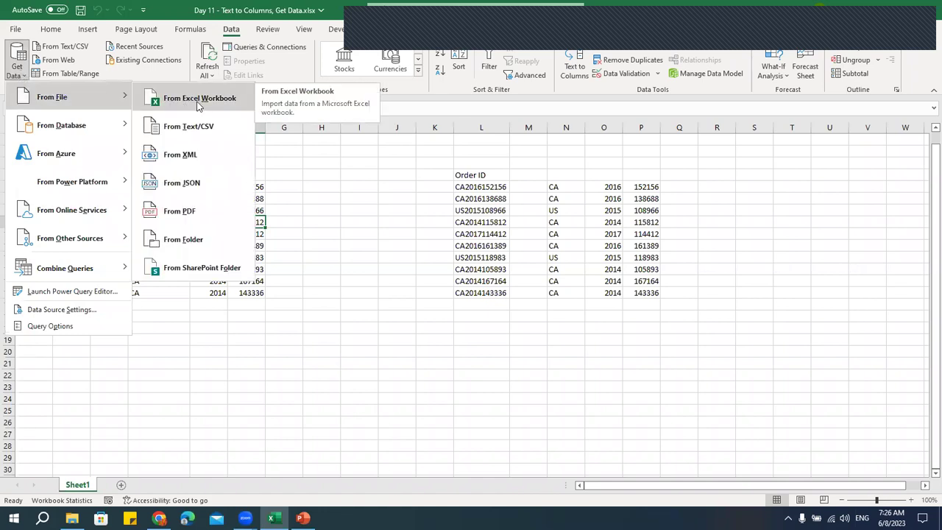
click(181, 101)
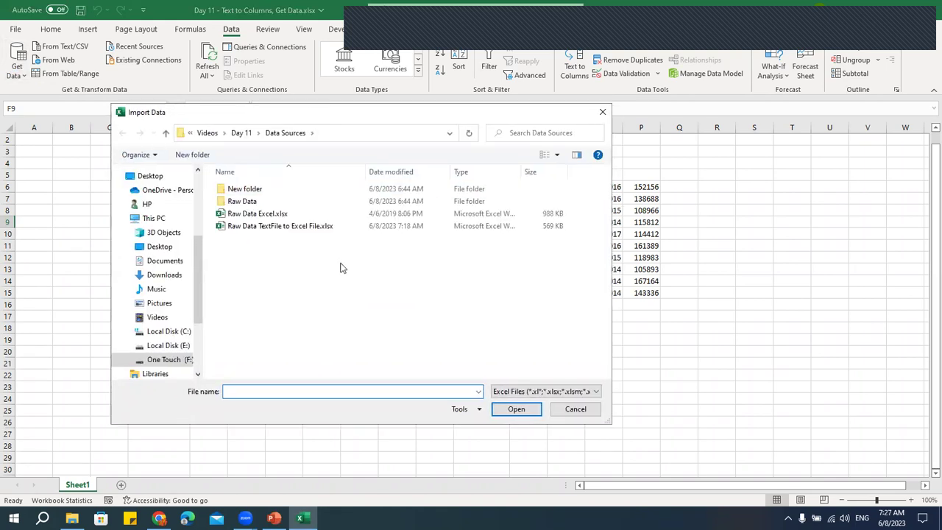
click(243, 214)
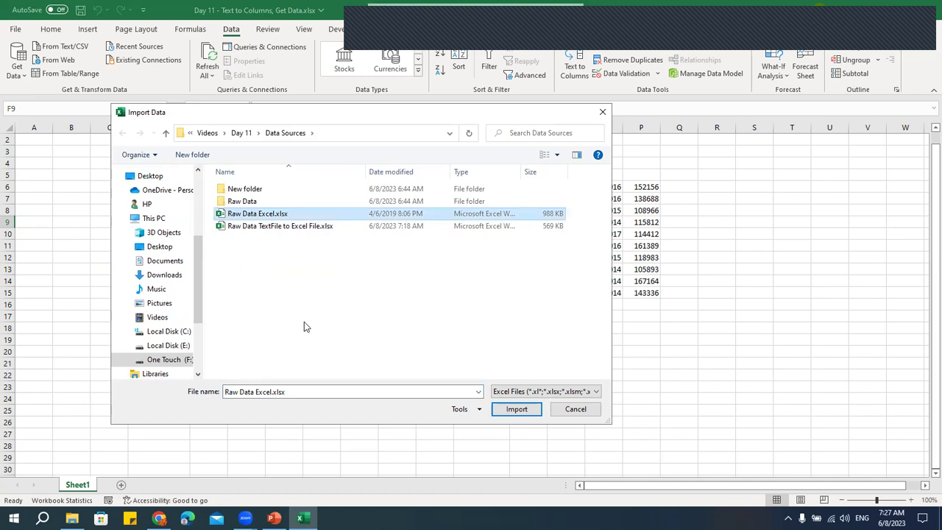
click(526, 417)
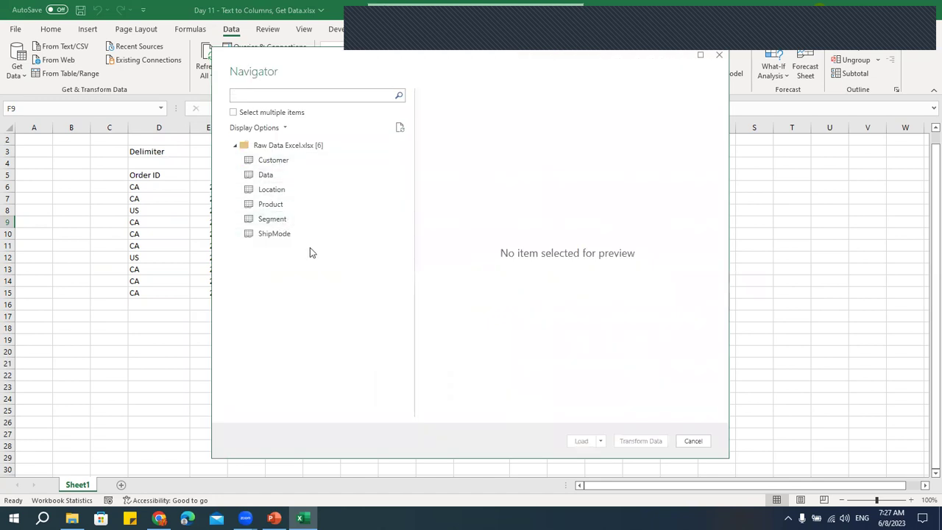
Preview the Customer, Data, Location and Product sheets in the Navigator and check the multiple-selection and load options
click(234, 112)
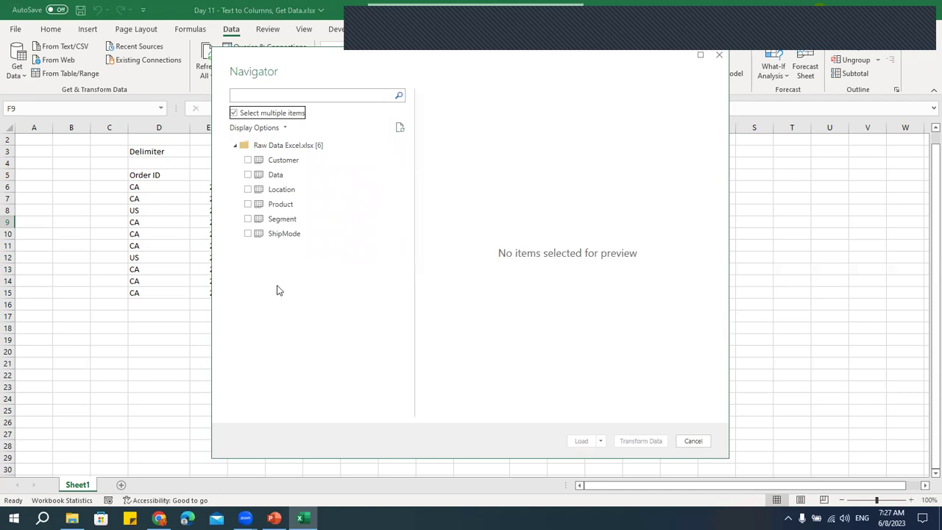
click(234, 113)
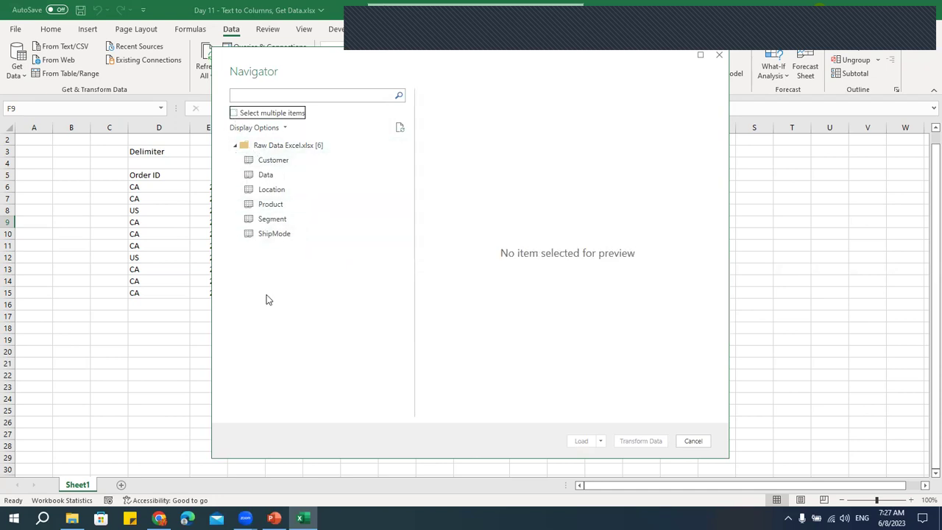
click(270, 164)
click(269, 177)
click(271, 191)
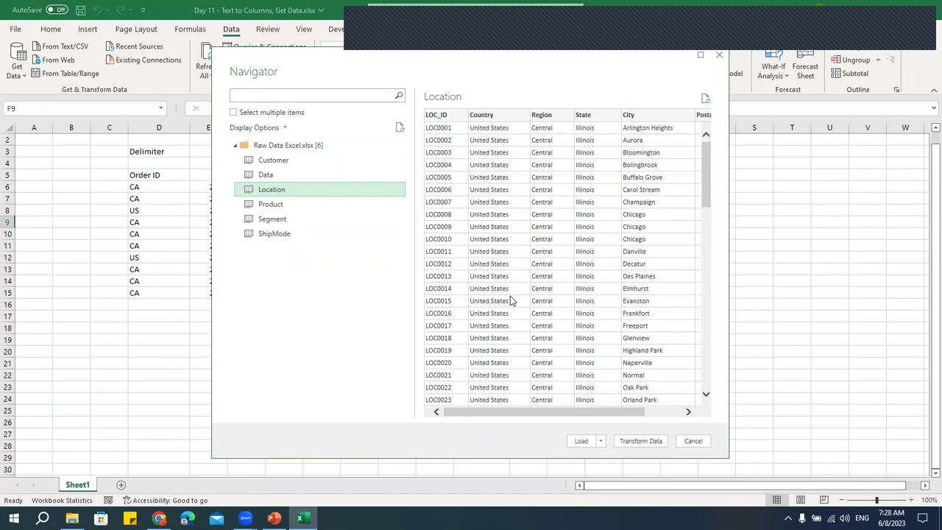
click(276, 175)
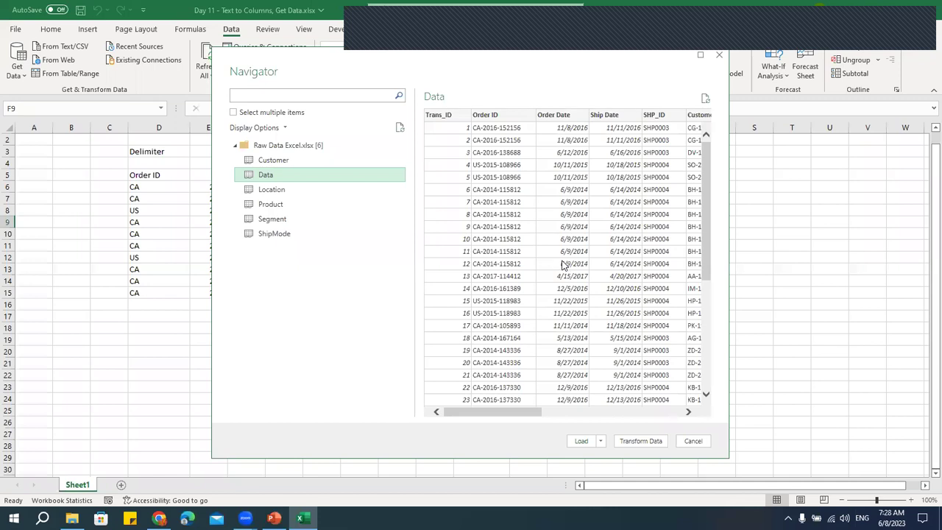
click(269, 210)
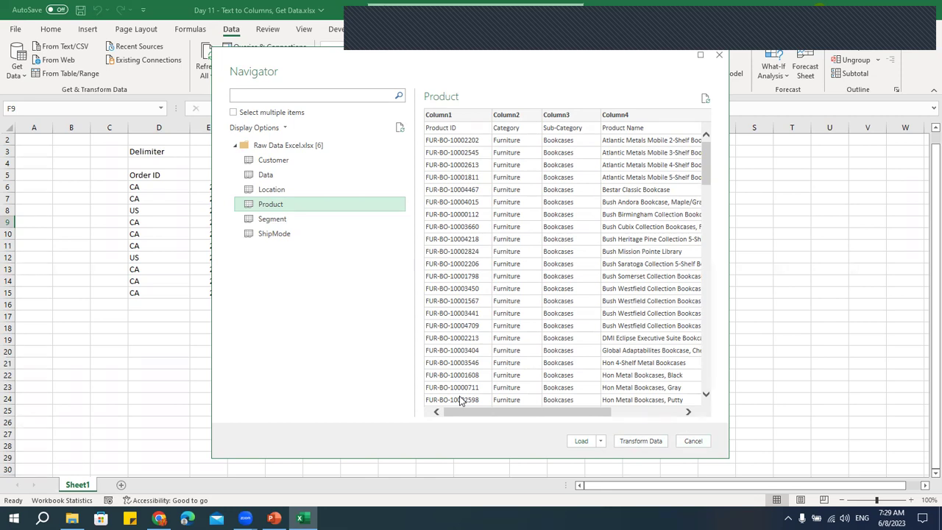
click(600, 441)
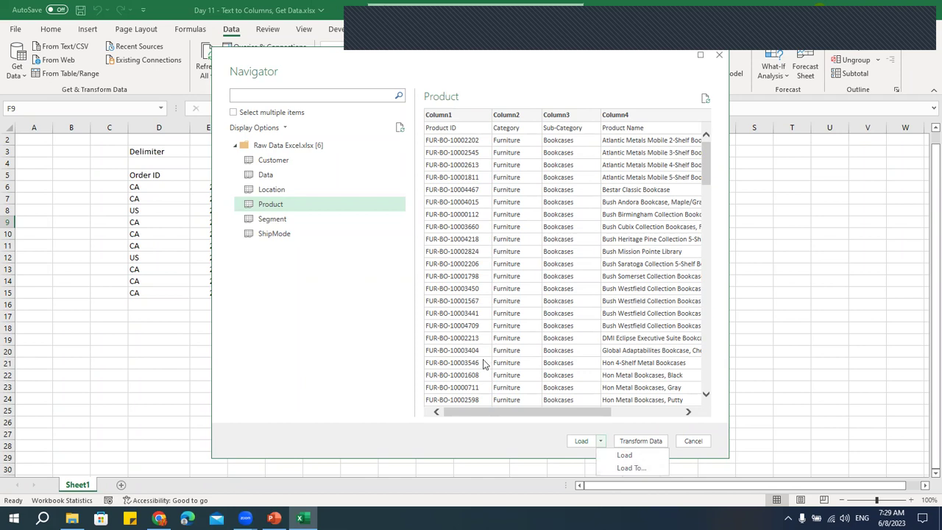
click(368, 271)
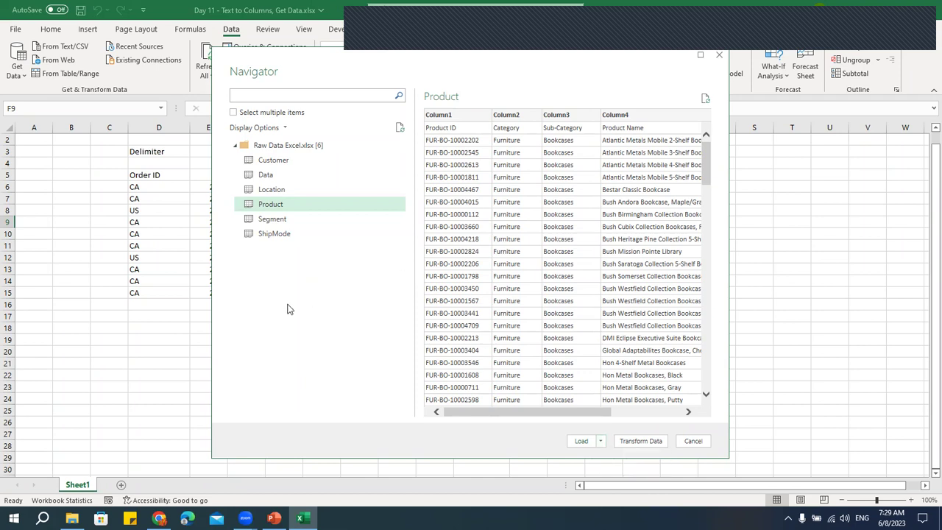
Enable multiple selection, choose the Data and Location sheets, and bring up the Load To options for them
click(233, 112)
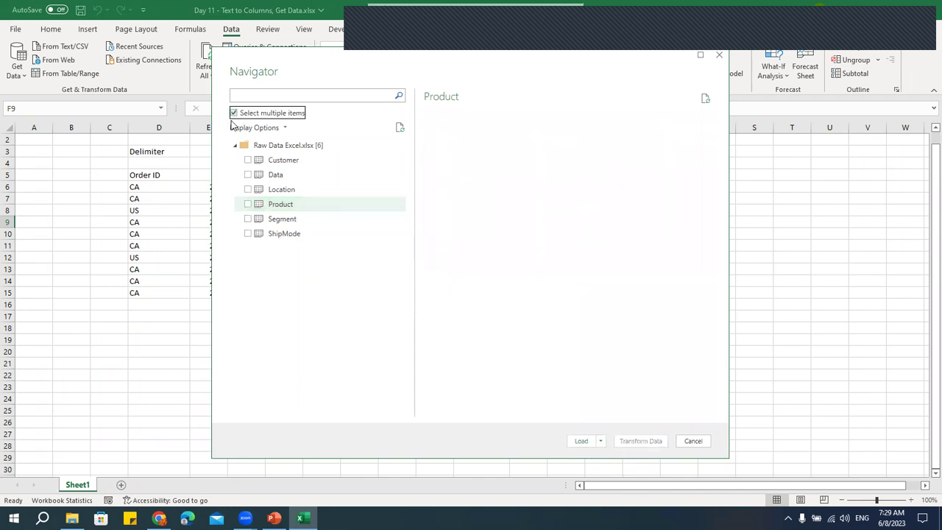
click(248, 176)
click(248, 190)
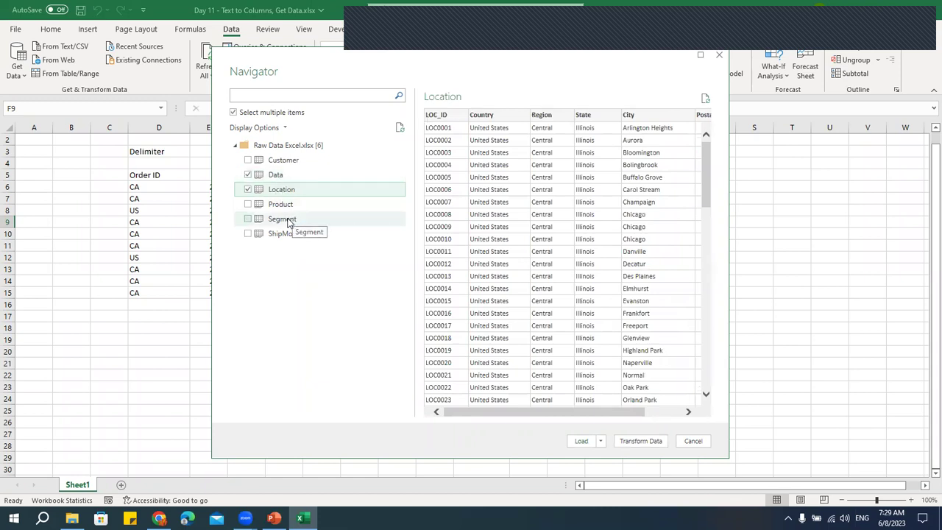
click(601, 441)
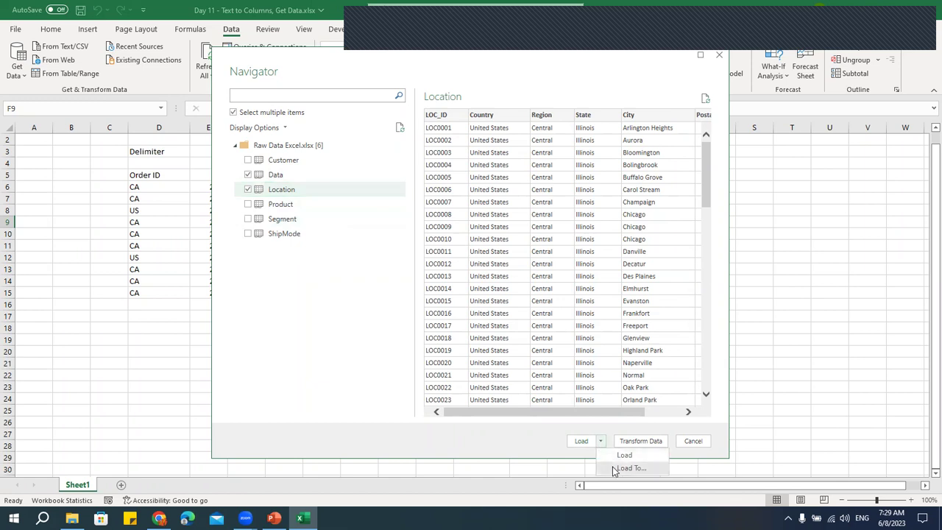
click(624, 455)
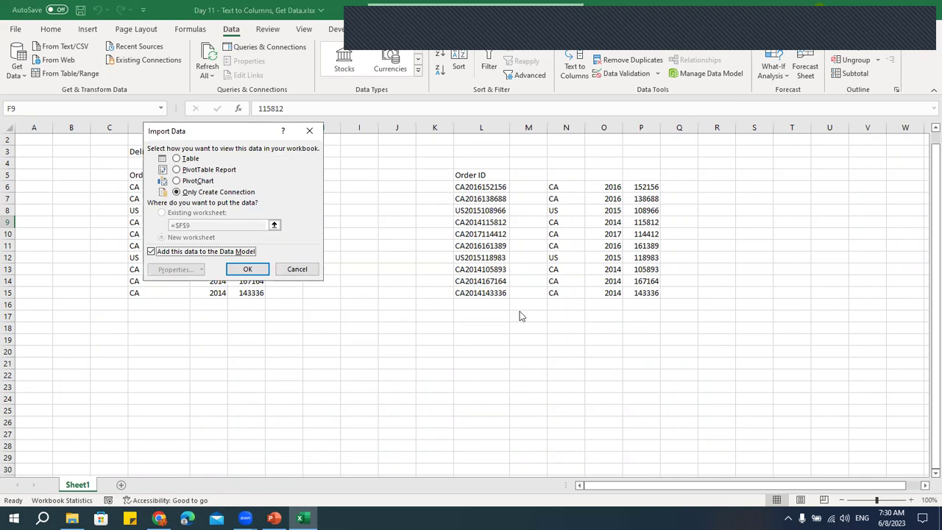
Load the selected sheets as tables in new worksheets, without adding the data to the Data Model
click(189, 159)
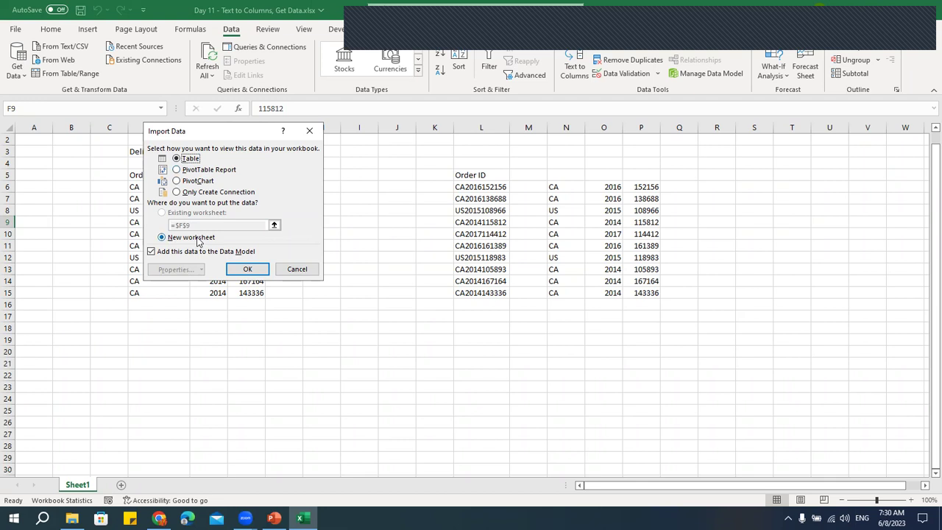
click(193, 193)
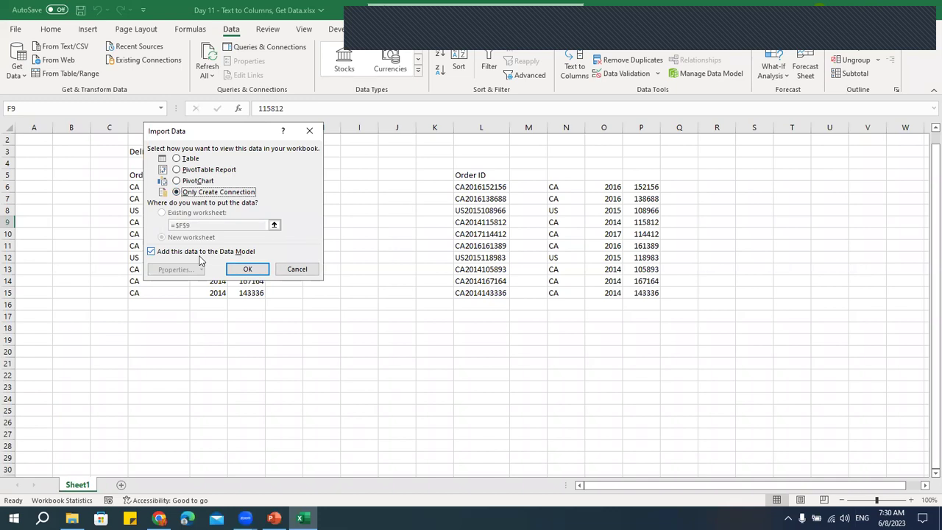
click(187, 159)
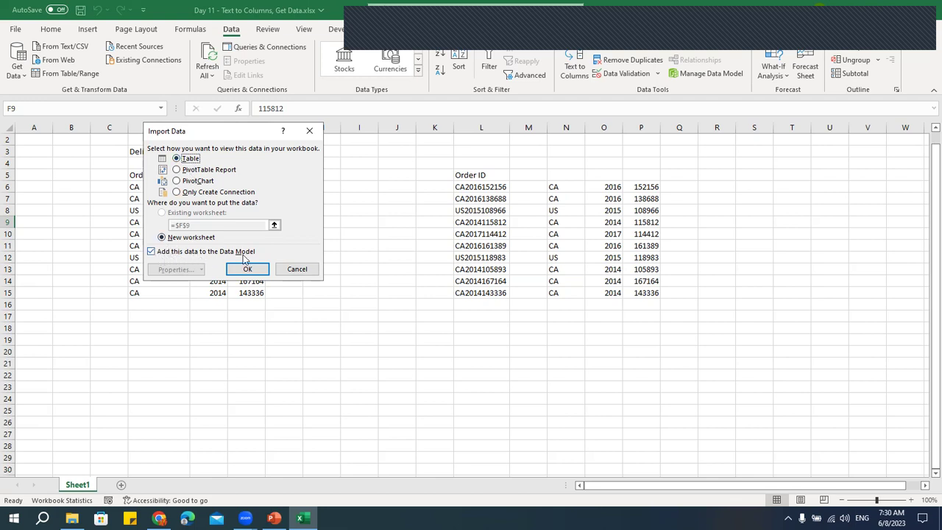
click(152, 253)
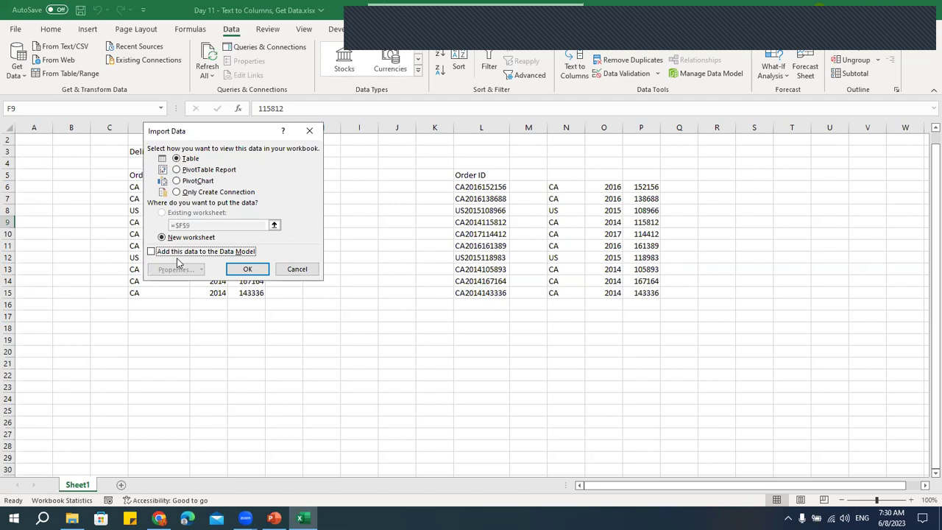
click(152, 251)
click(151, 252)
click(247, 269)
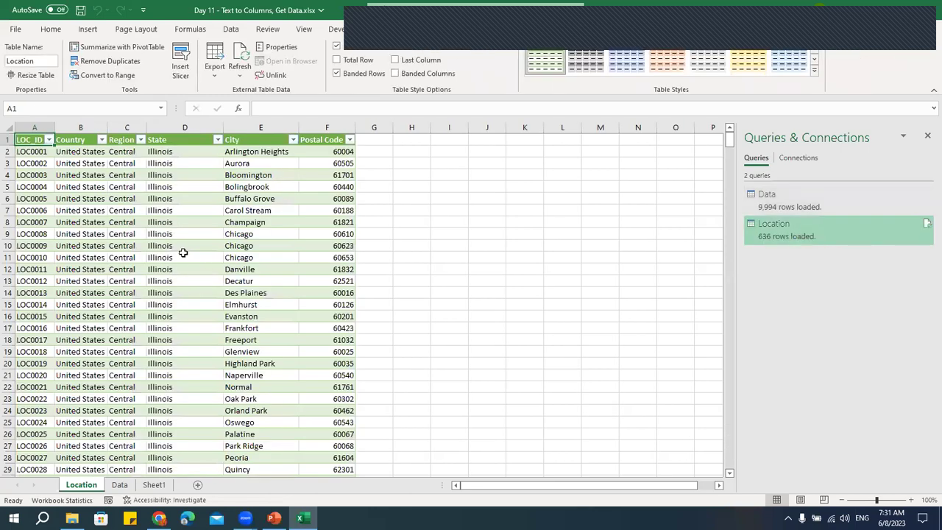
View the imported Data sheet and check the source workbook in the Data Sources folder
click(120, 486)
click(158, 246)
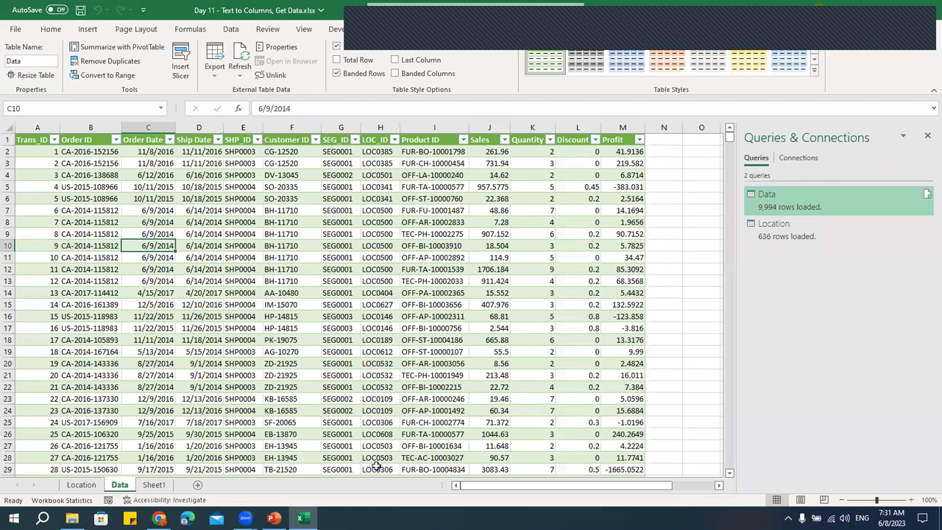
click(300, 518)
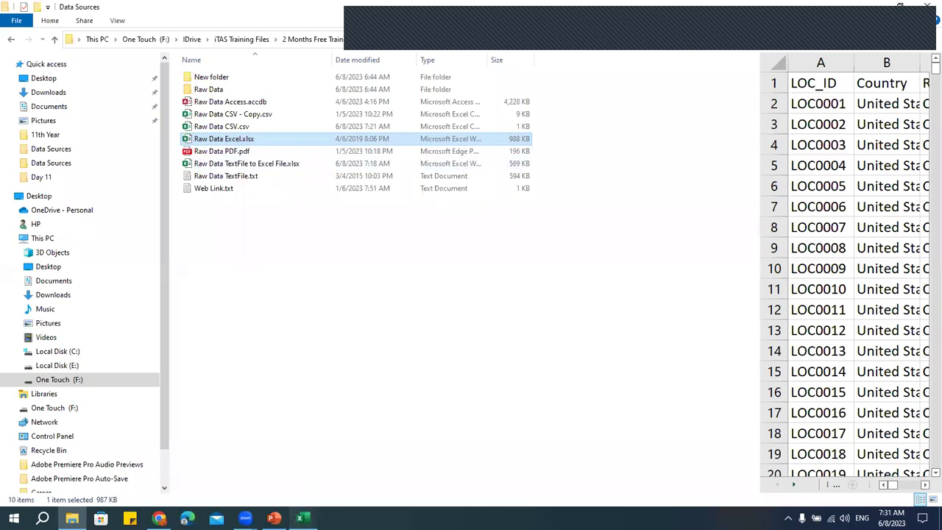
click(299, 519)
click(292, 317)
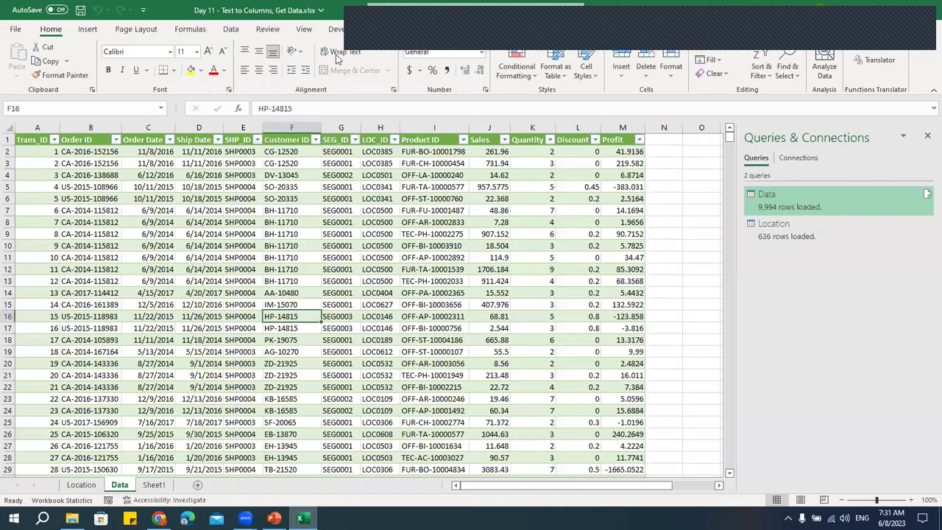
Refresh all the workbook's imported queries while on the Data sheet
click(232, 30)
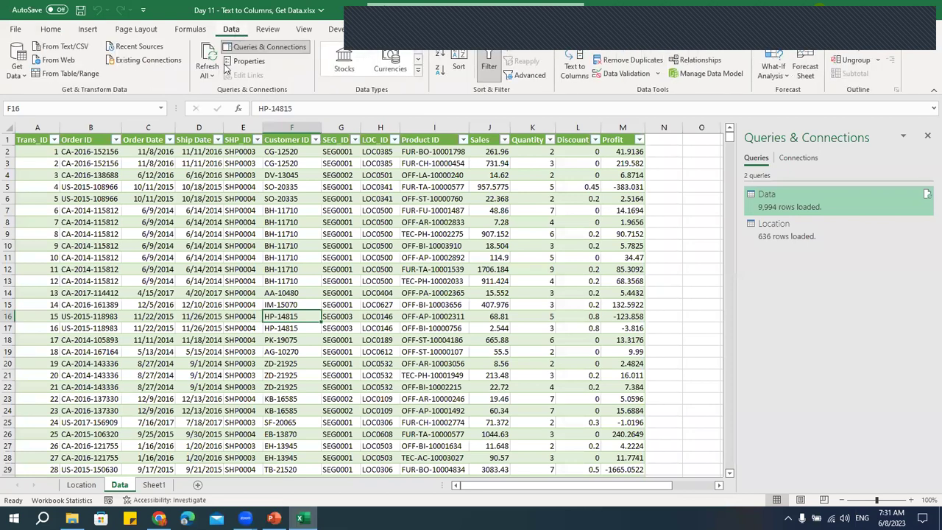
click(210, 74)
click(233, 92)
click(254, 190)
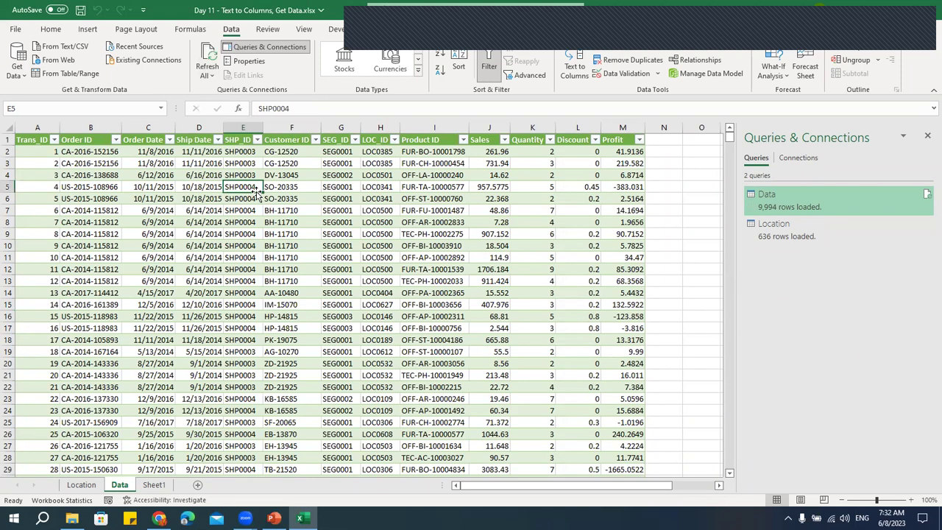
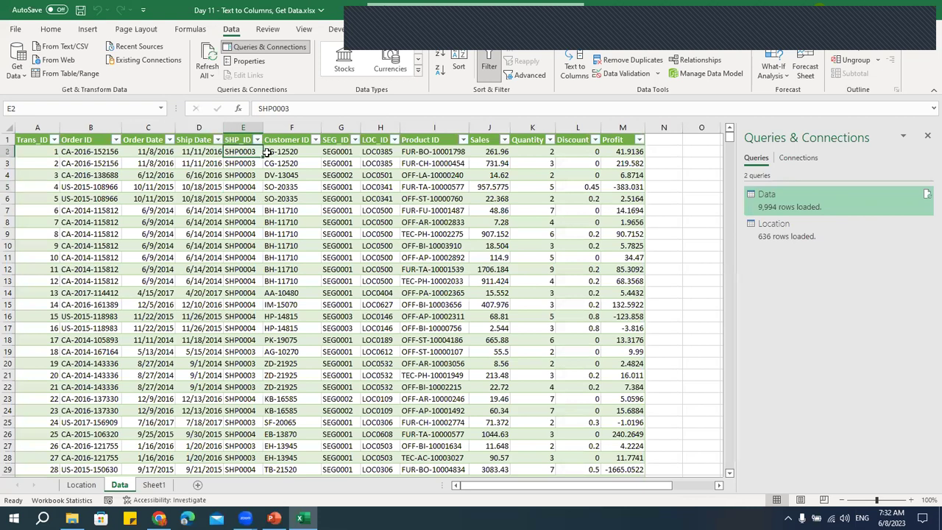
click(380, 212)
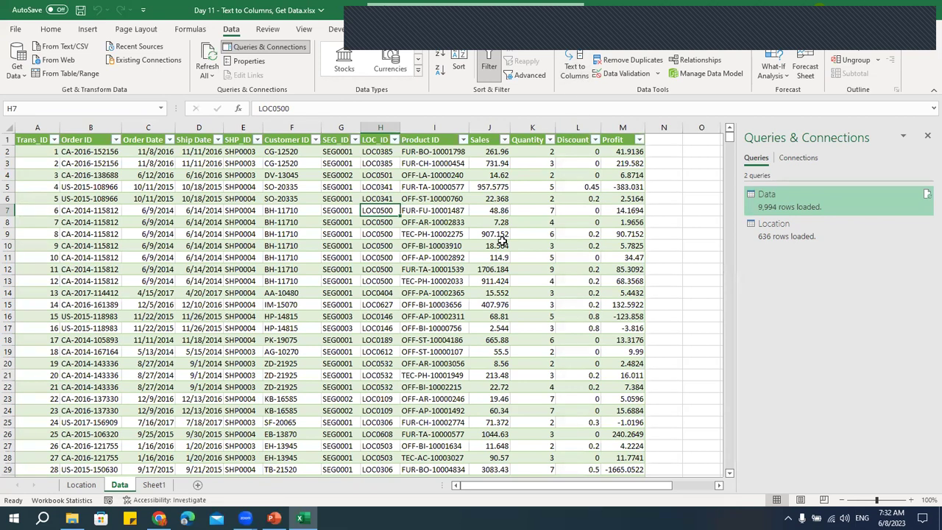
click(18, 70)
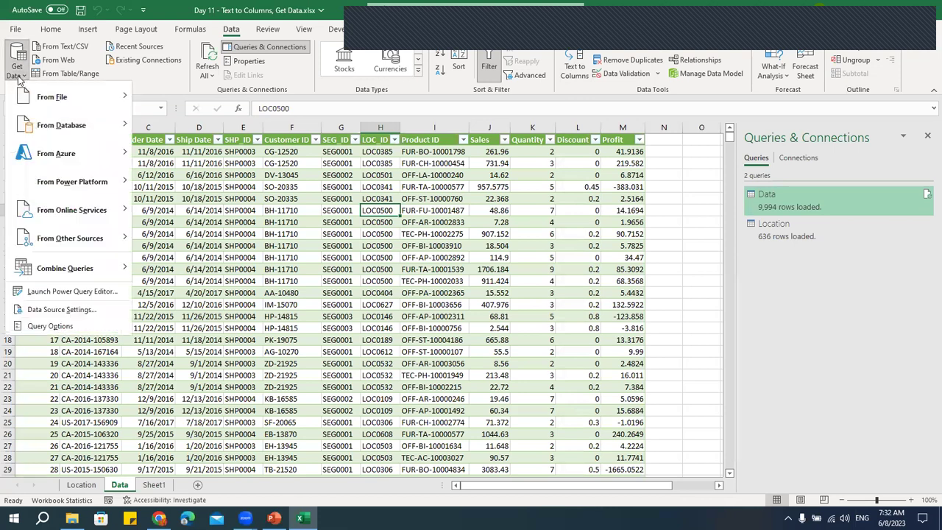
click(328, 213)
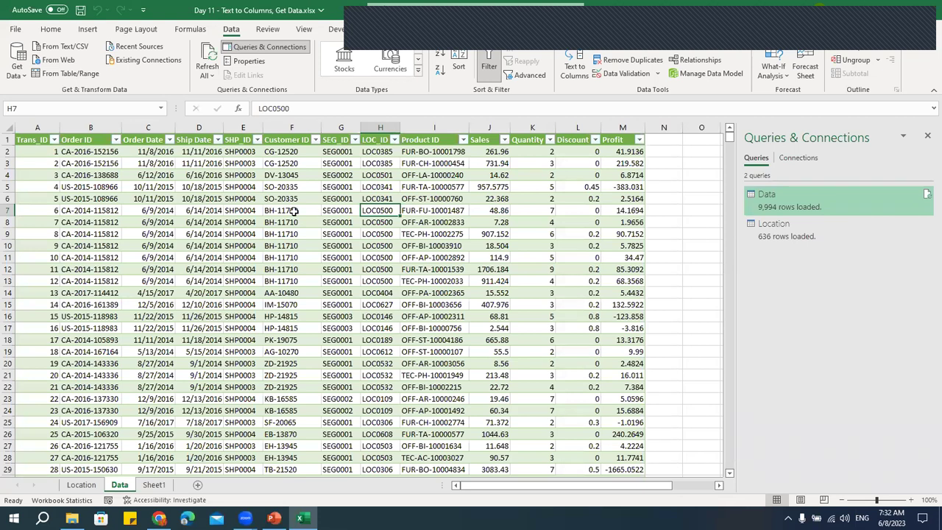
click(293, 211)
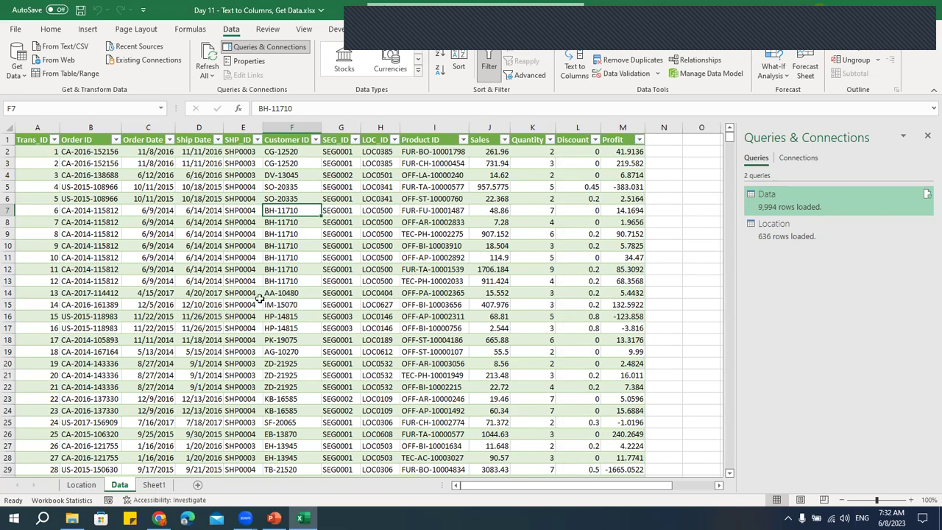
Start a Get Data import from a text/CSV file, using Raw Data TextFile.txt in the Data Sources folder
click(20, 80)
mouse_move(74, 96)
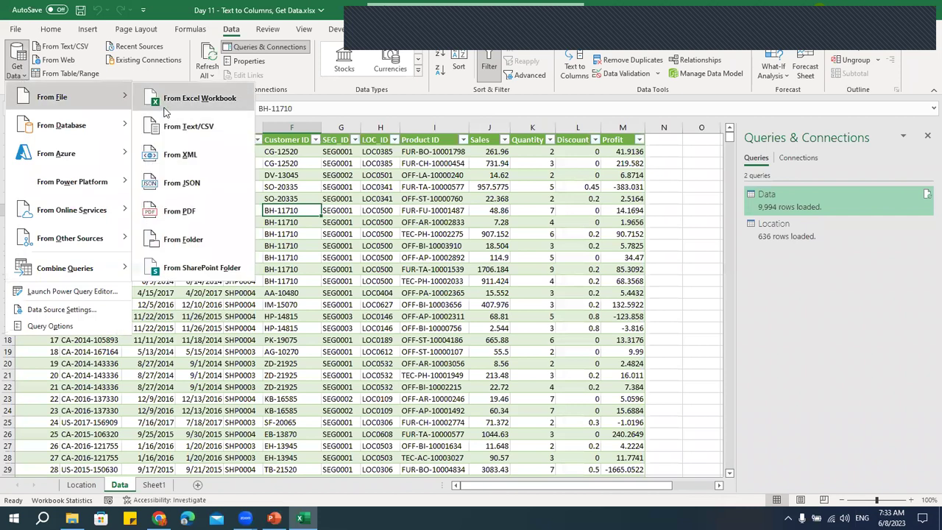
click(181, 131)
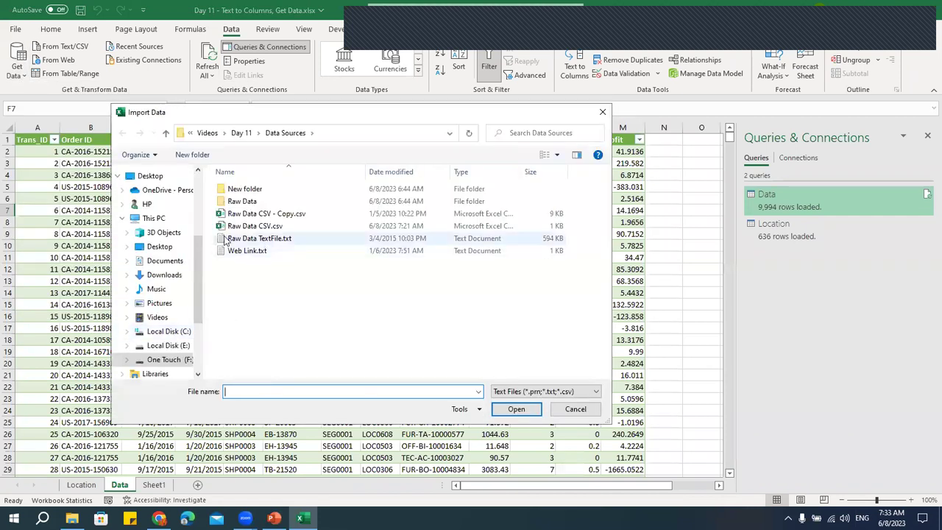
click(247, 241)
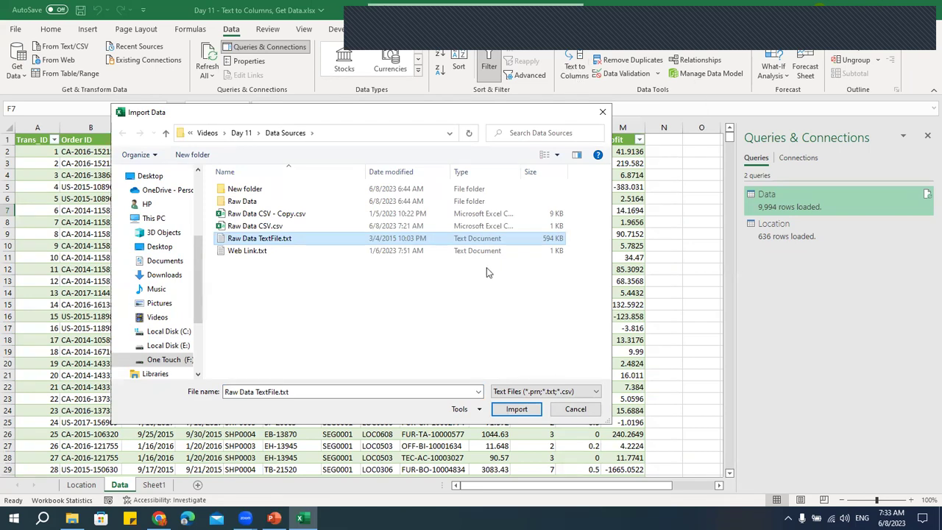
click(516, 409)
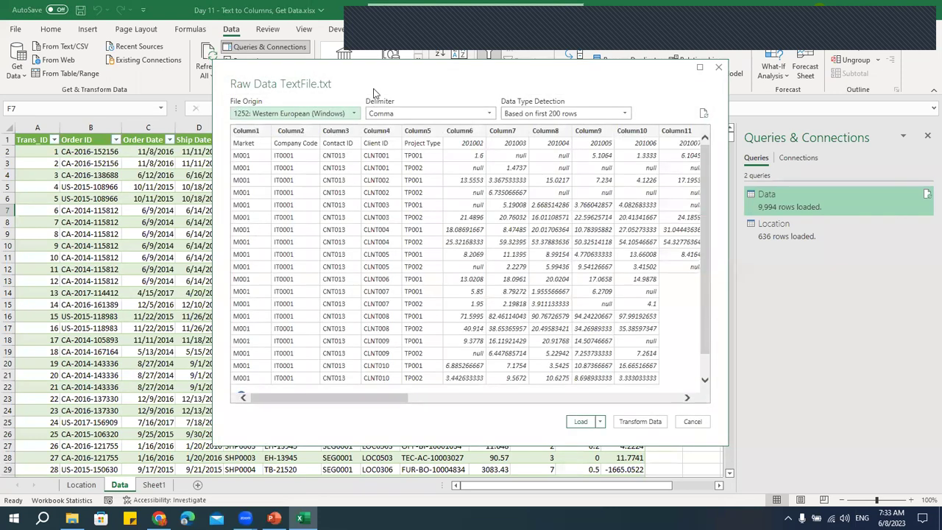
Try the Custom and Fixed Width delimiters in the text file's import preview and restore Comma
drag(360, 77, 246, 93)
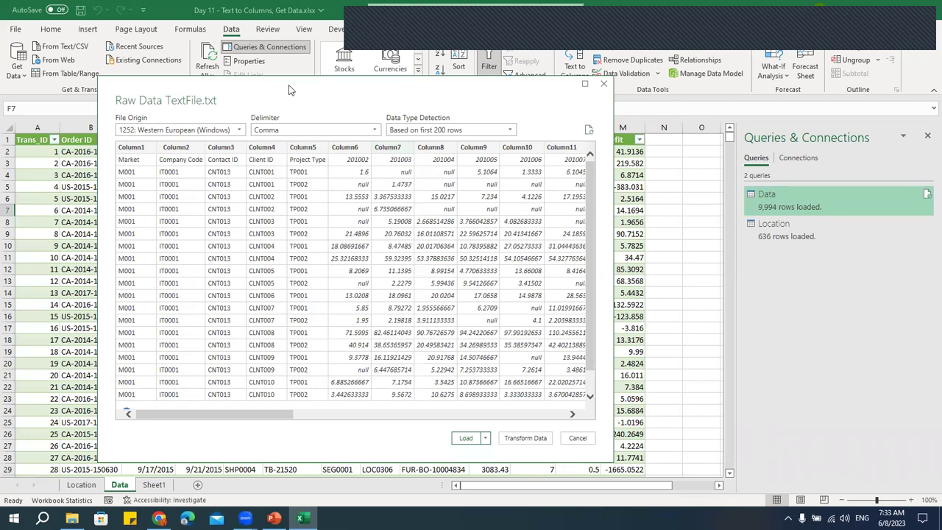
drag(289, 89, 320, 75)
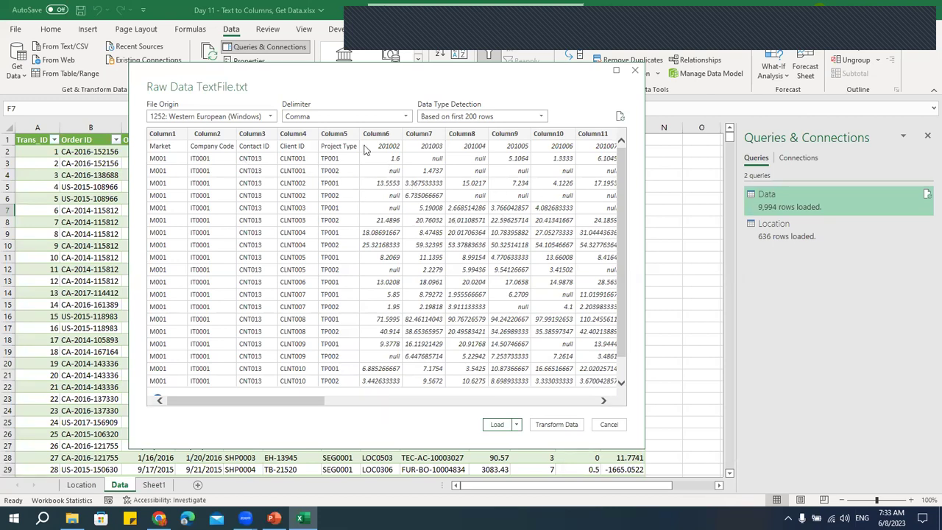
click(316, 118)
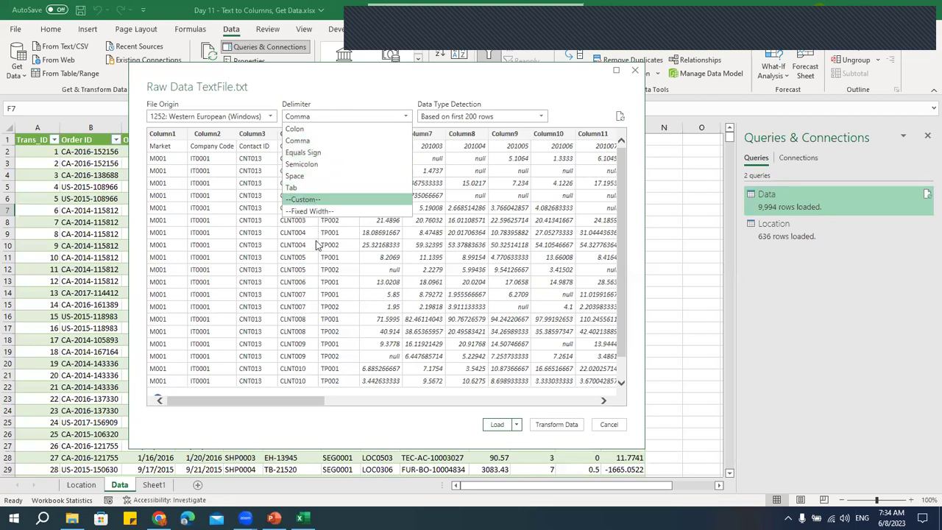
click(313, 200)
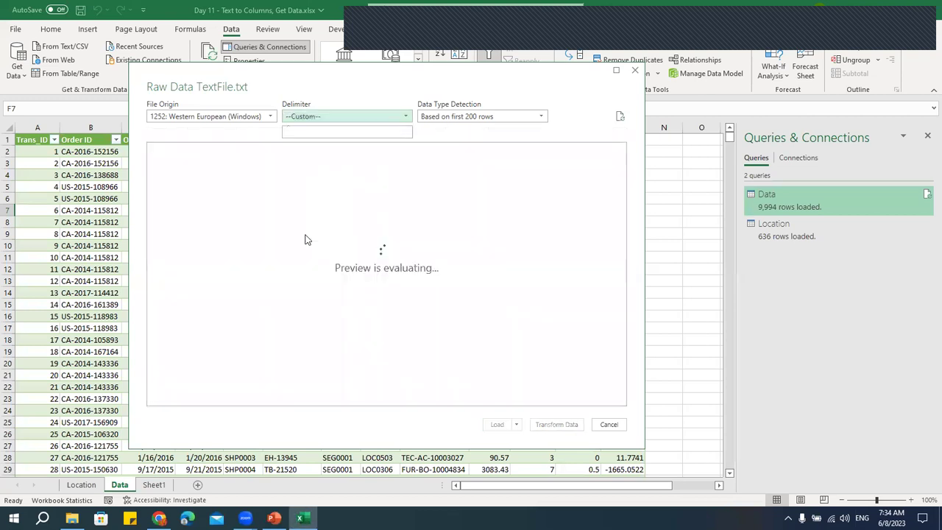
click(312, 134)
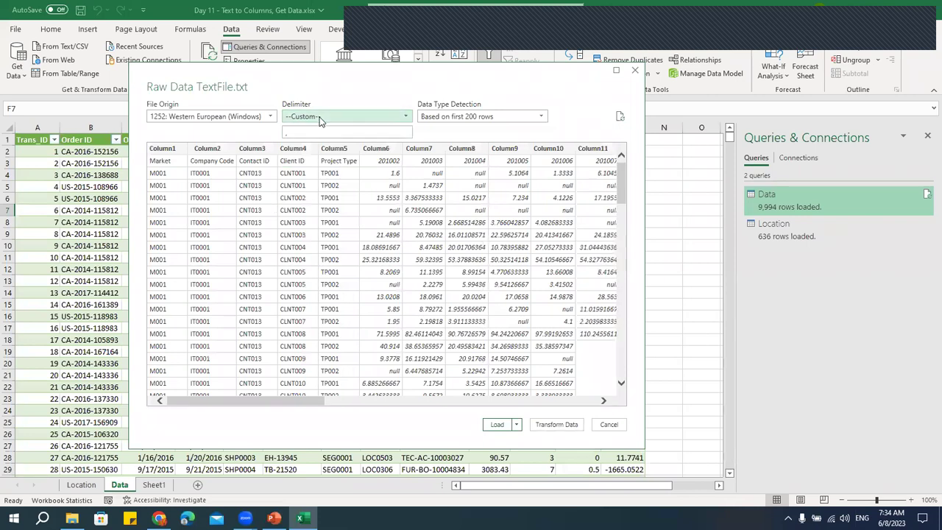
click(321, 116)
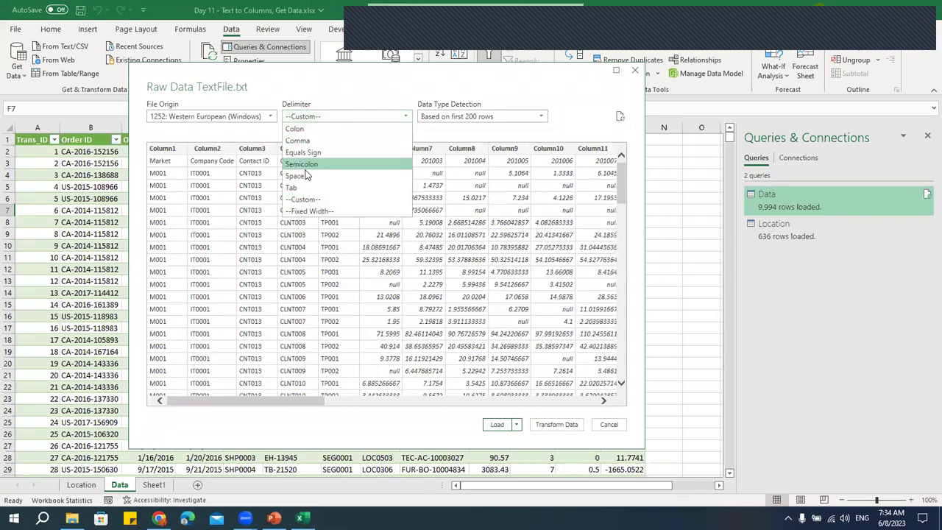
click(308, 212)
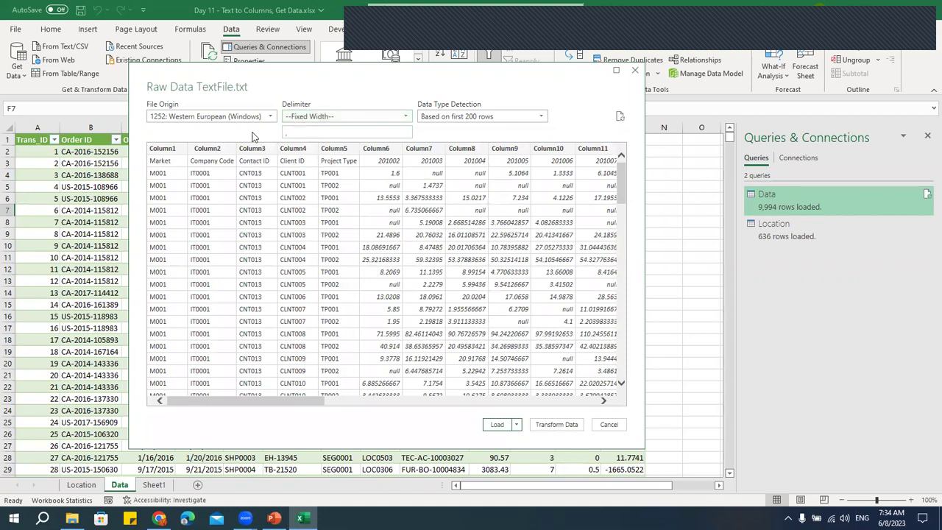
click(314, 134)
click(318, 118)
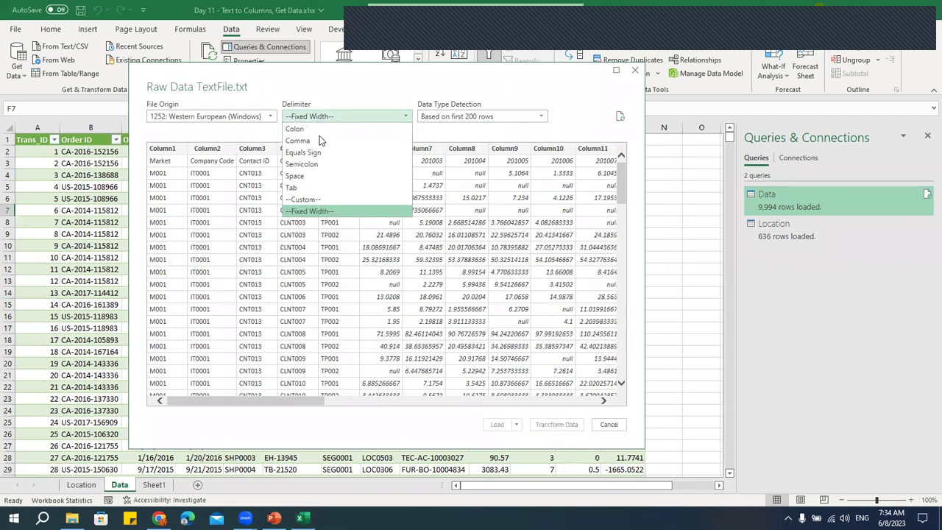
click(318, 142)
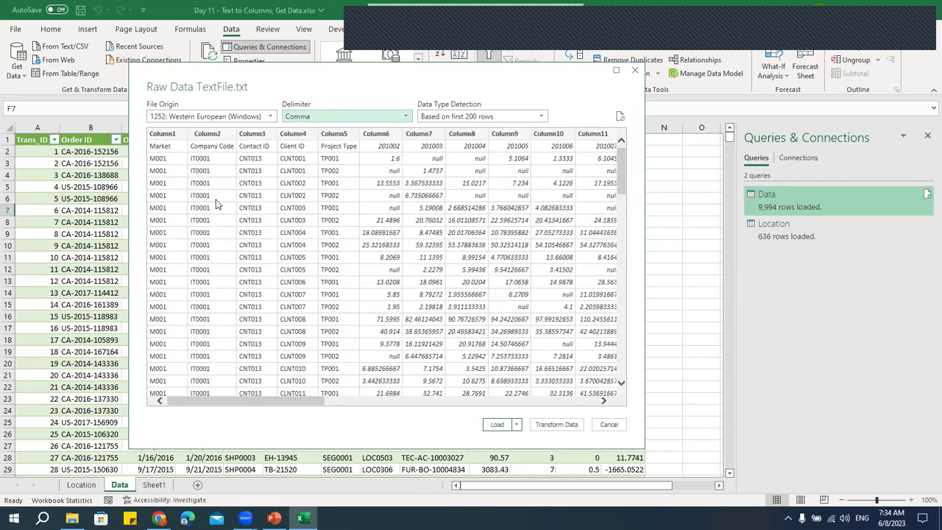
Load the text file's data as a table in a new worksheet, without adding it to the Data Model
click(518, 425)
click(279, 328)
key(Escape)
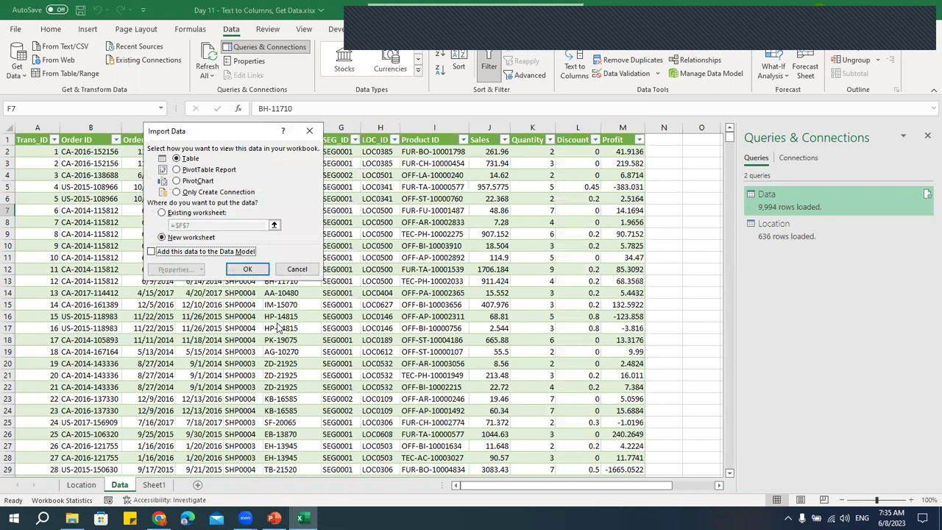
click(176, 240)
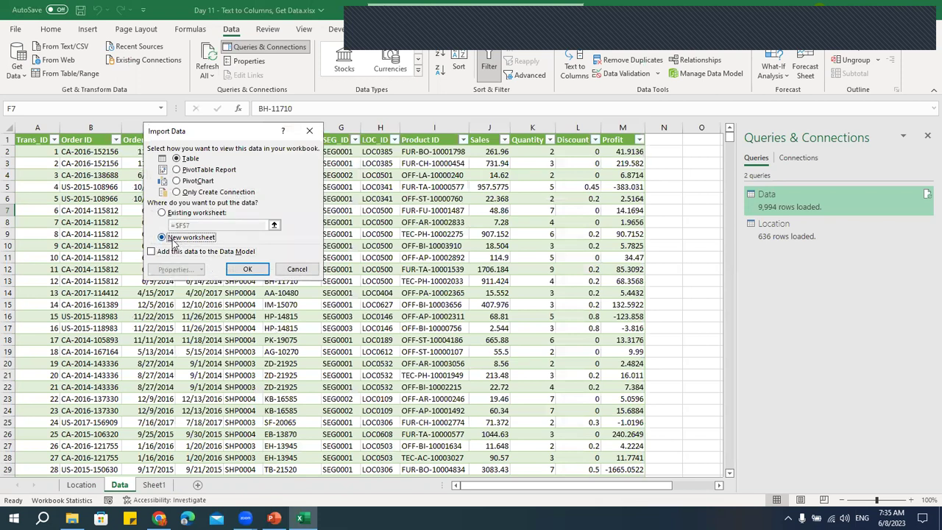
click(249, 270)
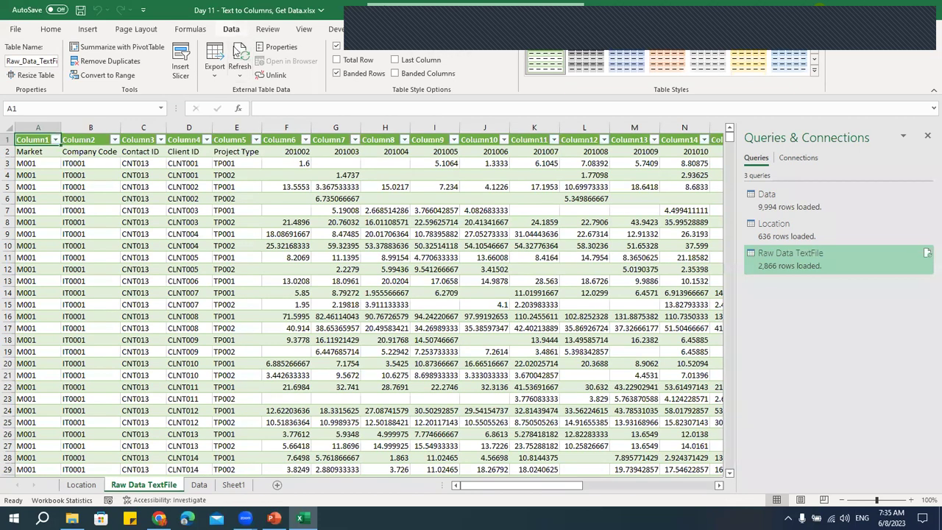
Start another text/CSV import with Get Data, using Raw Data CSV - Copy.csv
click(234, 30)
click(16, 65)
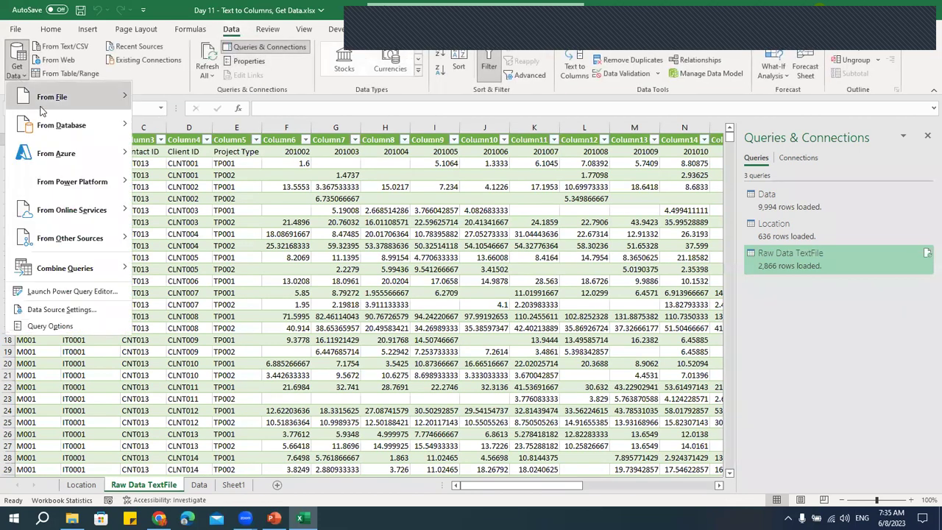
mouse_move(42, 110)
click(188, 126)
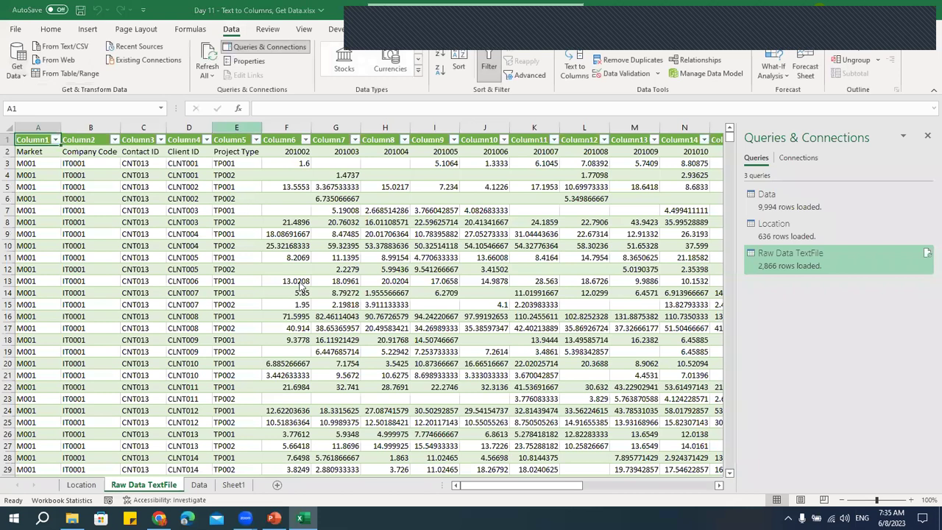
click(290, 214)
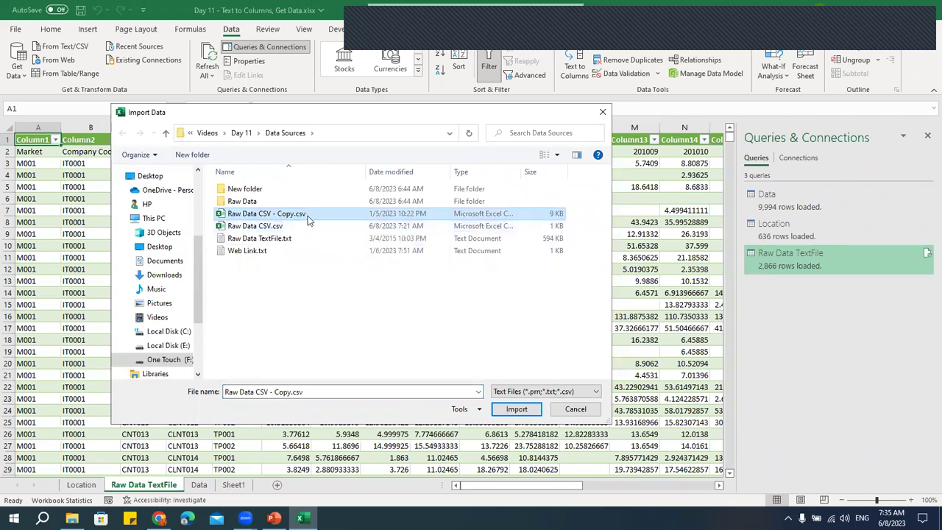
click(518, 409)
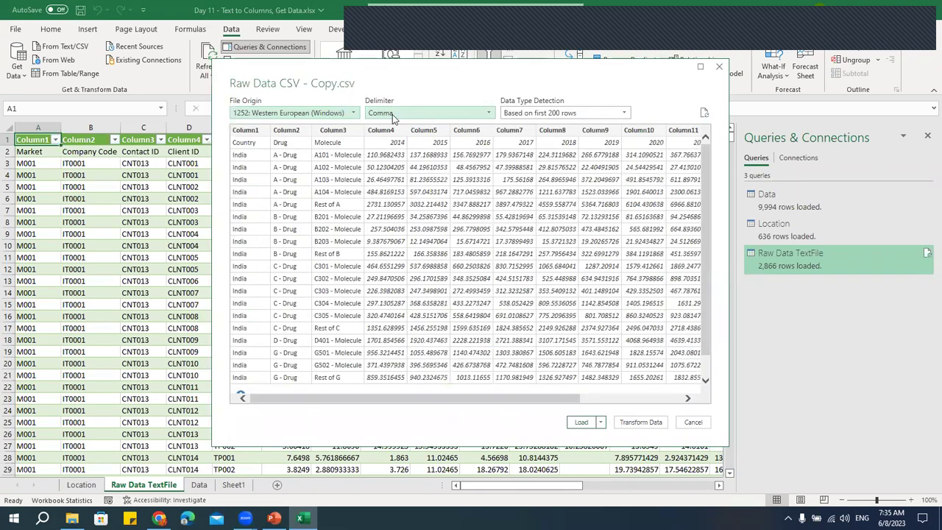
Keep Comma as the CSV delimiter and load the data as a table in a new worksheet, outside the Data Model
click(393, 114)
click(380, 137)
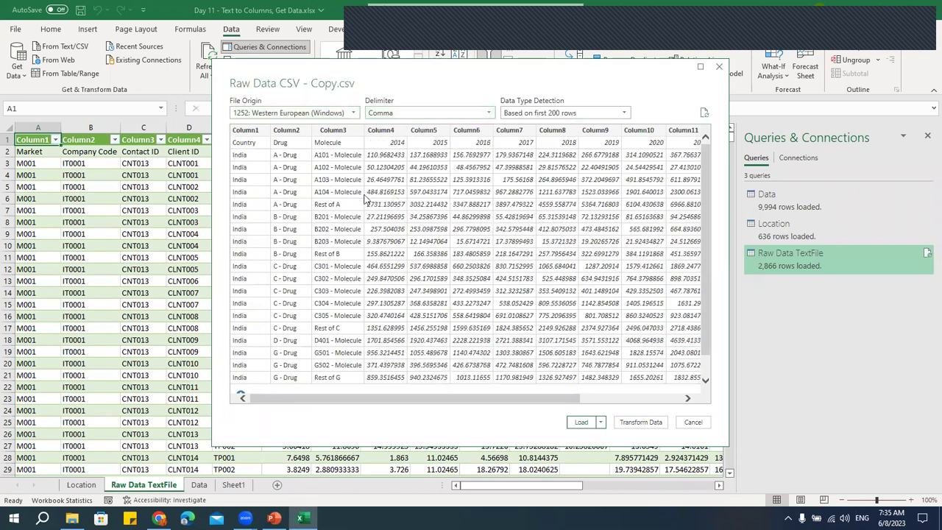
click(600, 427)
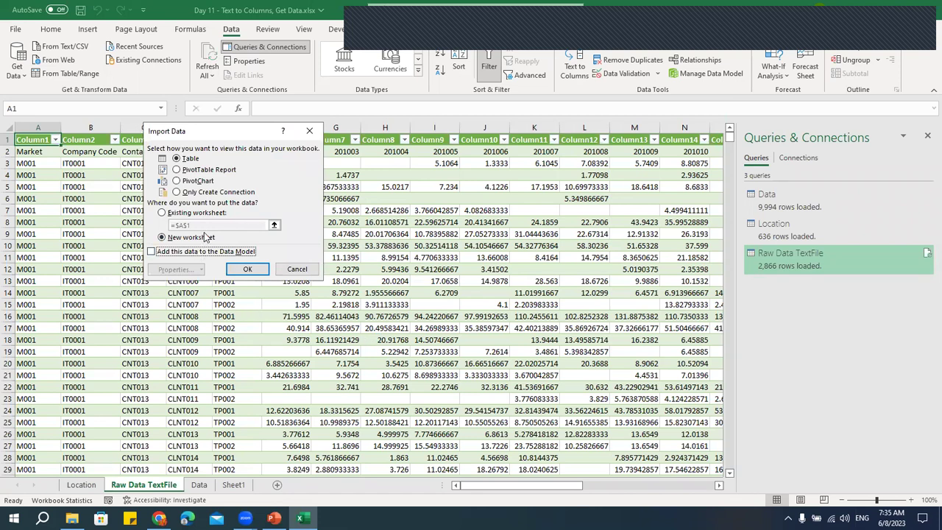
click(257, 269)
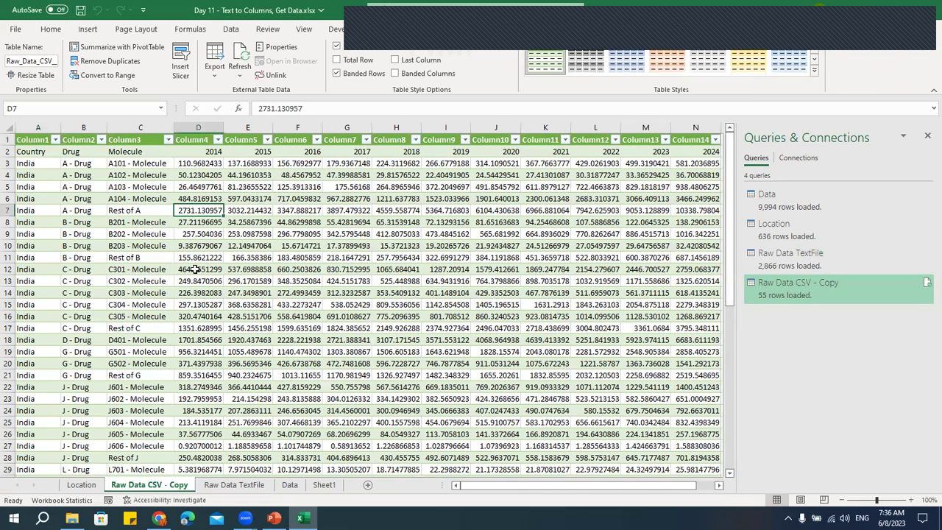
Start a PDF import with Get Data, using Raw Data PDF.pdf from the Data Sources folder
click(231, 30)
click(16, 65)
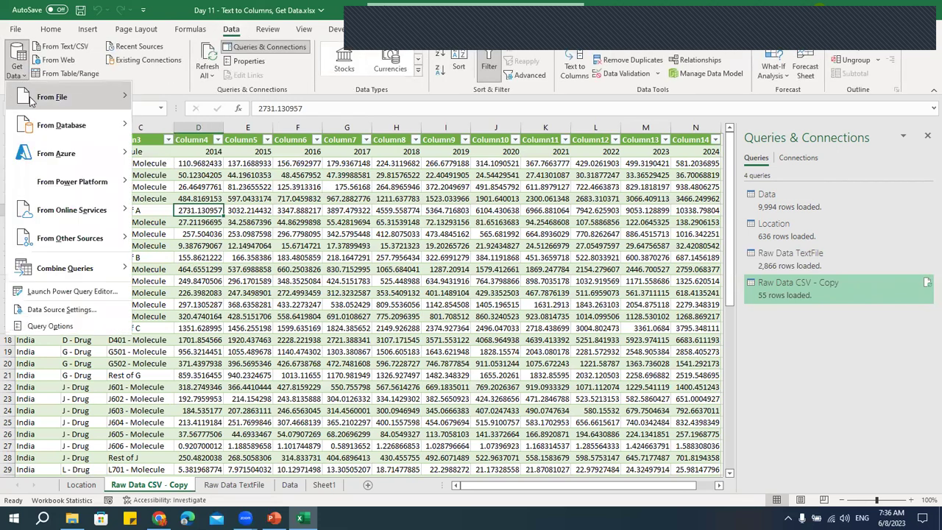
mouse_move(44, 97)
key(Escape)
key(Escape)
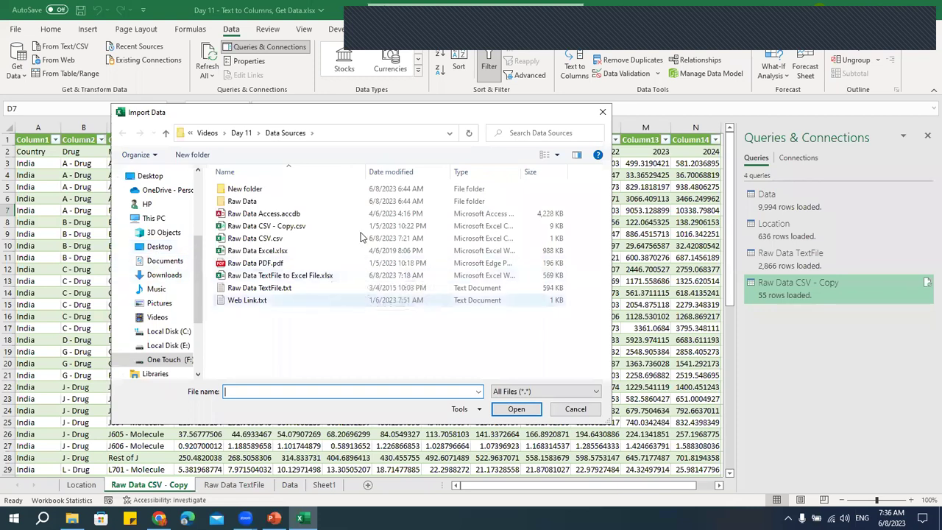
click(256, 266)
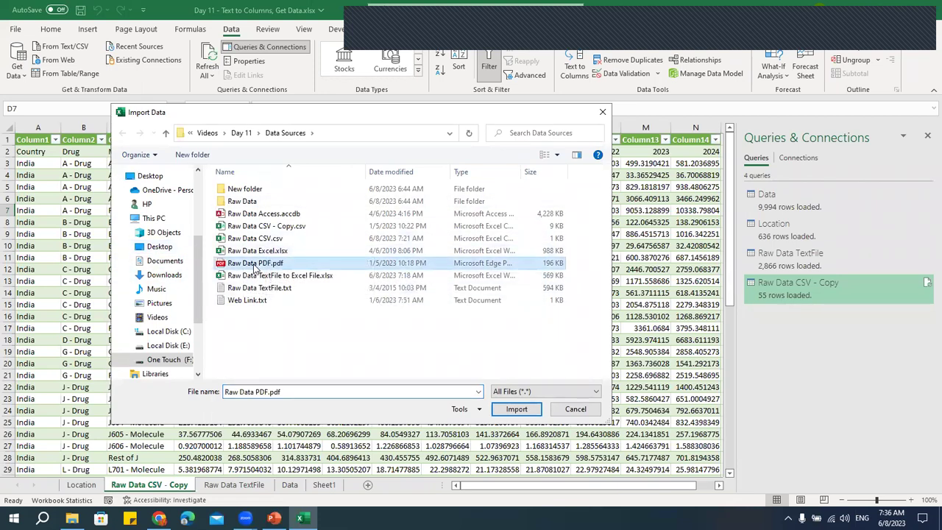
click(503, 410)
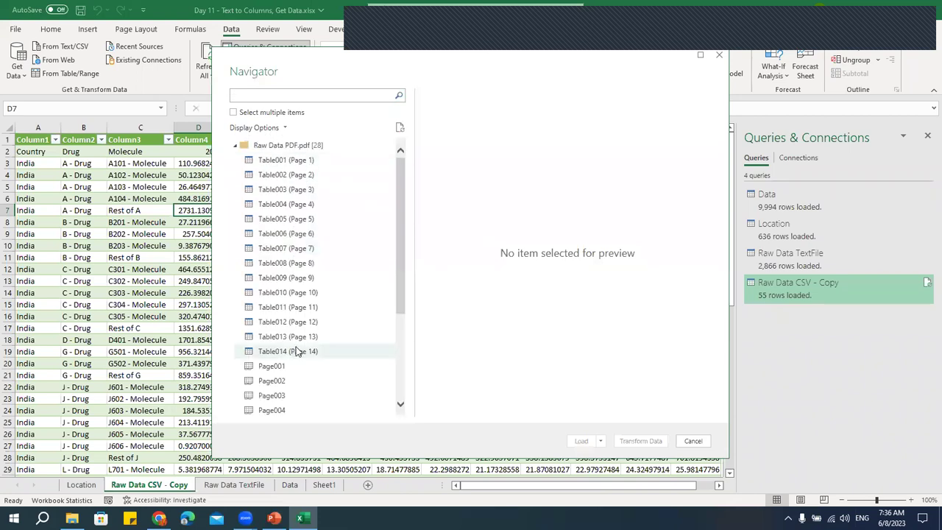
Browse the PDF's tables and pages, try the multiple-item selection on and off, and select Page001
scroll(298, 343, down, 3)
scroll(300, 343, up, 3)
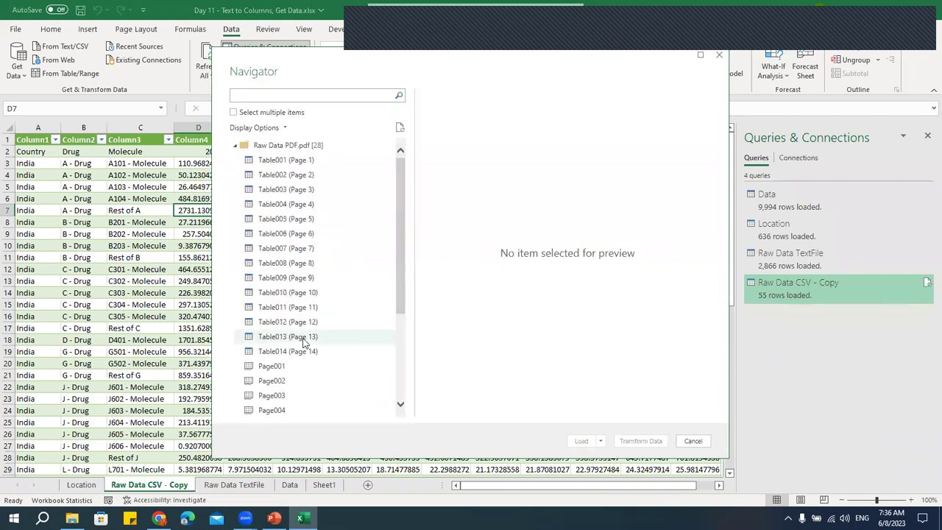
click(234, 112)
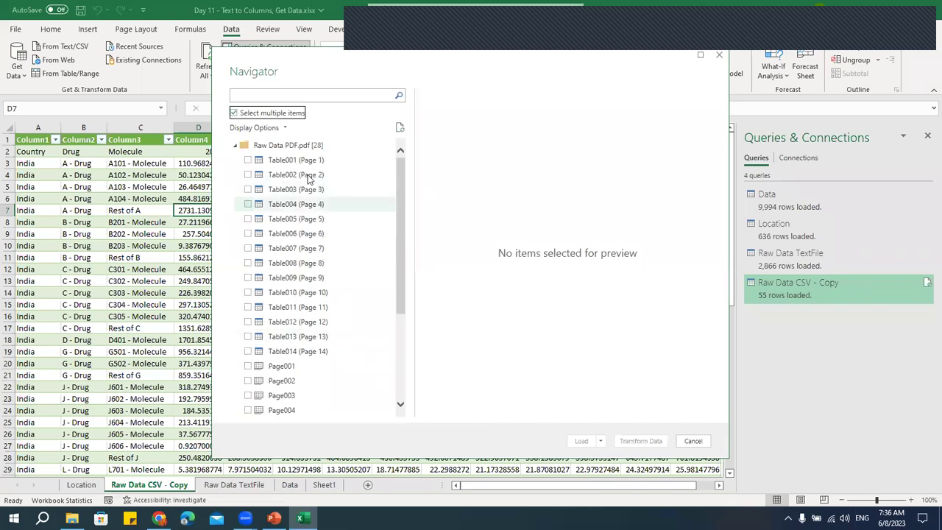
click(234, 113)
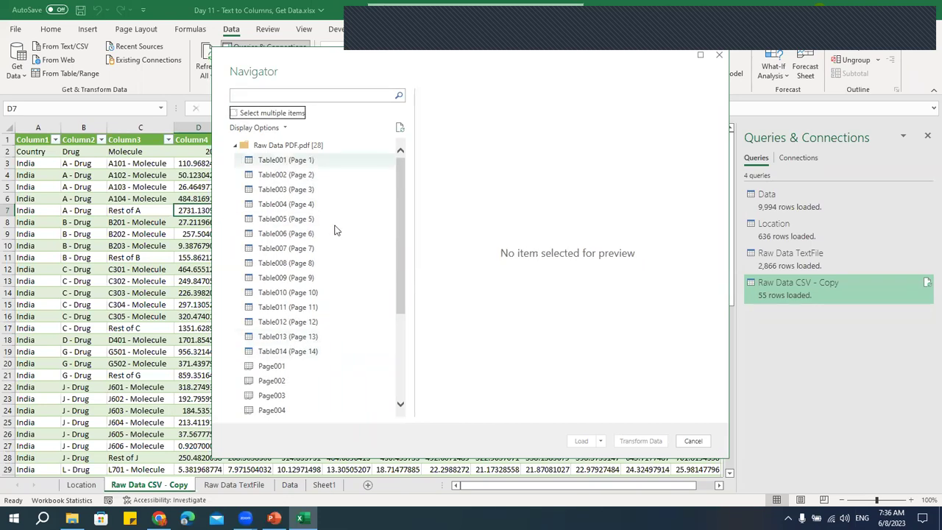
scroll(318, 309, down, 1)
scroll(318, 309, down, 3)
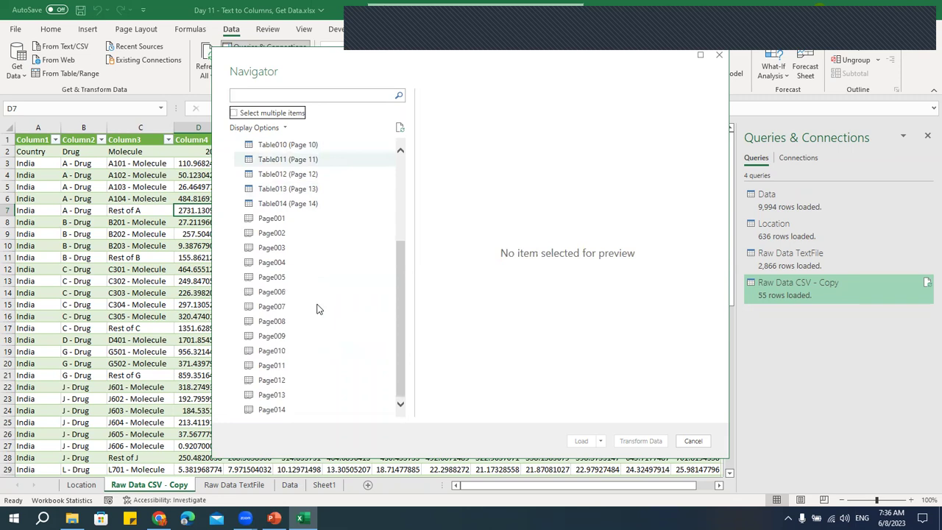
click(299, 218)
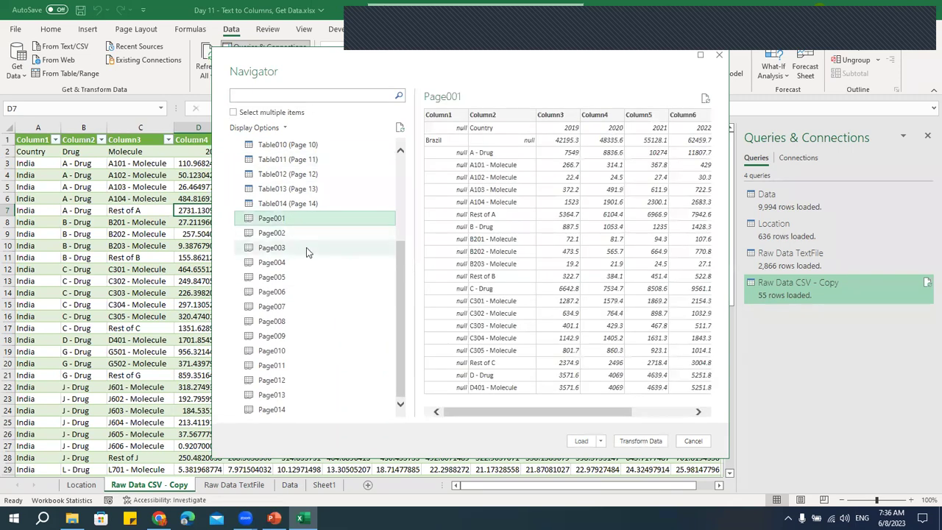
Load Page001 as a table in a new worksheet, without adding it to the Data Model
click(601, 441)
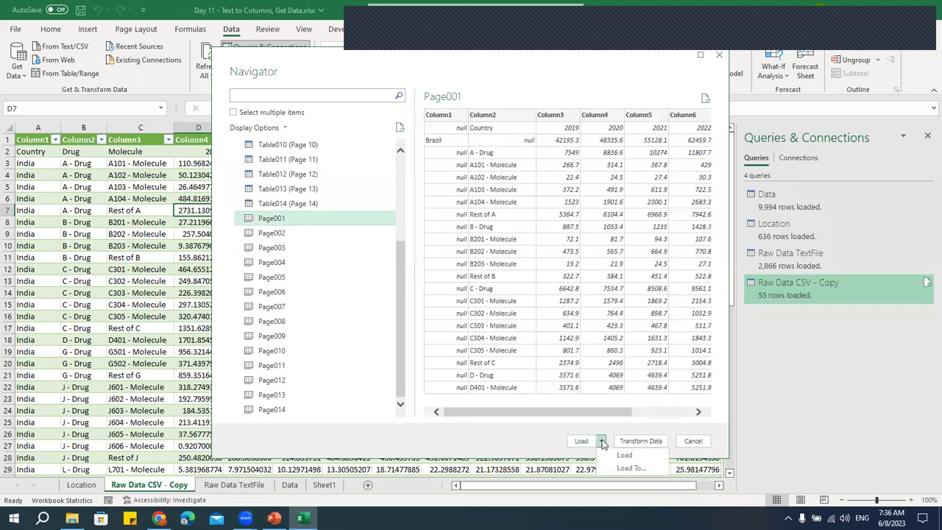
click(629, 469)
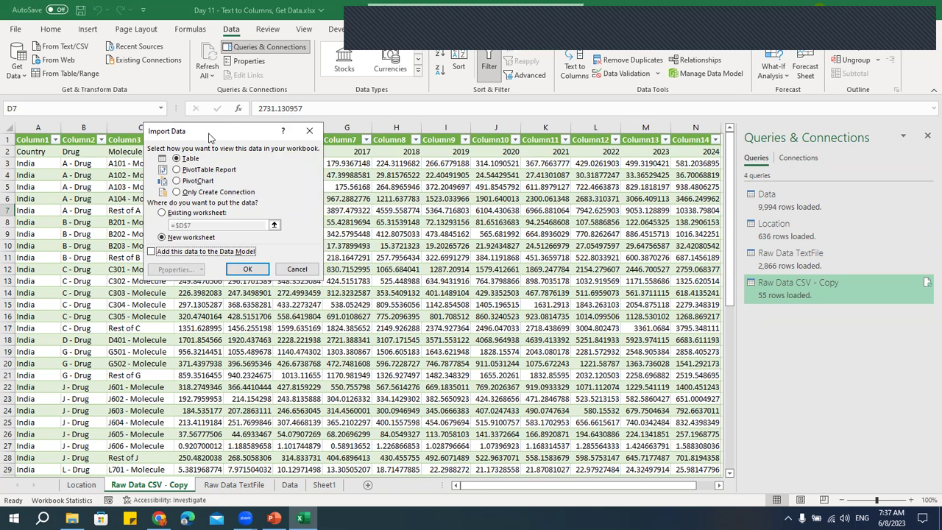
drag(209, 138, 463, 128)
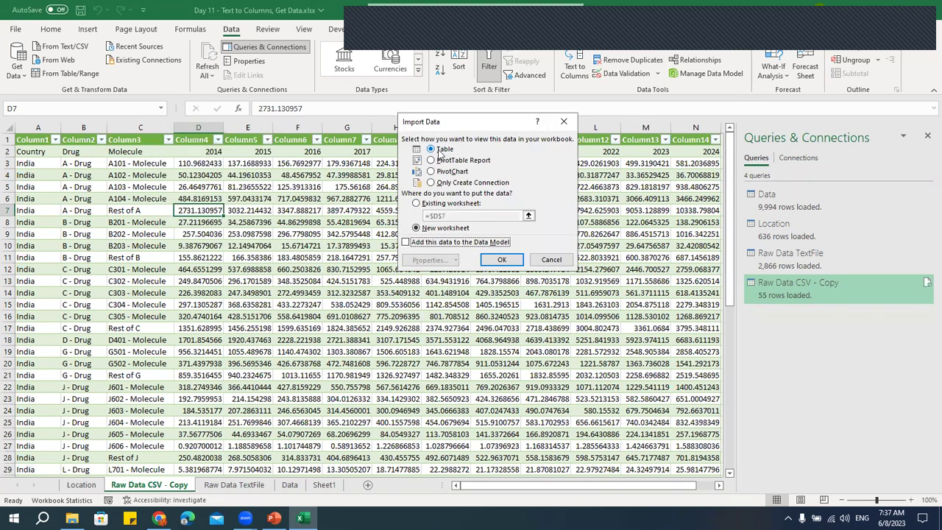
click(503, 258)
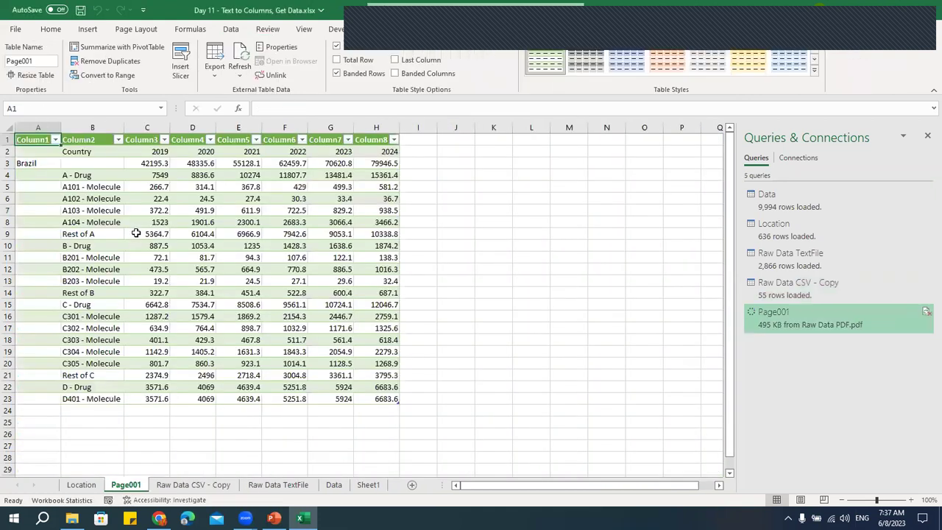
click(137, 234)
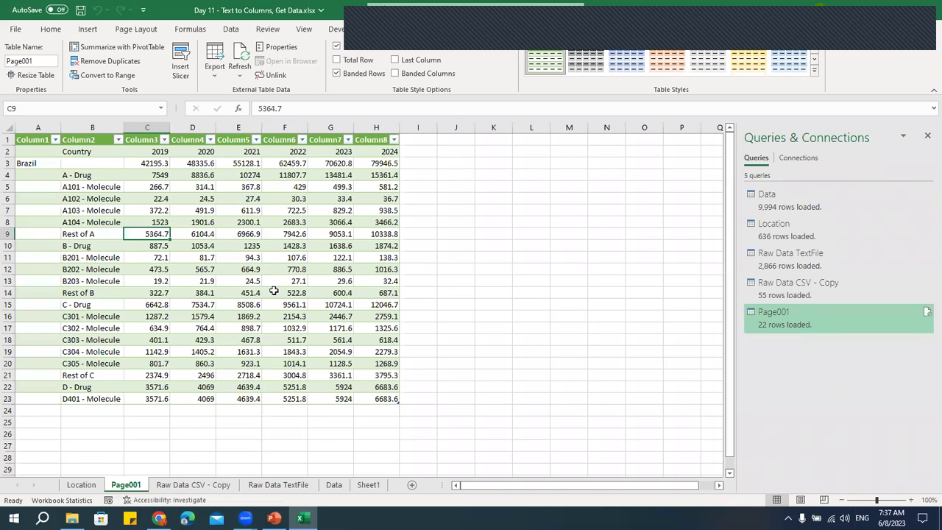
Start a Microsoft Access database import with Get Data, using Raw Data Access.accdb
click(231, 29)
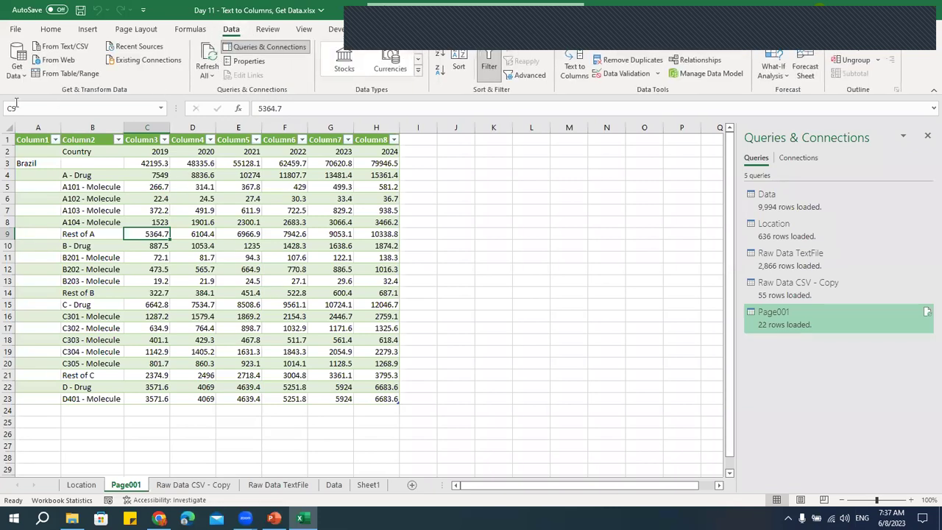
click(17, 64)
mouse_move(31, 99)
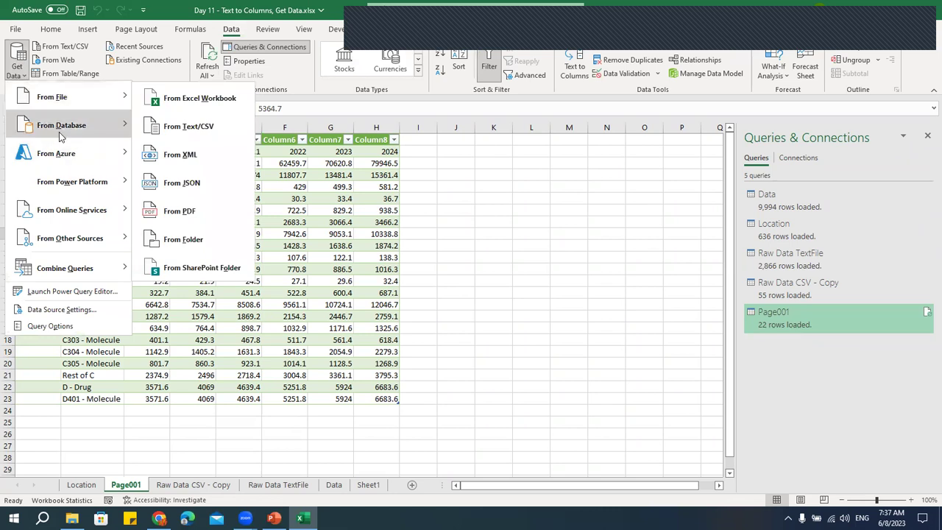
mouse_move(63, 131)
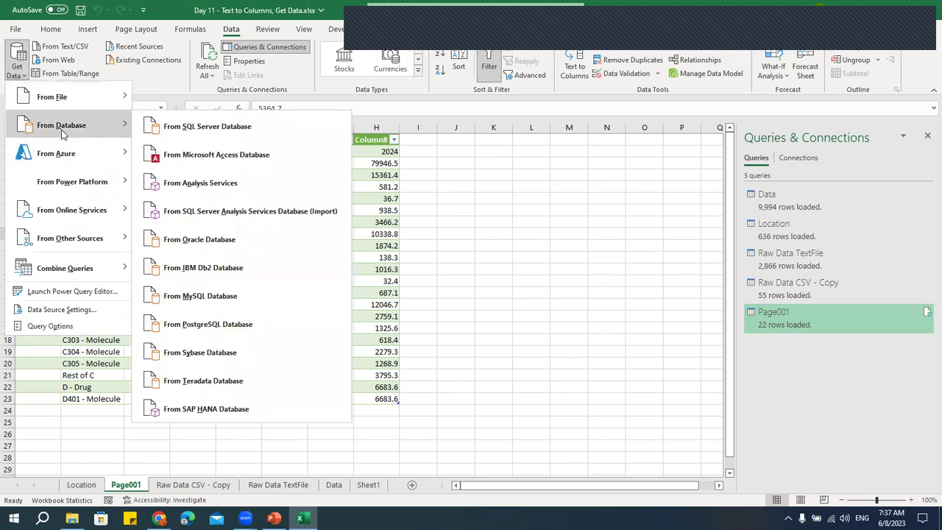
click(186, 158)
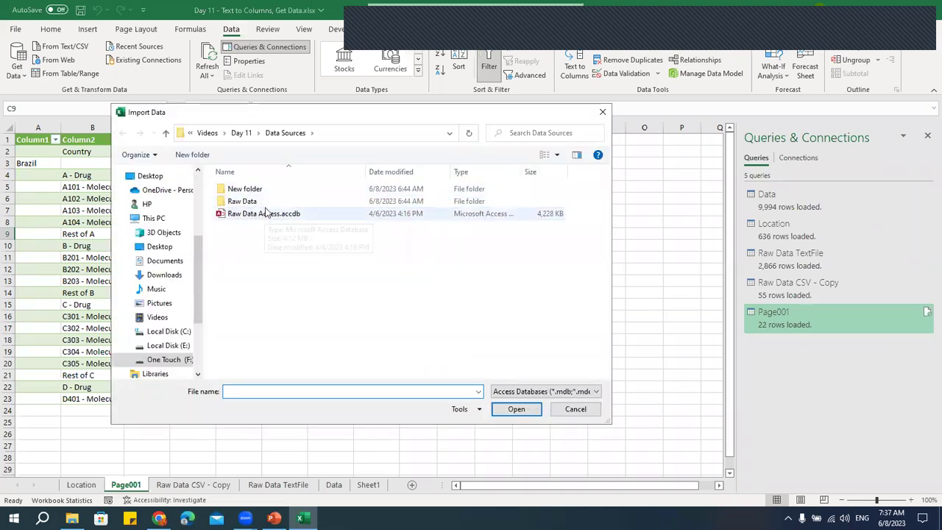
click(266, 213)
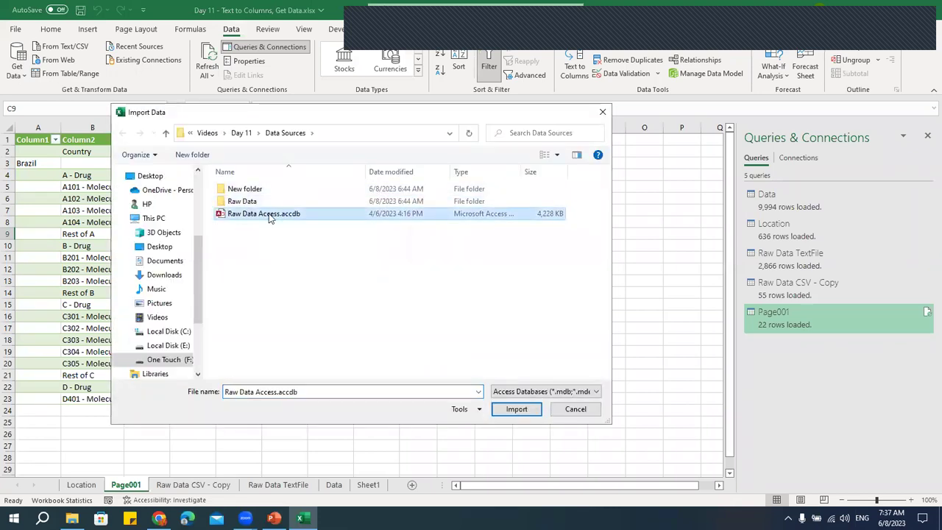
click(515, 411)
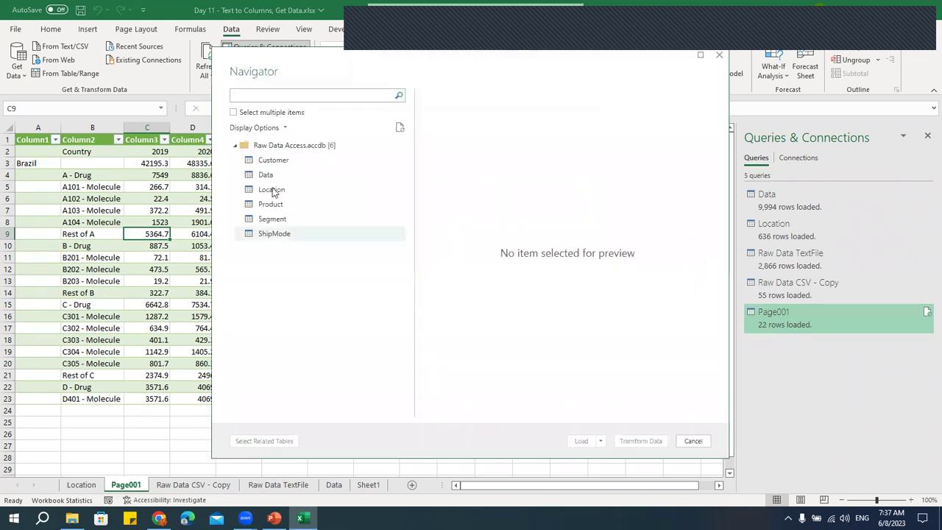
Allow multiple items and select the Segment, ShipMode and Customer tables of the Access database
click(236, 114)
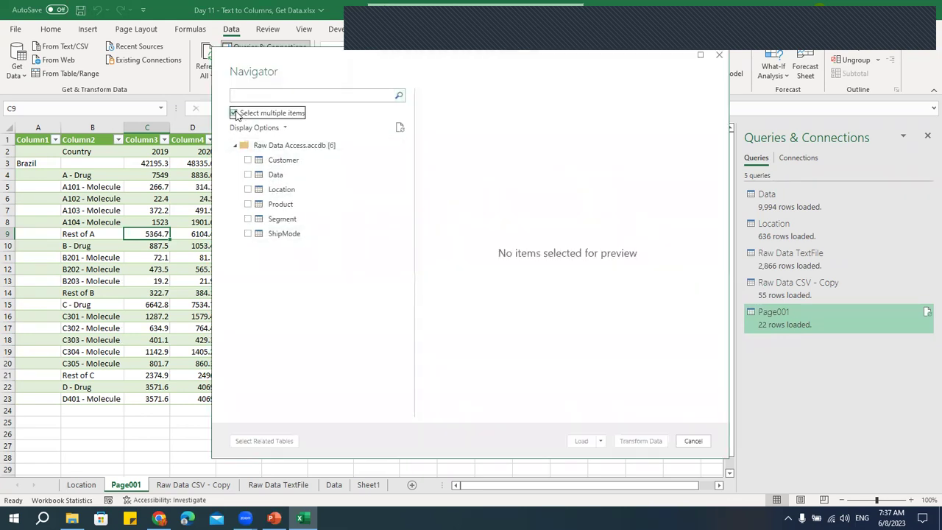
click(249, 220)
click(249, 233)
click(249, 161)
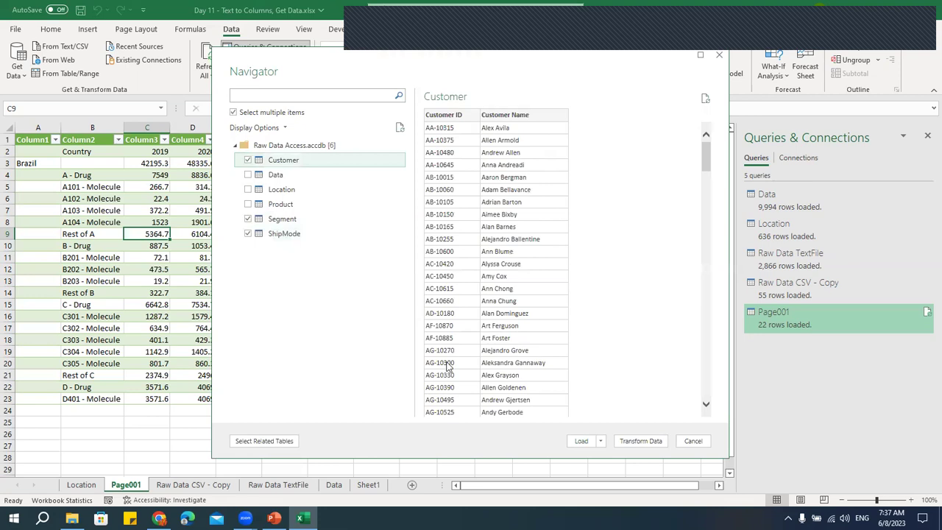
Load the three Access tables as tables in new worksheets, adding them to the Data Model, and view the Segment worksheet
click(601, 441)
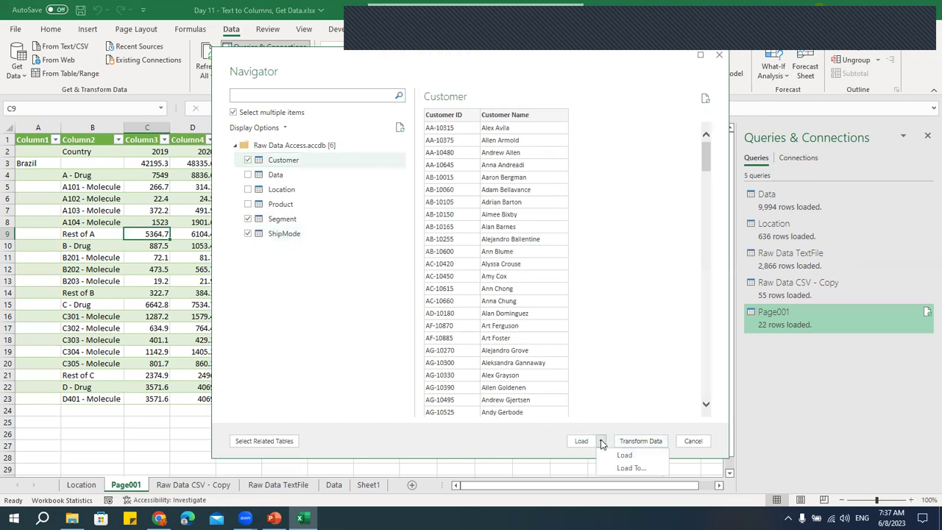
click(632, 468)
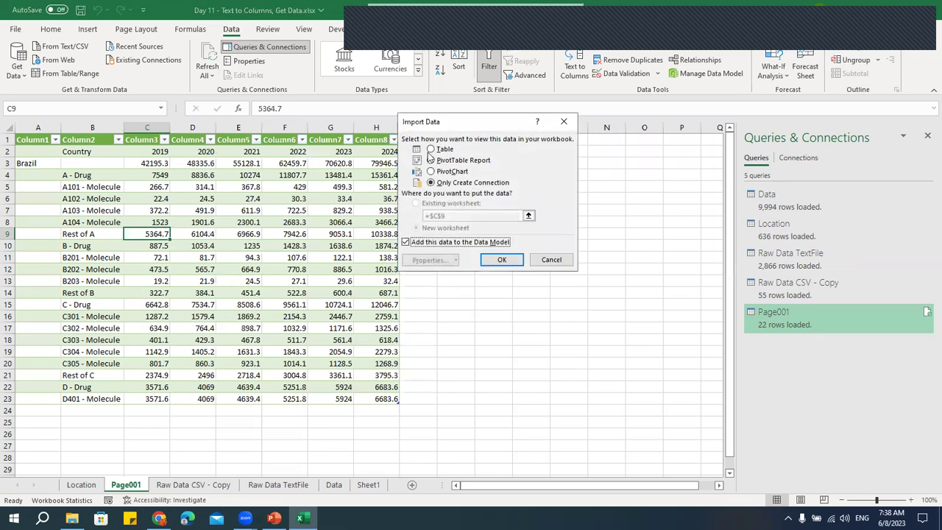
click(436, 150)
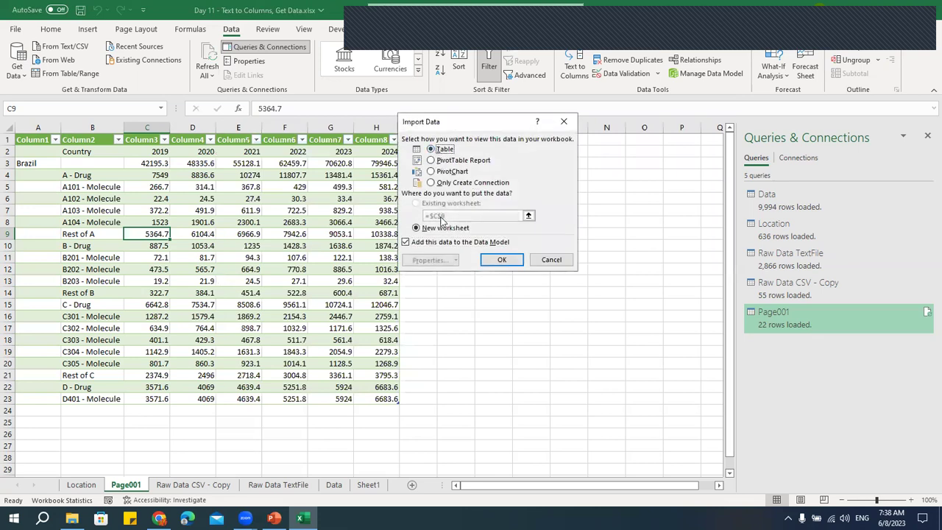
click(500, 261)
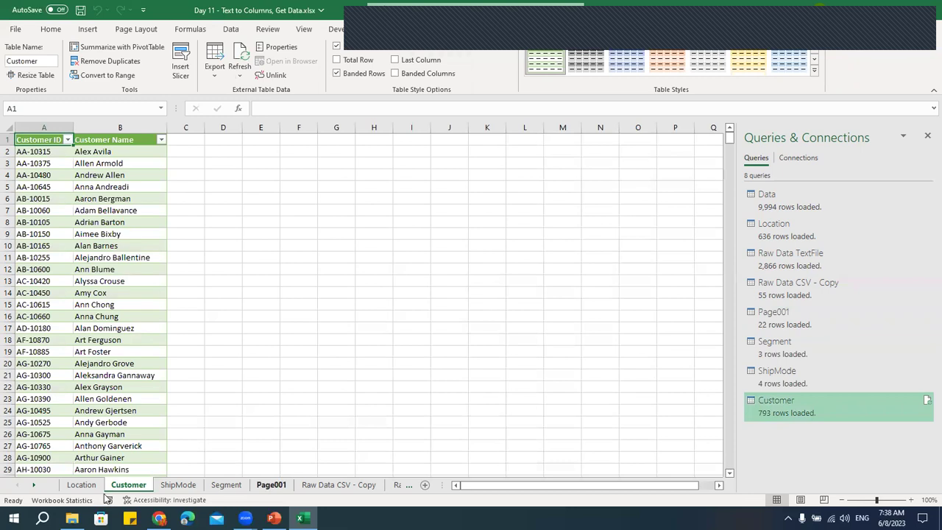
click(83, 485)
click(224, 487)
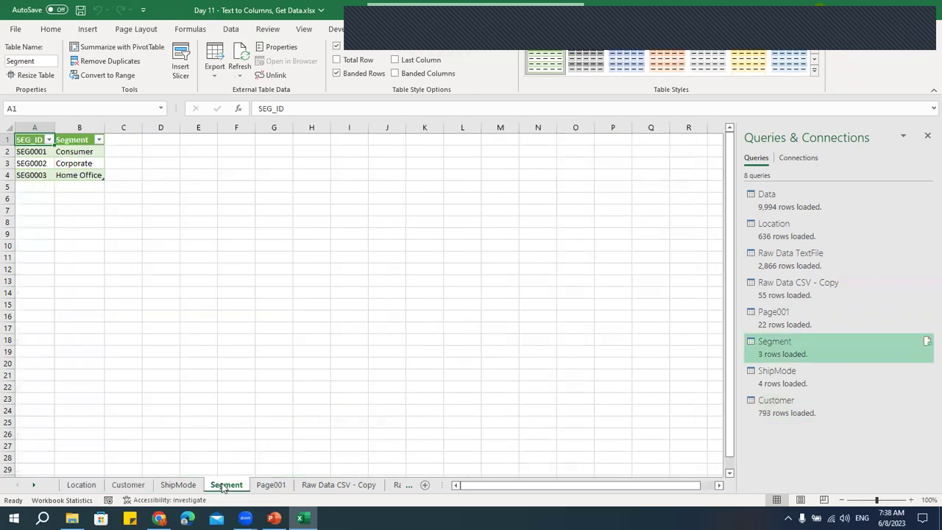
click(95, 165)
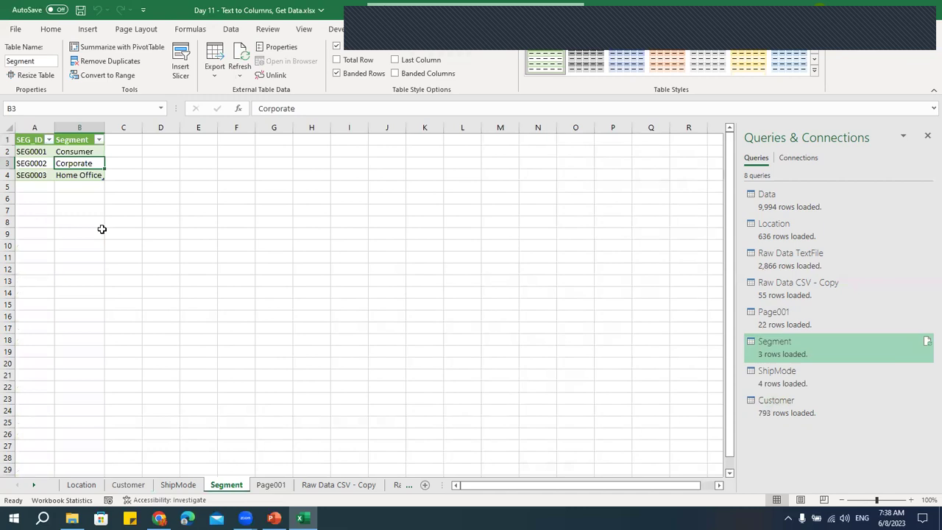
Select an empty cell below the Segment table and start a web import with Get Data
click(91, 208)
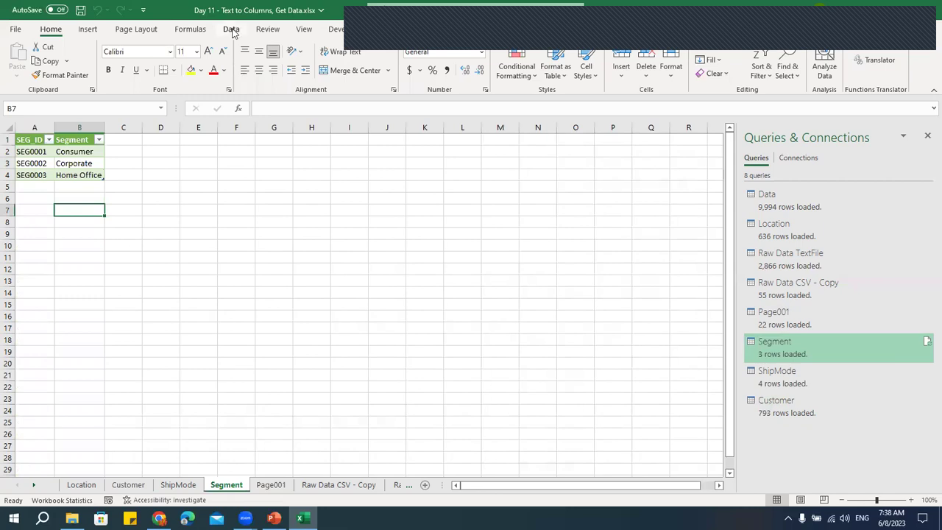
click(23, 78)
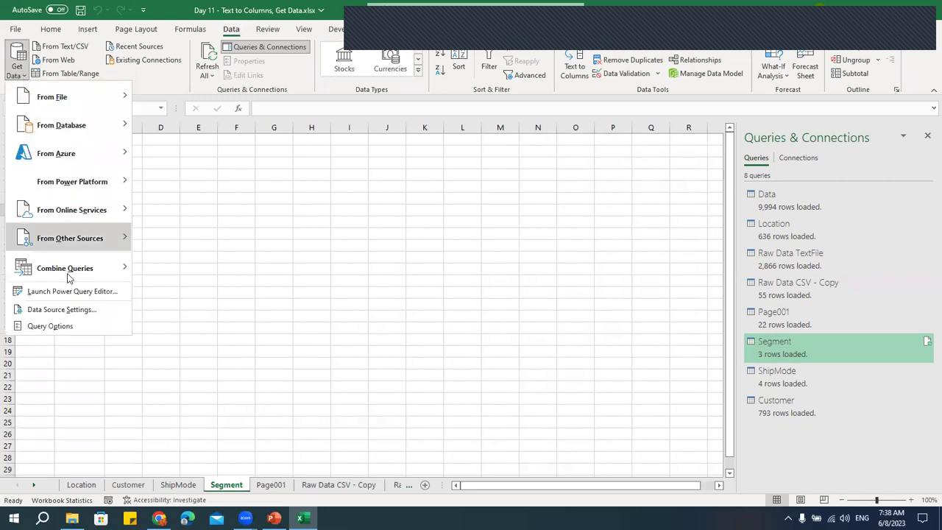
mouse_move(85, 243)
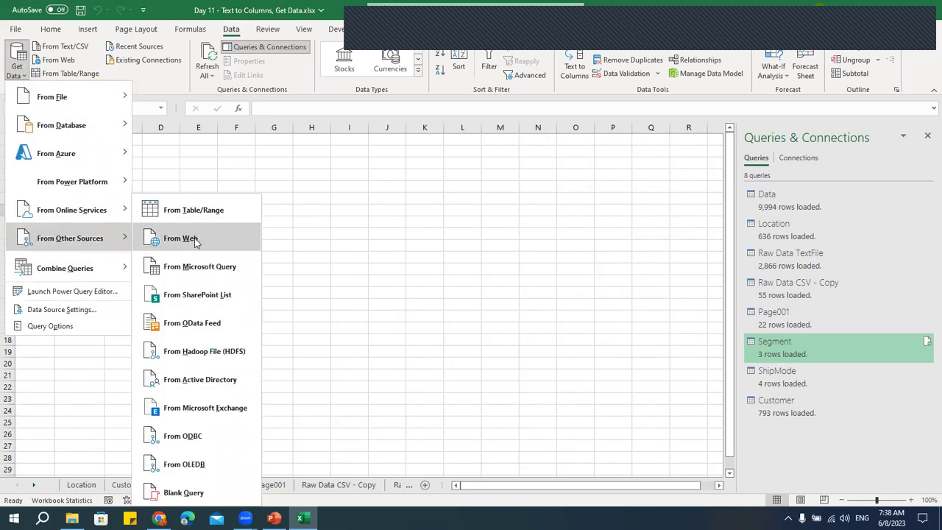
click(197, 239)
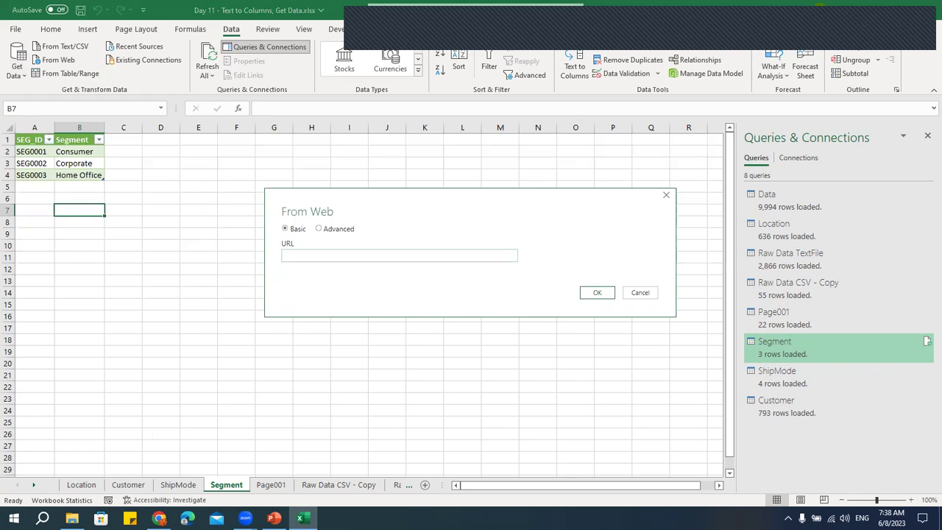
Switch to File Explorer, open Web Link.txt from the Data Sources folder and copy its entire web address
click(71, 518)
double_click(228, 189)
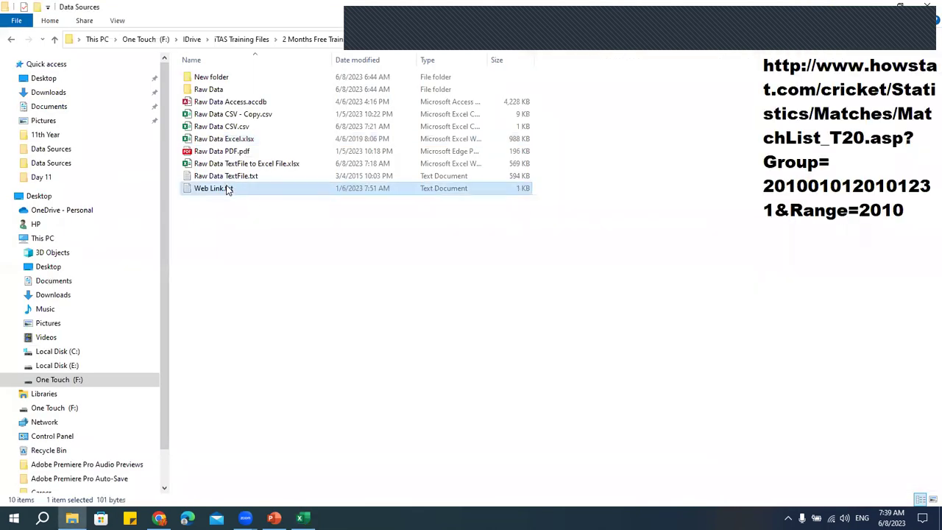
click(285, 136)
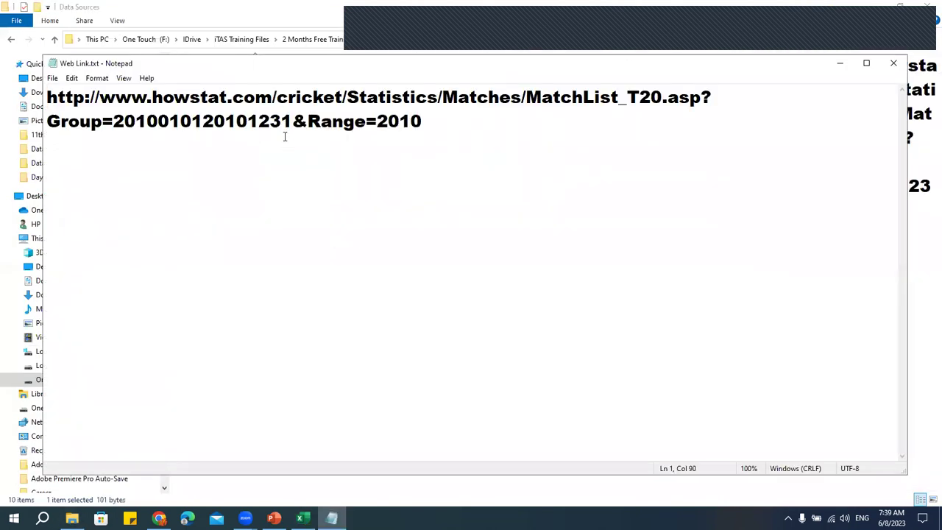
key(ctrl+a)
key(ctrl+c)
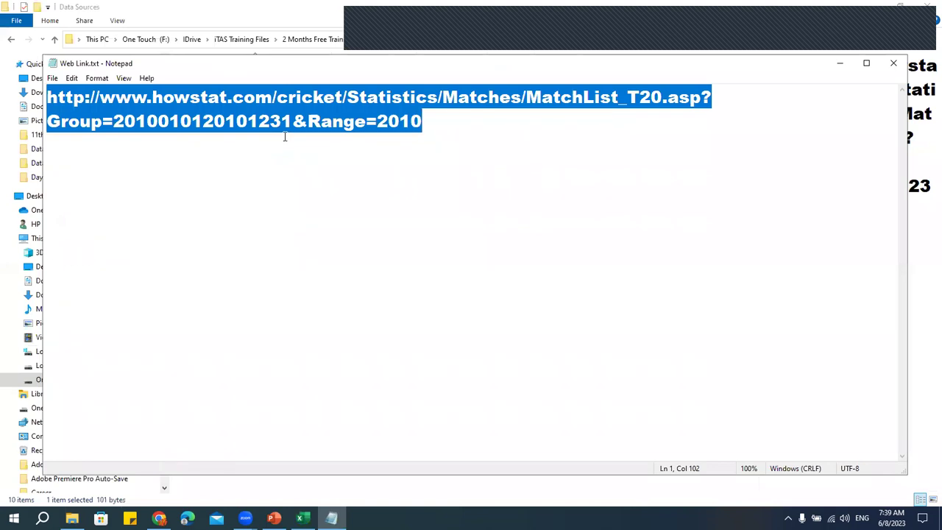
Switch back to Excel and connect the web import to the copied cricket match list address
key(alt+Tab)
key(alt+Tab)
key(alt+Tab)
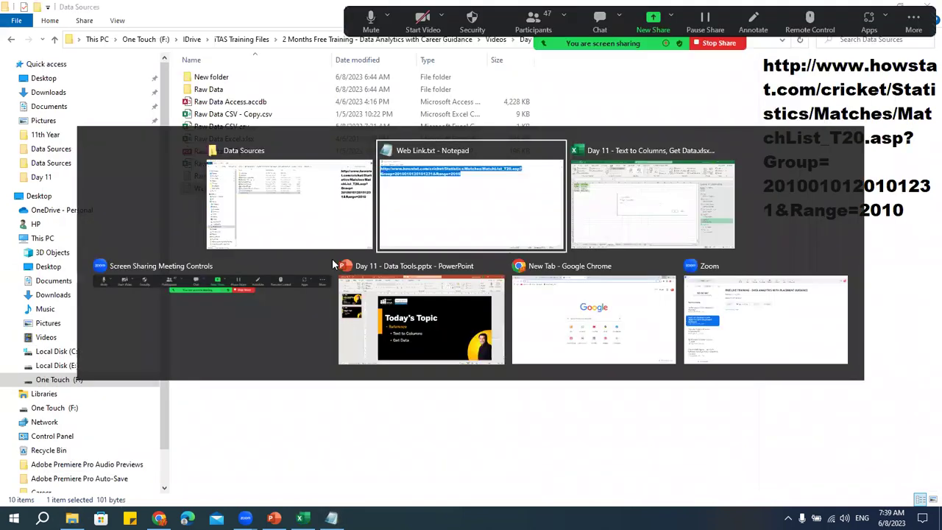
key(ctrl+v)
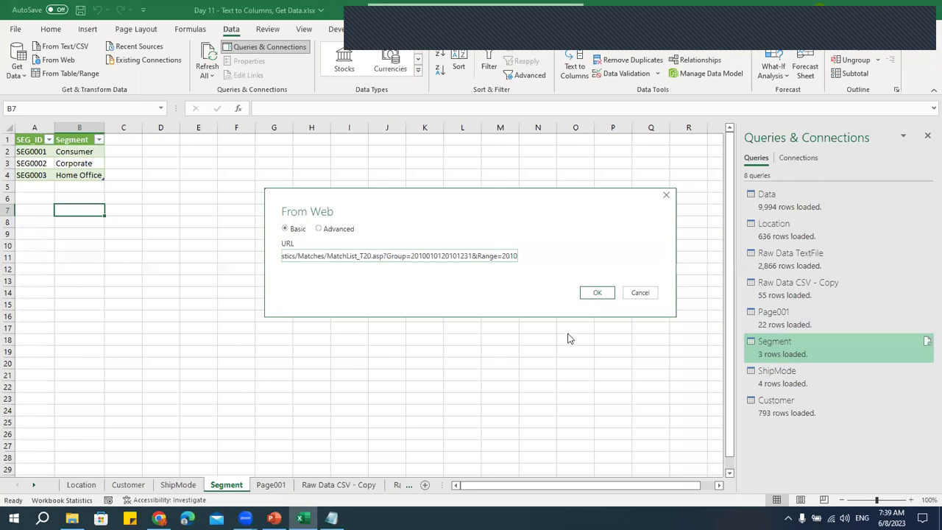
click(598, 293)
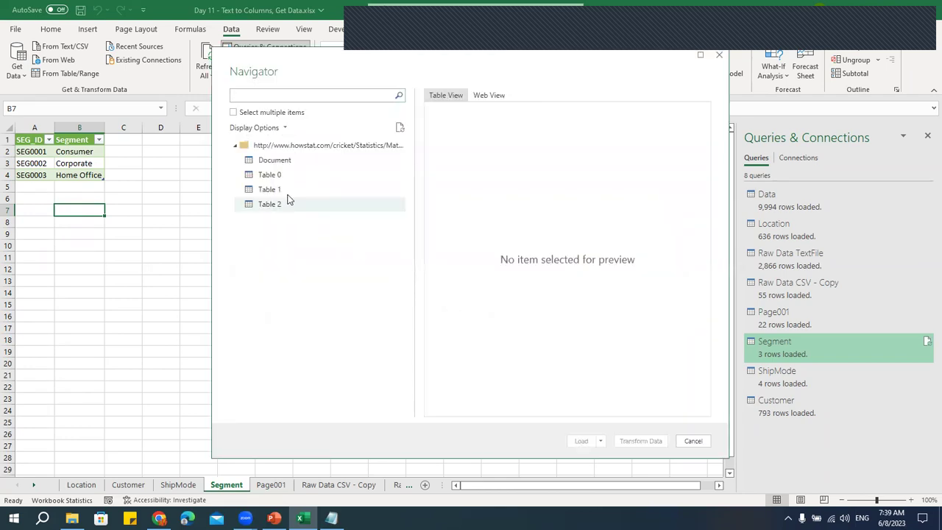
Load Table 1 of the web page as a table in a new worksheet
click(291, 193)
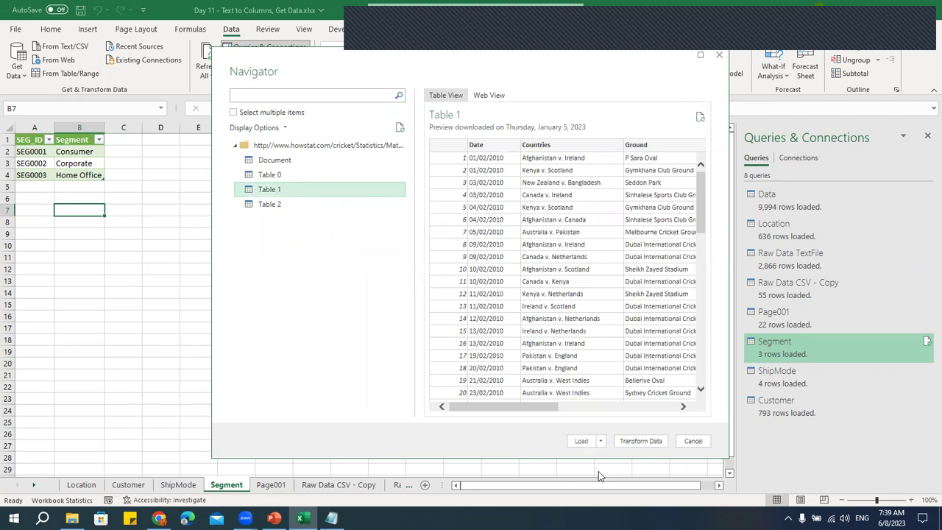
click(601, 441)
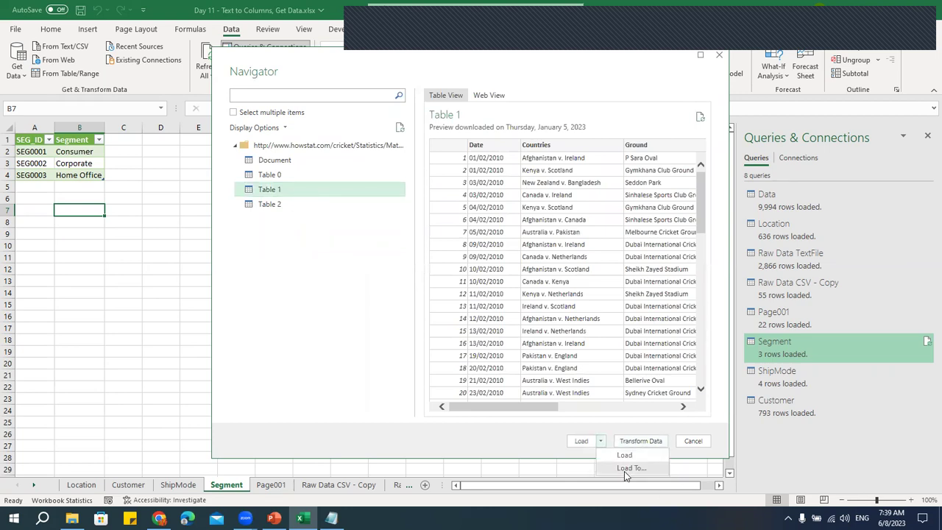
click(624, 469)
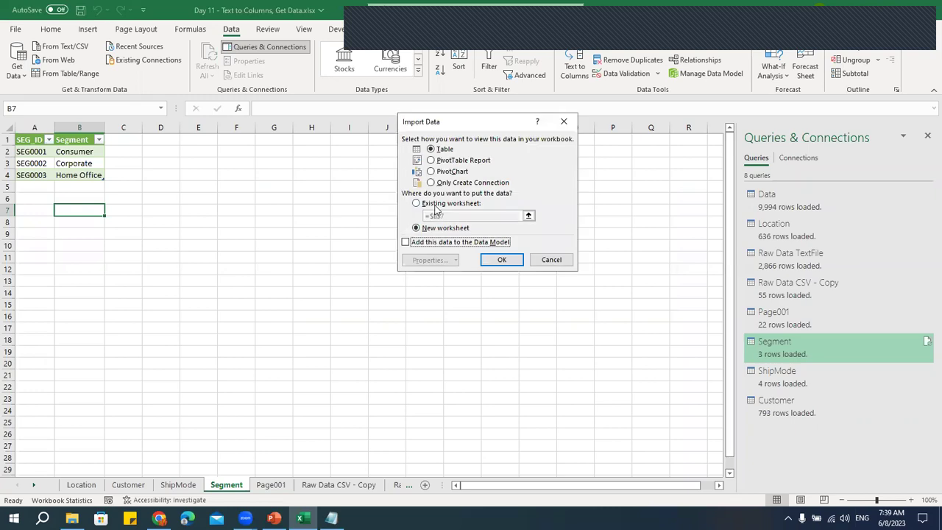
click(502, 259)
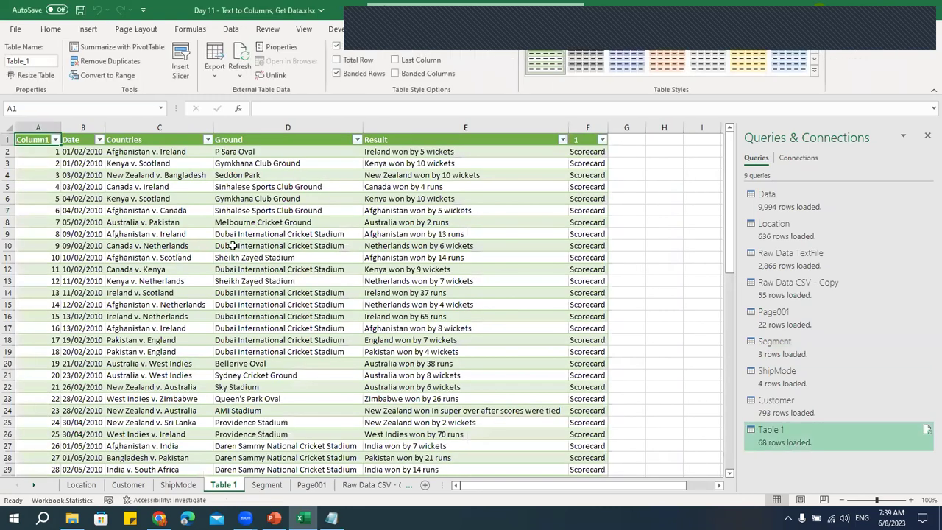
Examine the refresh options offered for the imported web table
click(232, 246)
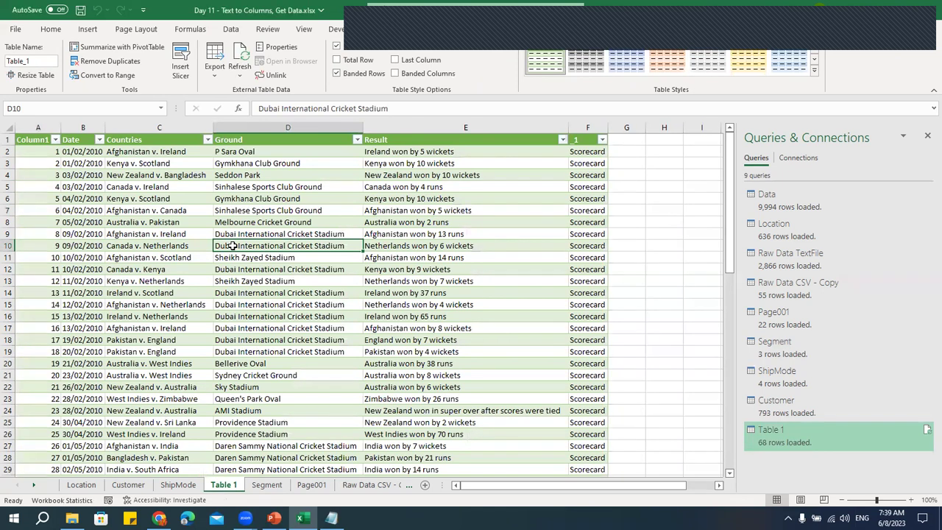
click(238, 75)
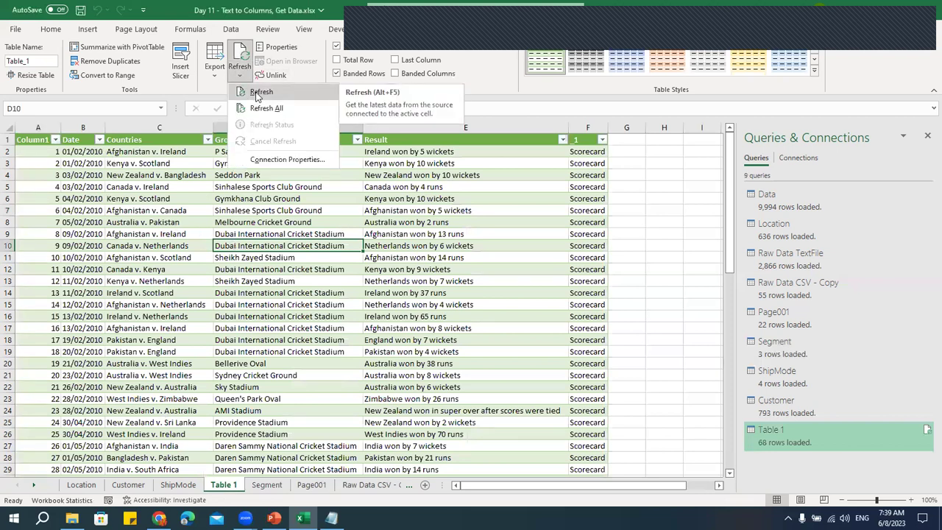
click(391, 287)
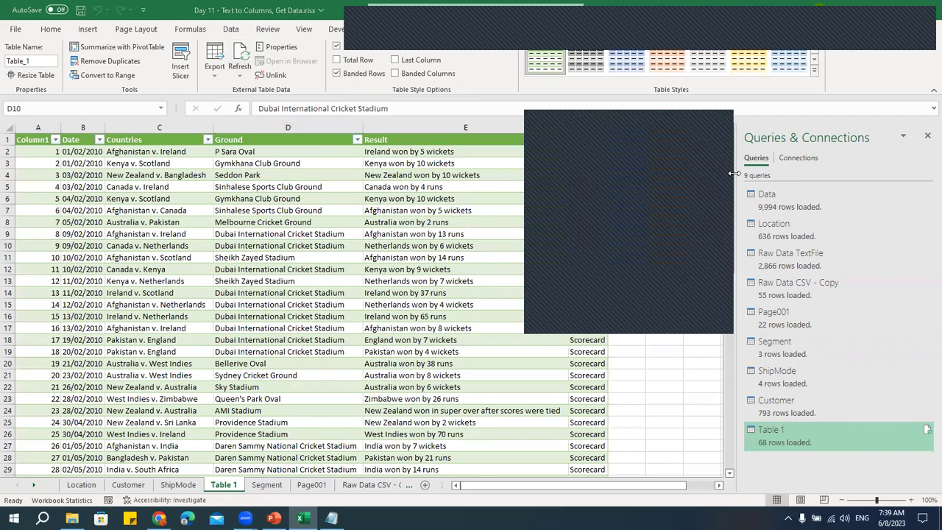
key(Up)
key(Up)
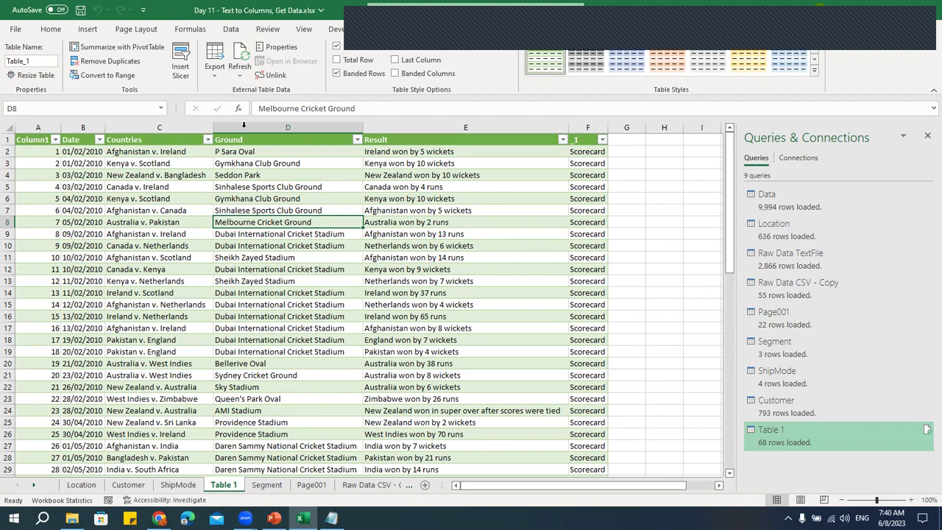
click(242, 77)
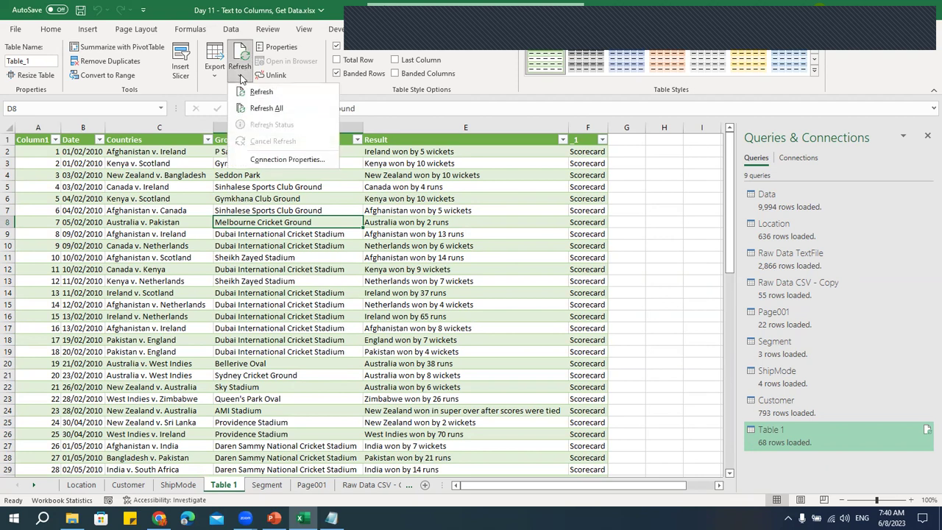
click(280, 316)
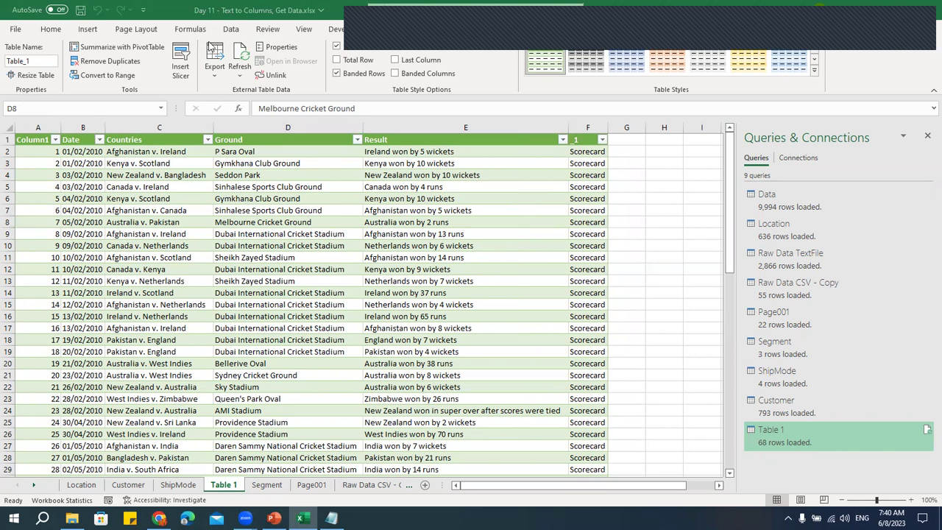
Start an import from a folder with Get Data
click(231, 29)
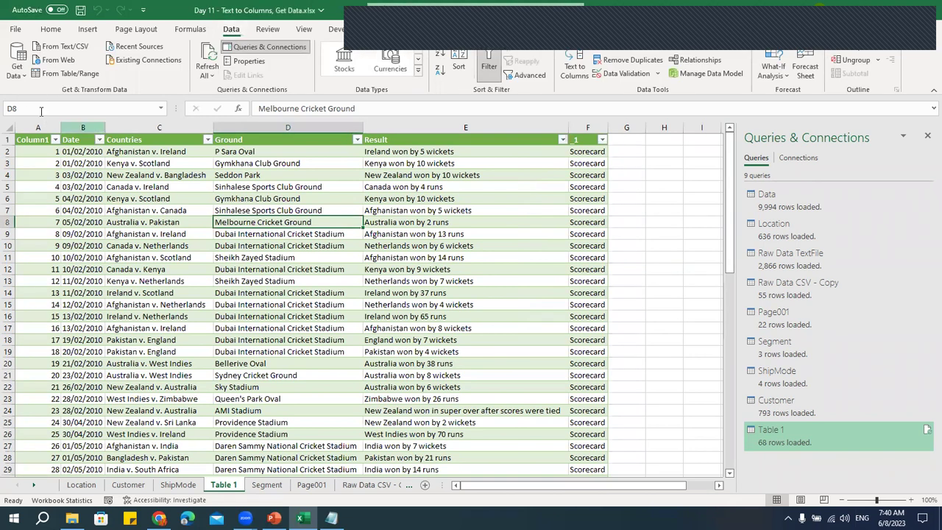
click(22, 79)
mouse_move(30, 96)
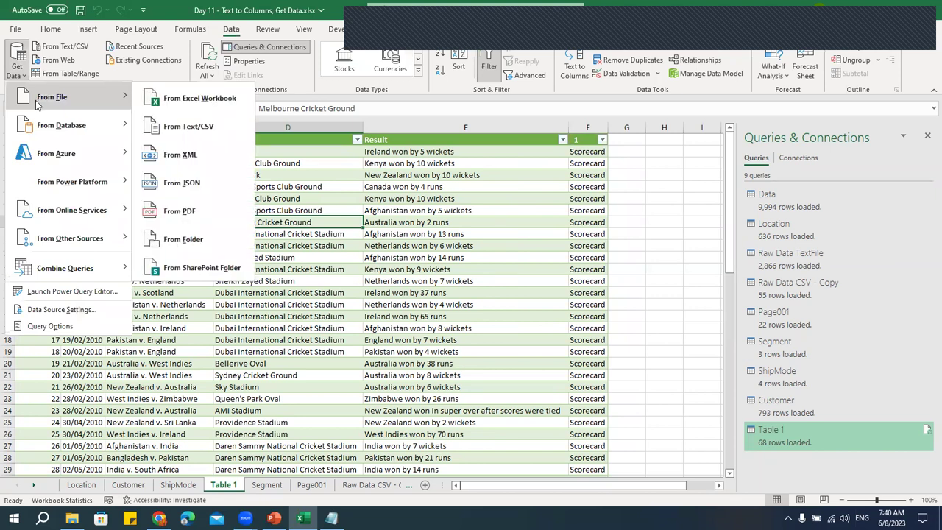
click(189, 245)
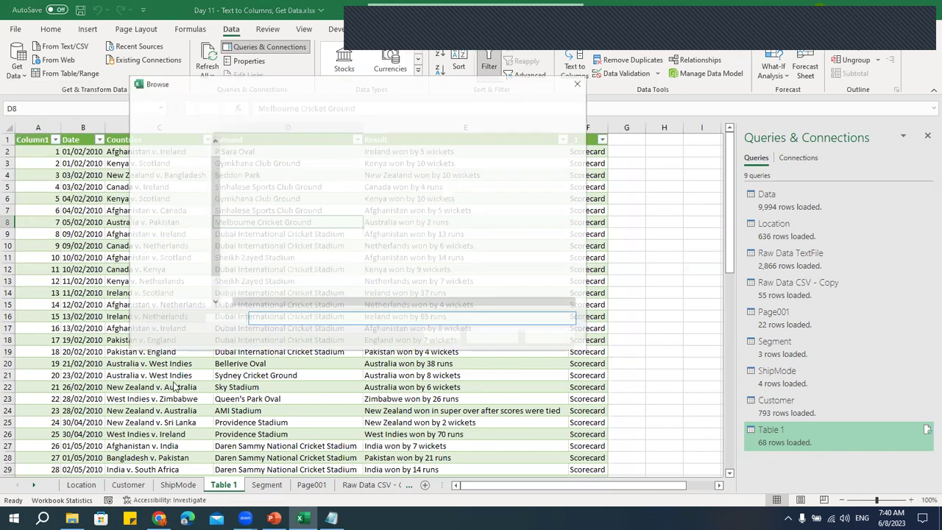
Switch to File Explorer, open the Raw Data folder and look over the workbooks it contains
key(alt+Tab)
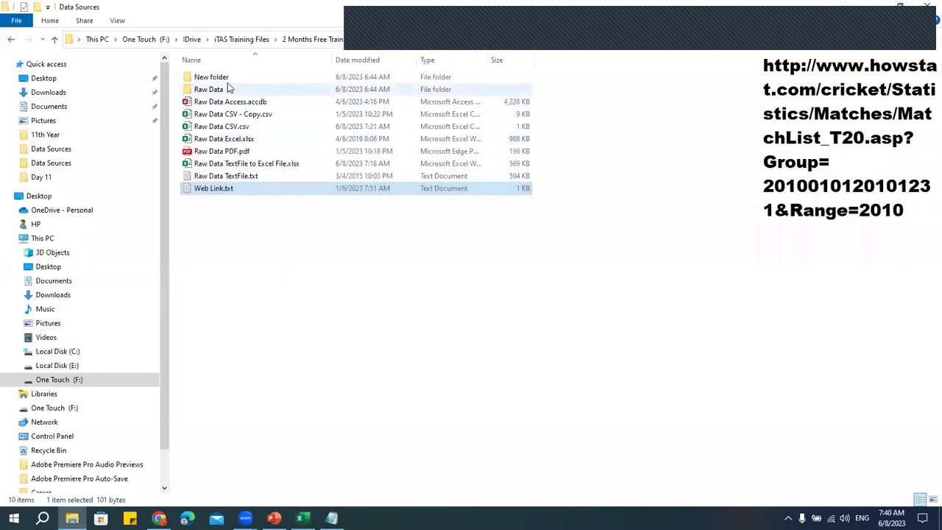
click(225, 85)
drag(353, 229, 311, 307)
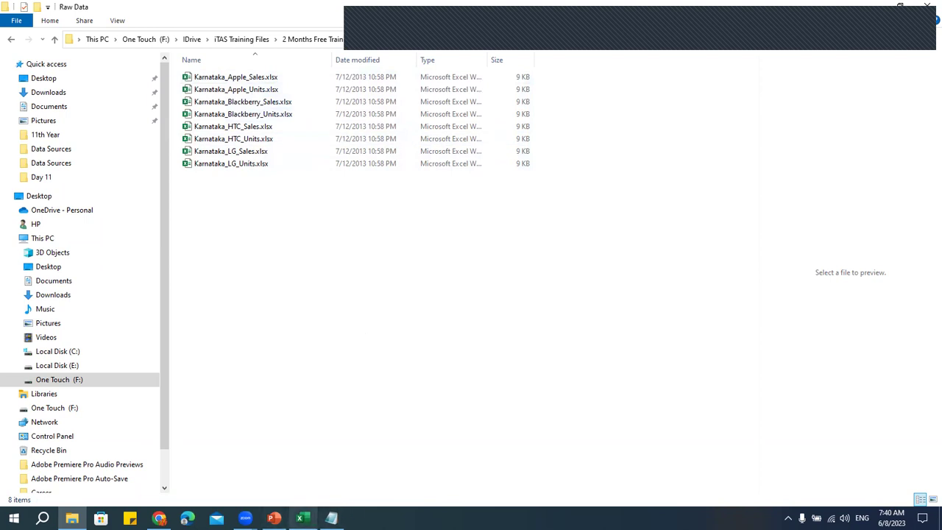
Return to Excel and choose the Raw Data folder inside Data Sources as the import source
mouse_move(300, 518)
click(309, 475)
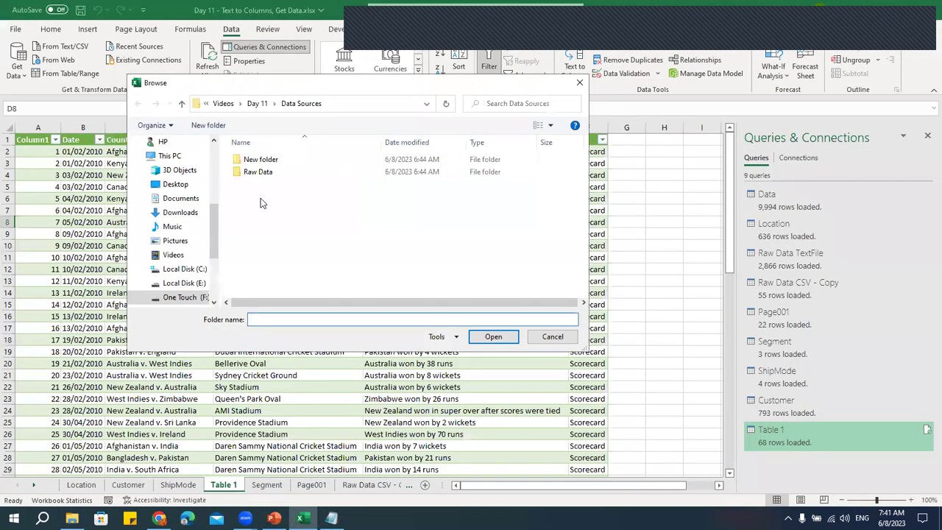
double_click(264, 172)
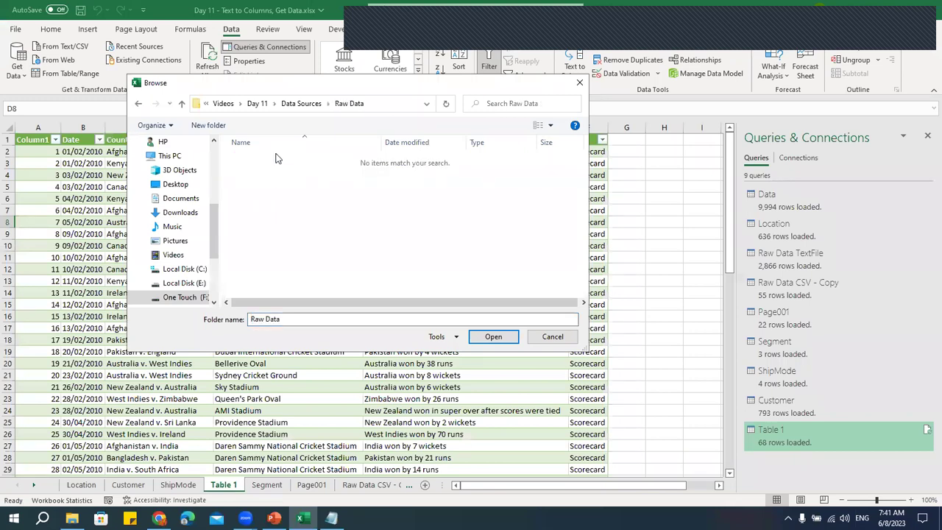
click(501, 340)
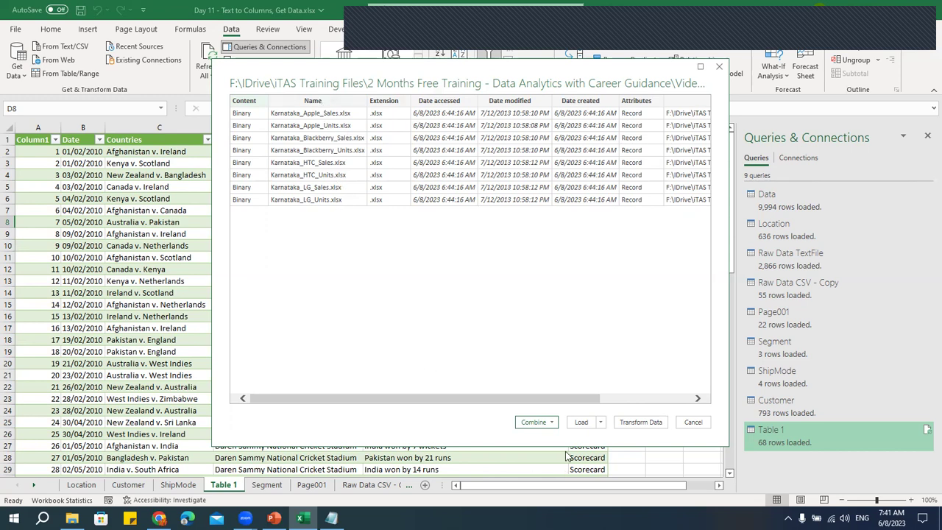
click(553, 422)
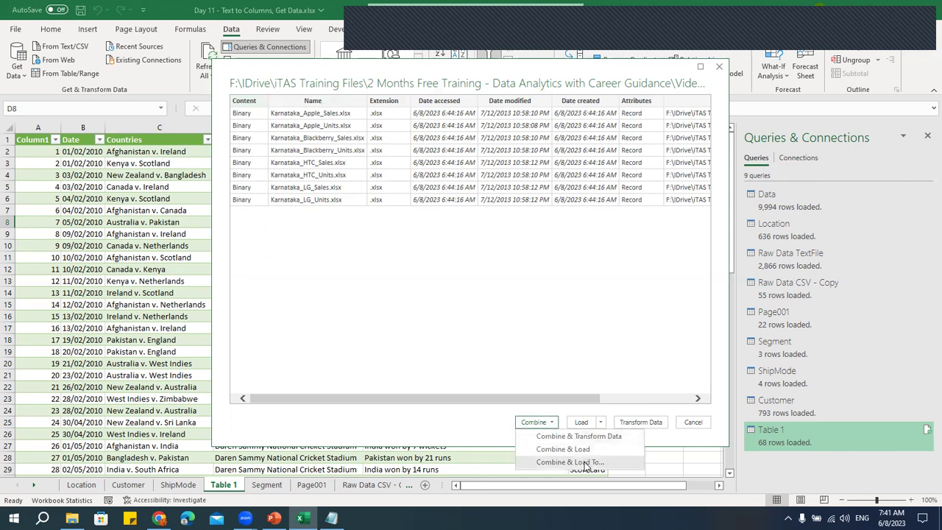
click(572, 331)
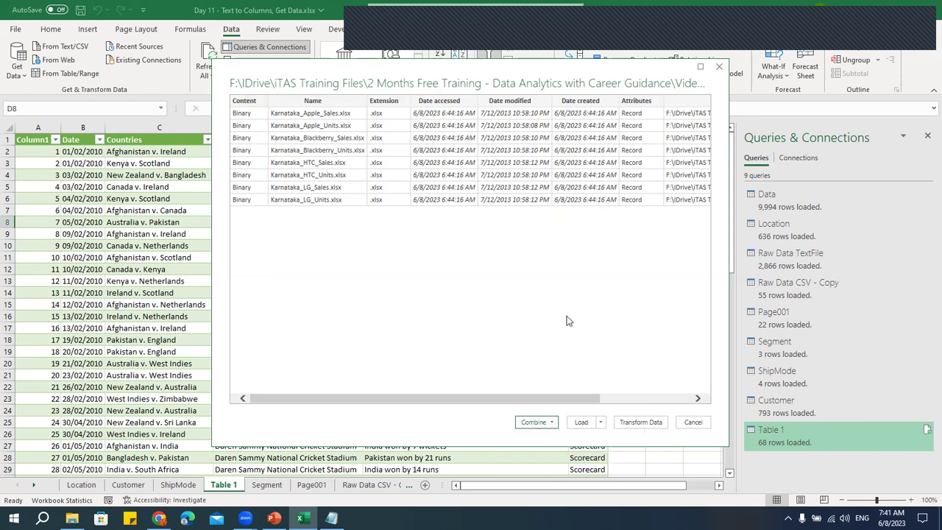
click(602, 423)
click(479, 297)
Combine the folder's files using Sheet1 with the first file as sample, and load them as a table in a new worksheet
click(553, 423)
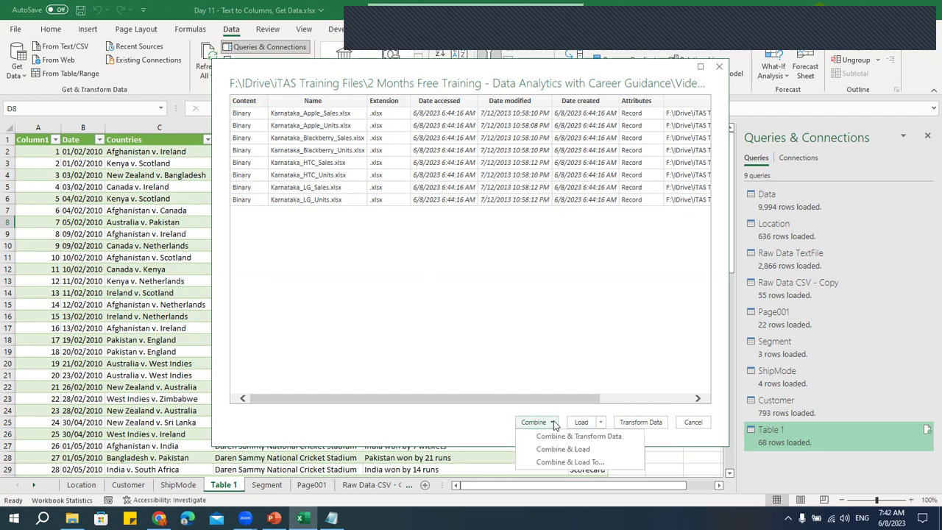
click(562, 462)
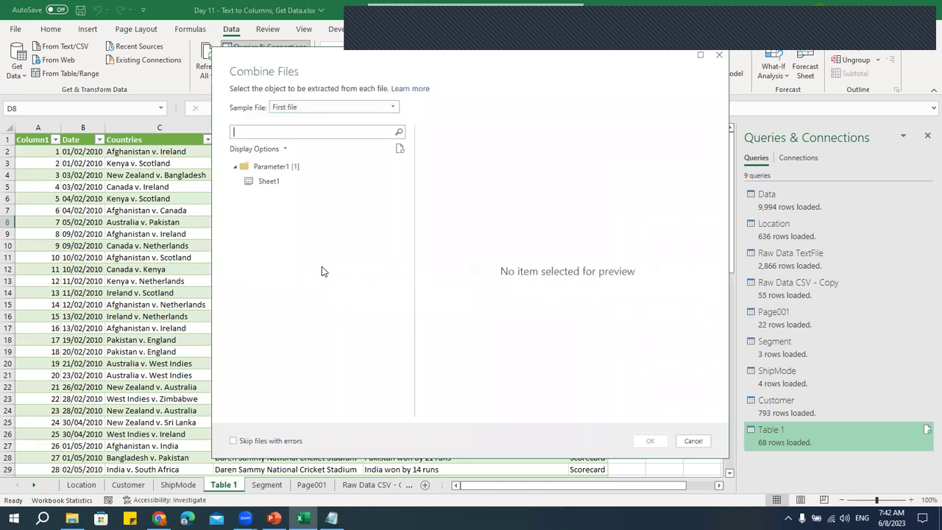
click(272, 182)
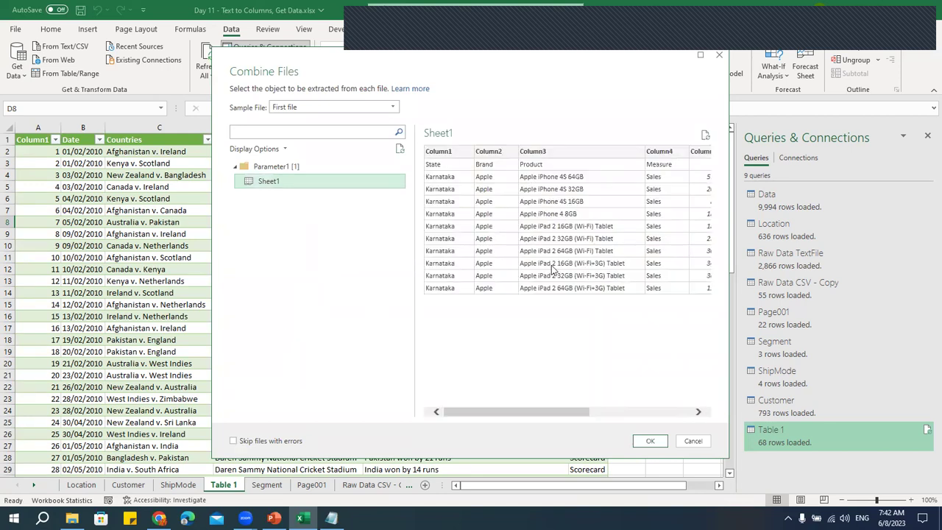
click(652, 440)
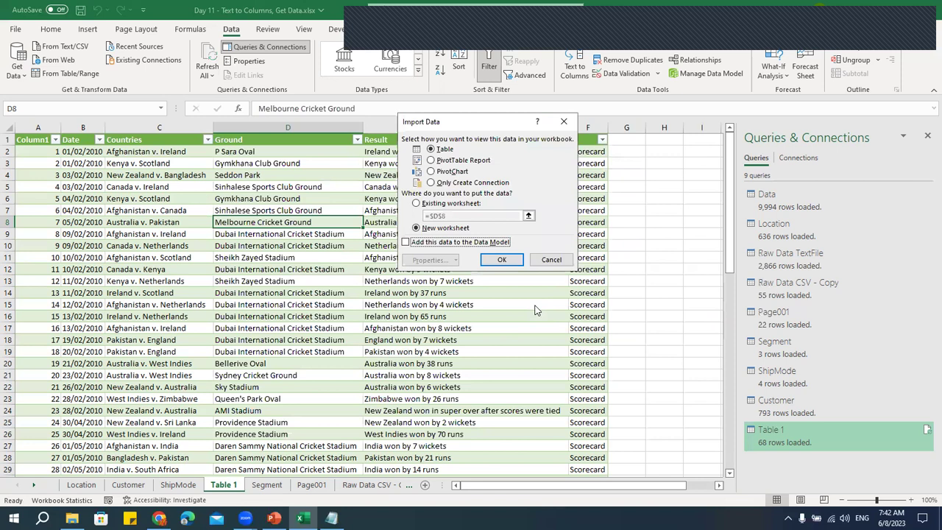
click(502, 260)
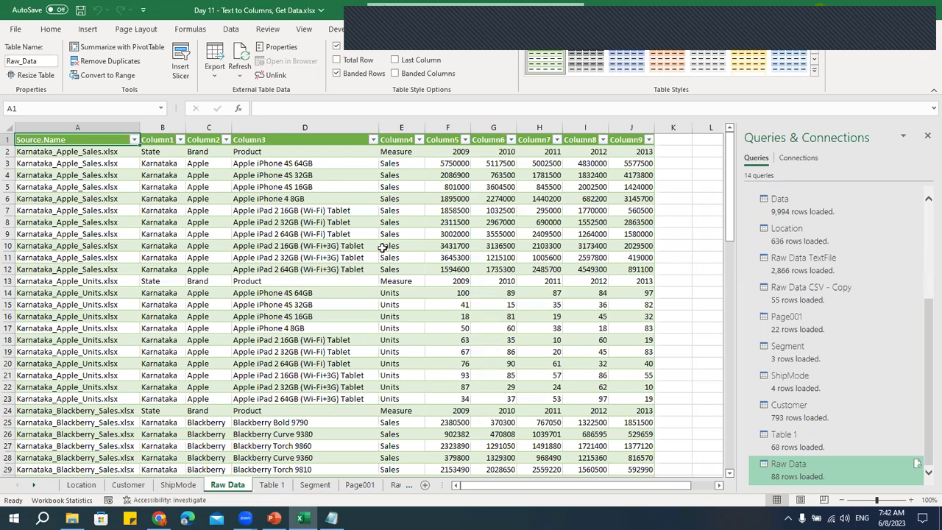
Select the product entries in Column3 of the combined Raw Data table, from row 2 through the last row
click(425, 152)
key(Left)
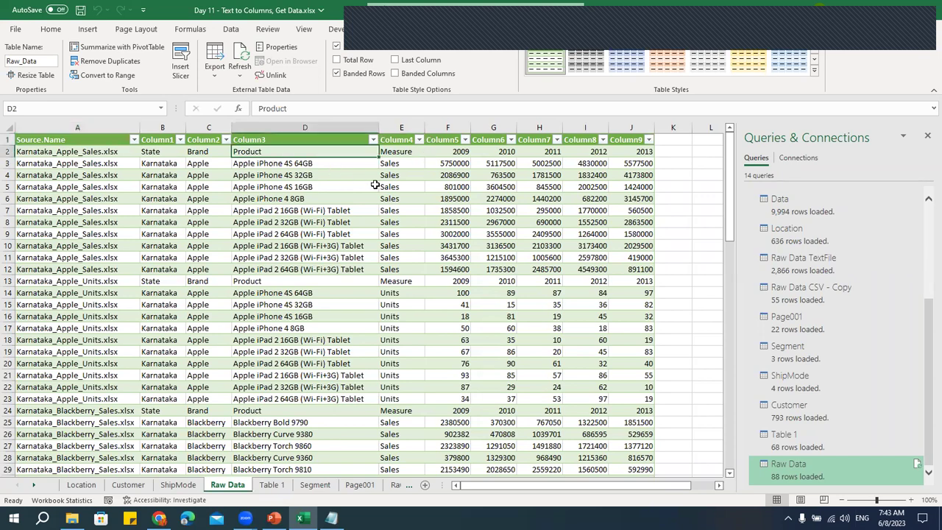
key(ctrl+shift+Down)
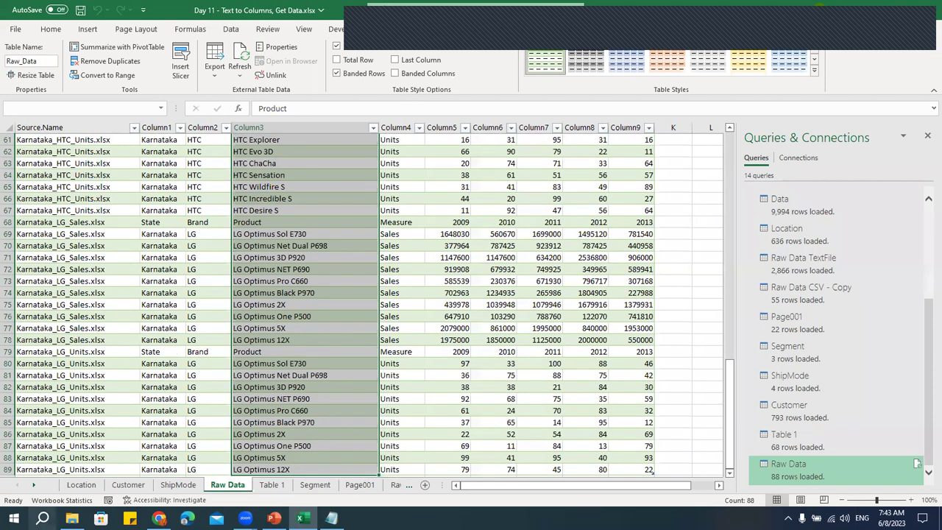
Switch to File Explorer and review the workbooks in the Raw Data folder that were combined
click(71, 518)
drag(352, 235, 173, 67)
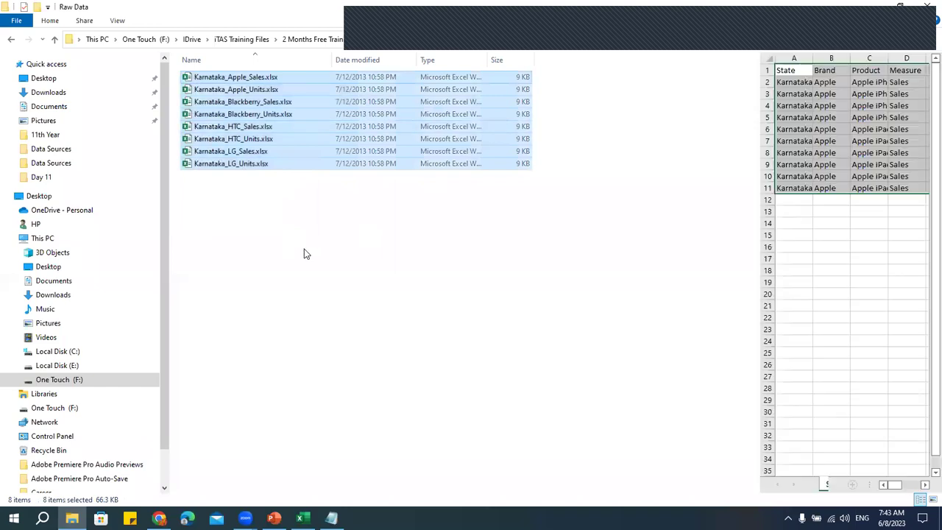
click(310, 284)
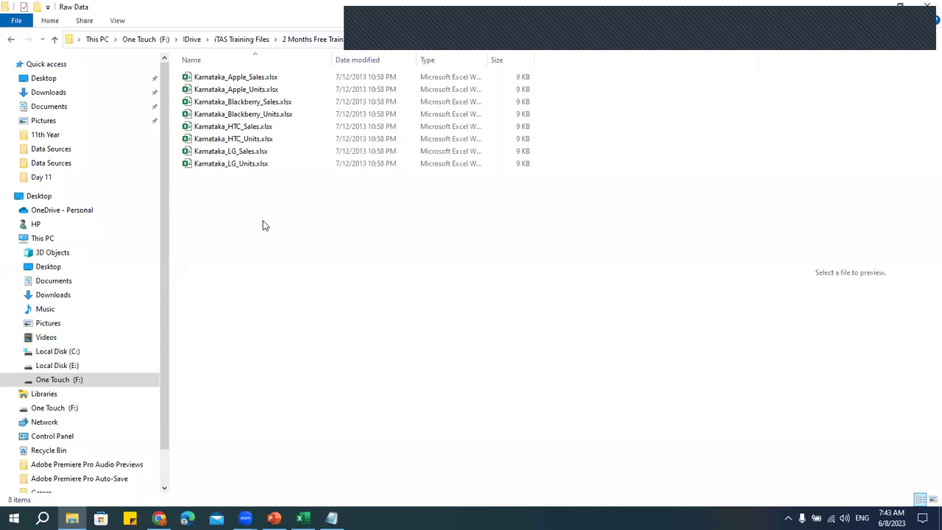
Go back to the Data Sources folder, open New folder and select all of its workbooks
click(573, 41)
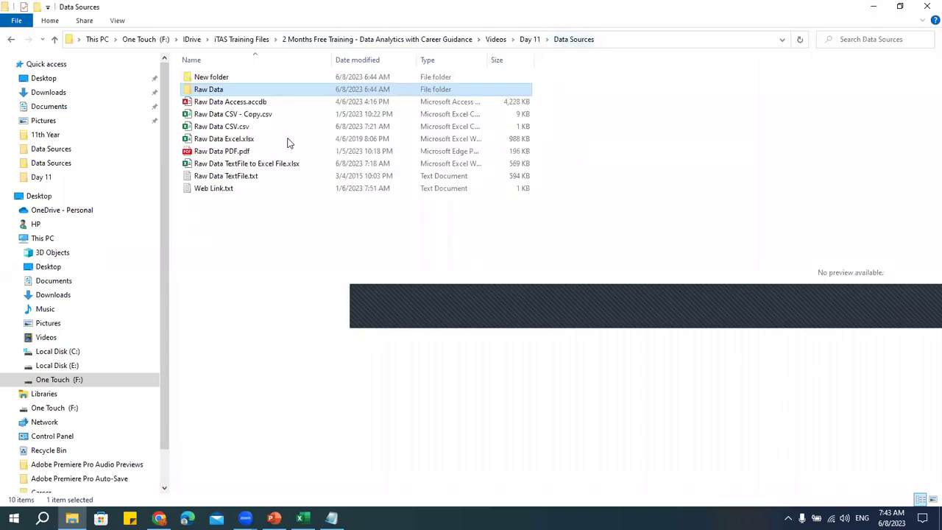
click(239, 78)
double_click(239, 78)
drag(363, 225, 172, 68)
drag(251, 313, 233, 253)
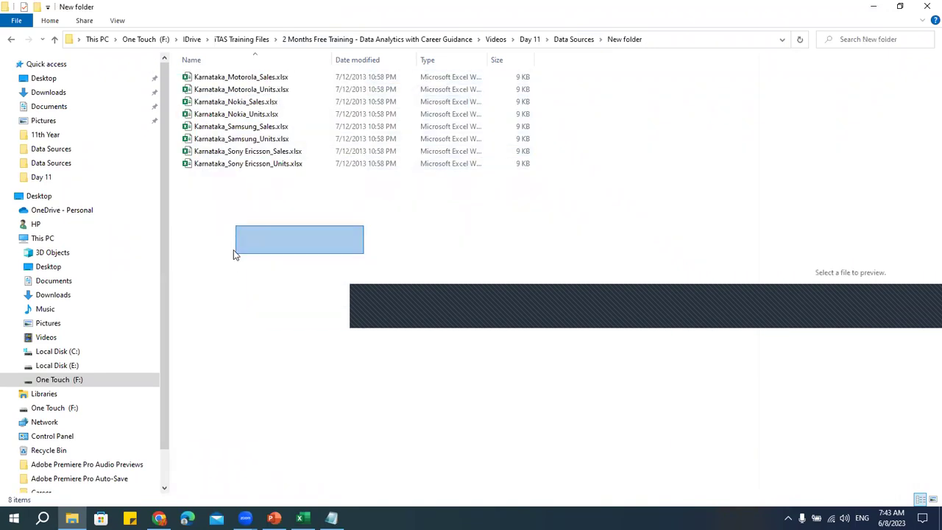
key(ctrl+a)
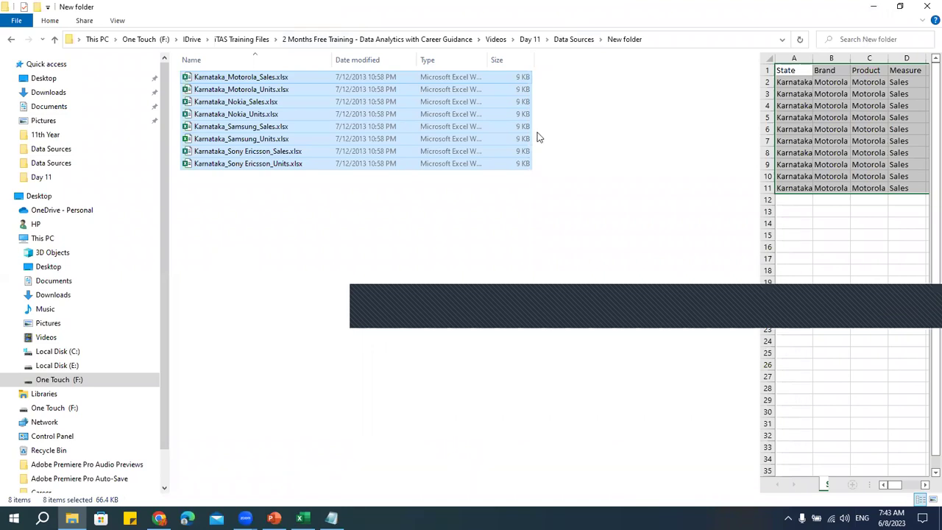
Paste the workbooks from New folder into the Raw Data folder inside Data Sources
click(570, 41)
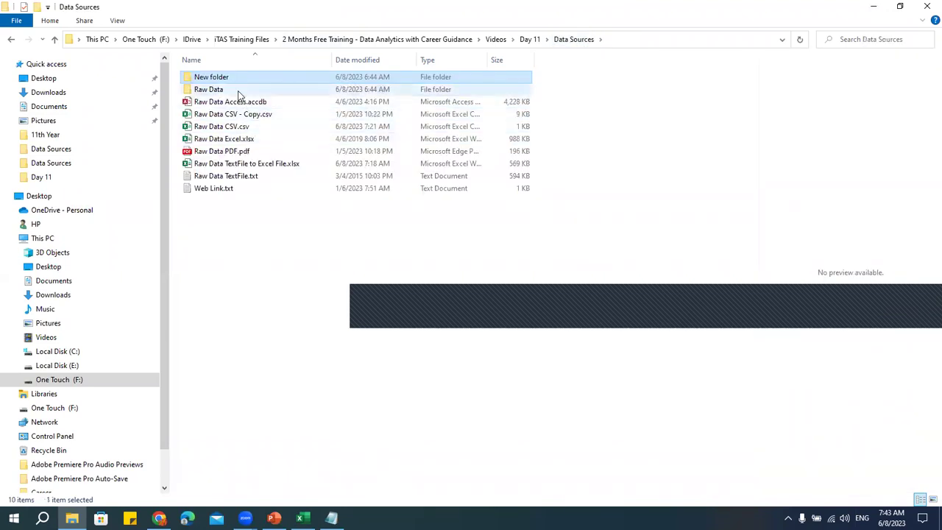
double_click(238, 91)
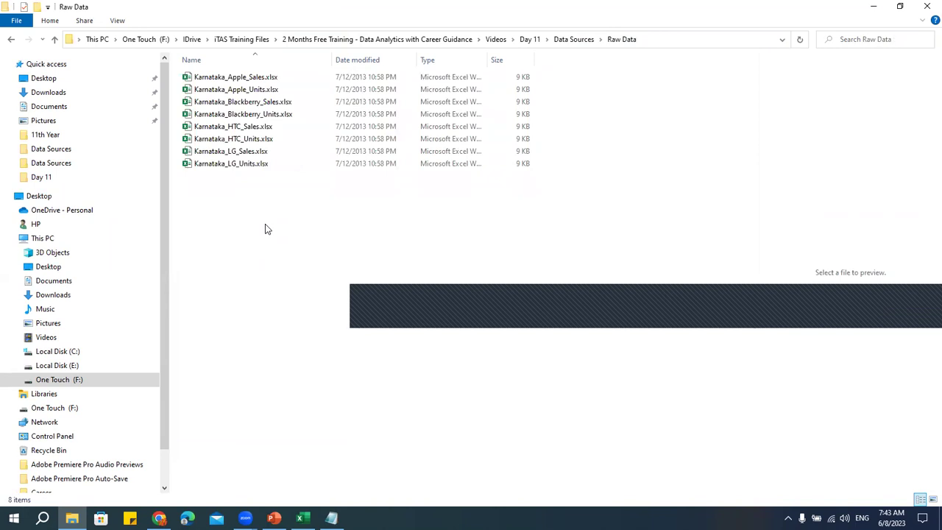
key(ctrl+v)
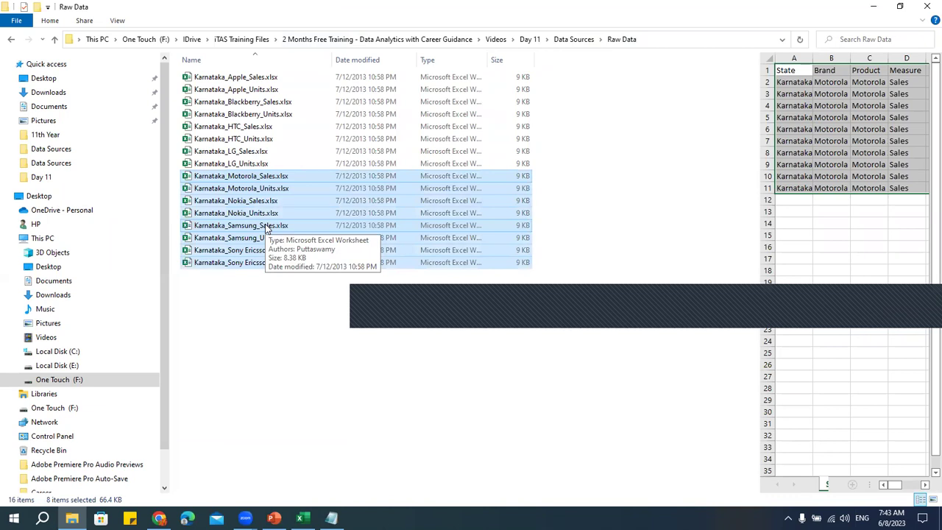
click(258, 325)
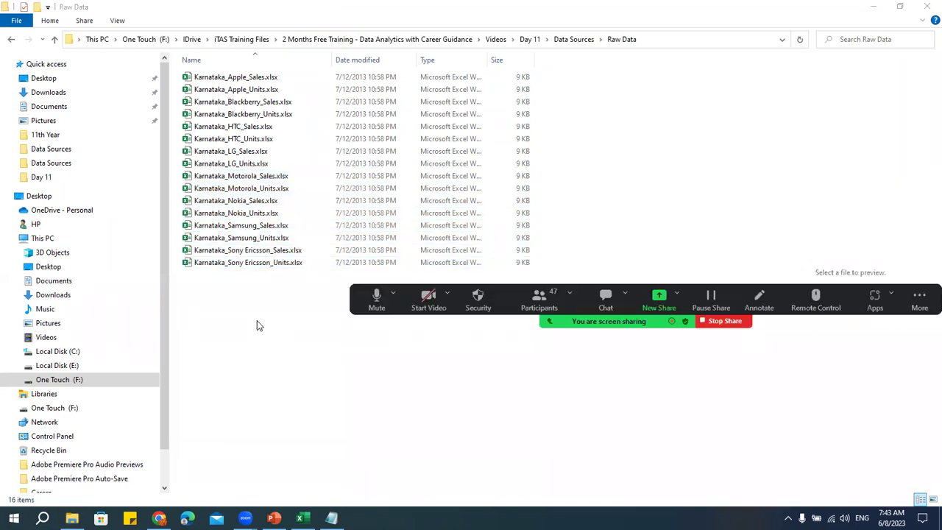
Switch to the Excel workbook and refresh the combined Raw Data table from its source folder
click(300, 518)
click(271, 257)
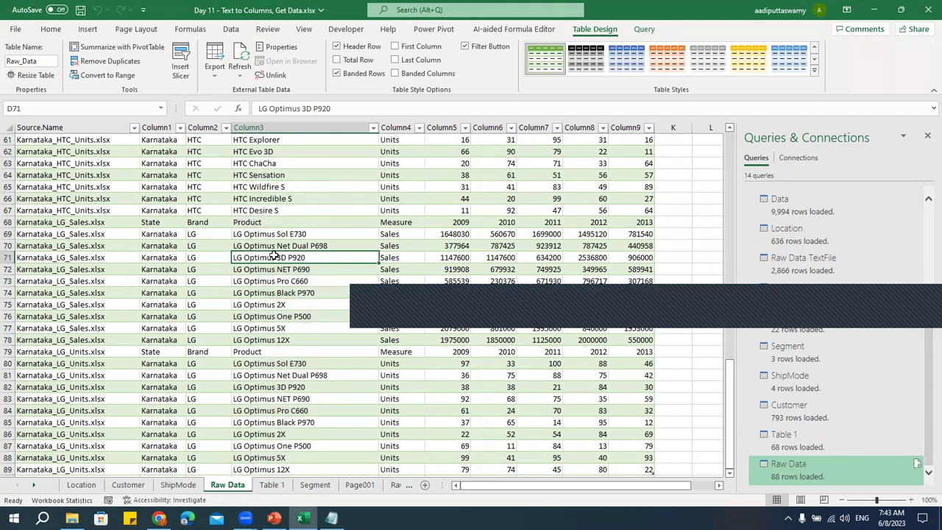
click(239, 76)
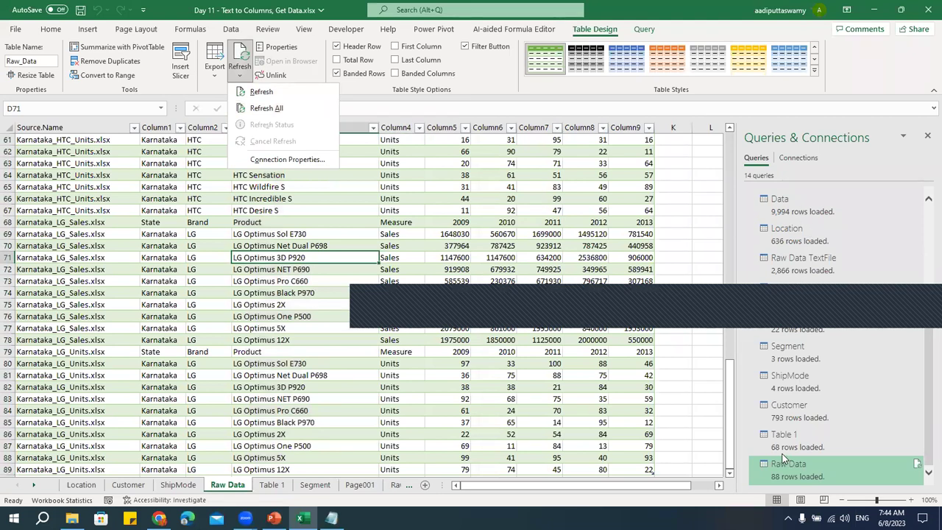
click(288, 210)
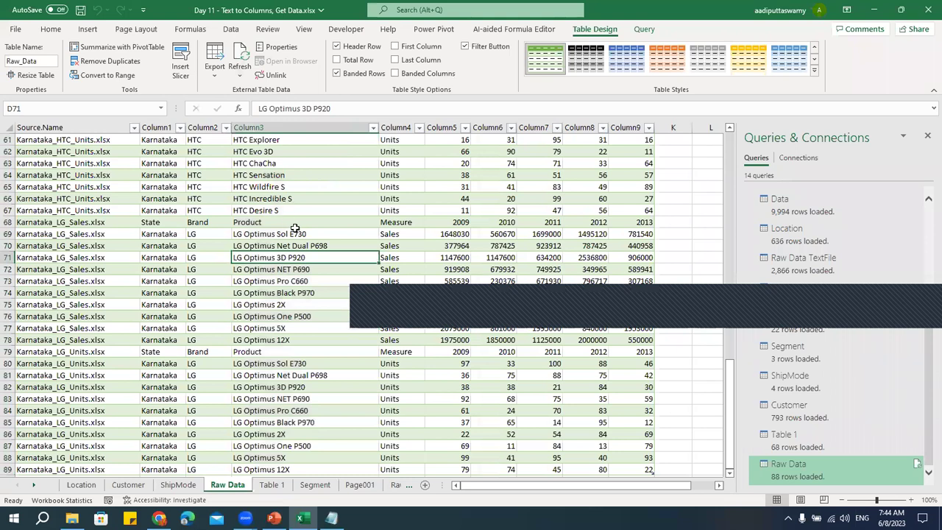
click(257, 184)
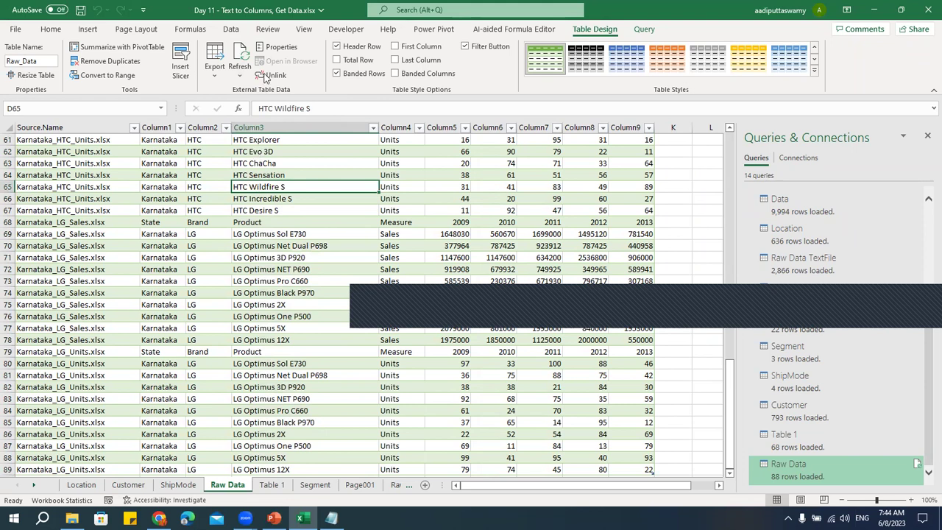
click(241, 77)
click(261, 92)
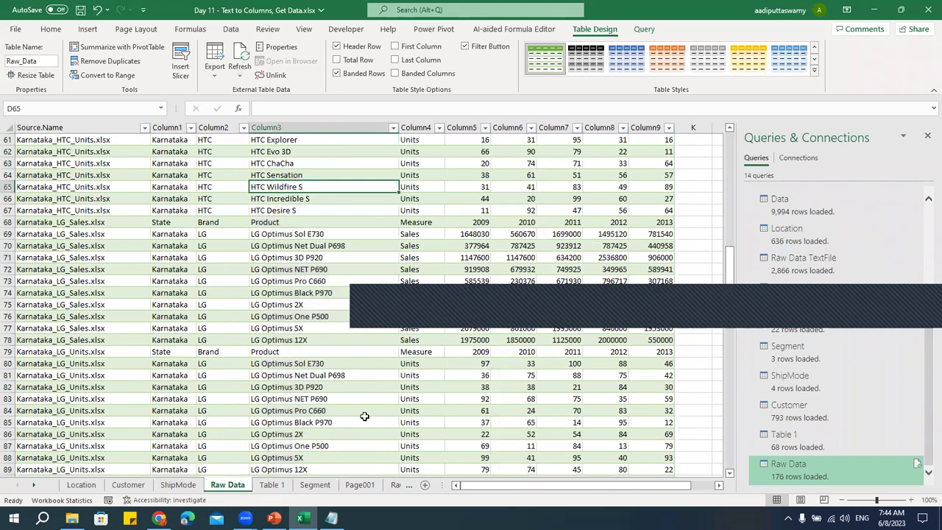
Check the refreshed table's row count by selecting Column3 from row 2 to the last row, and return to its header
click(327, 221)
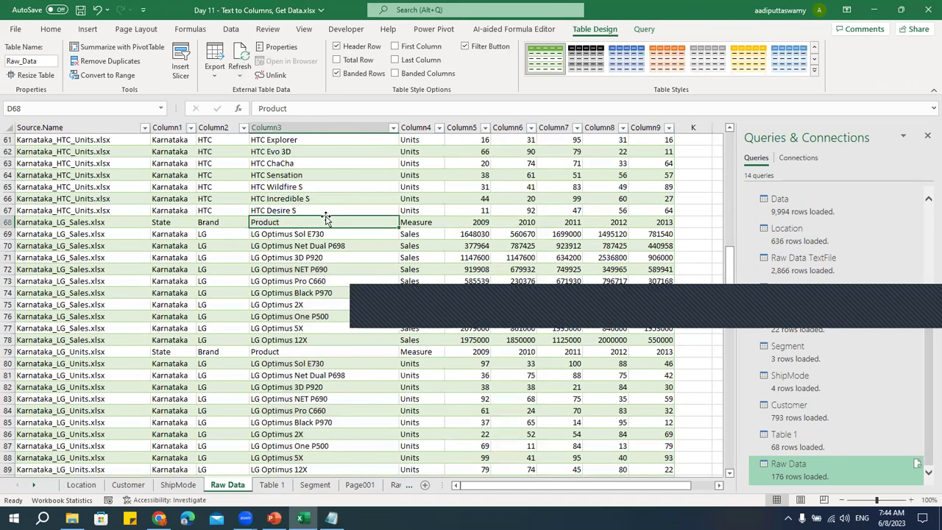
scroll(326, 216, up, 13)
key(Down)
key(ctrl+shift+Down)
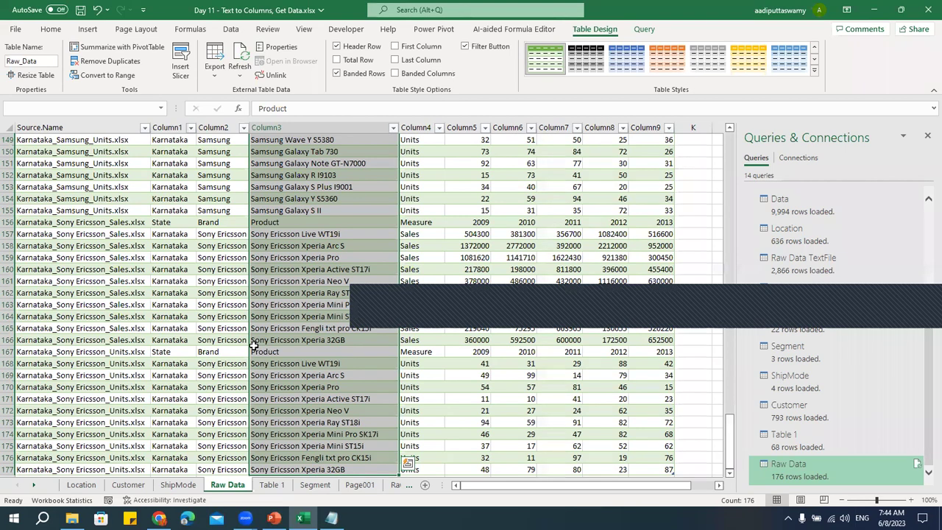
key(ctrl+Up)
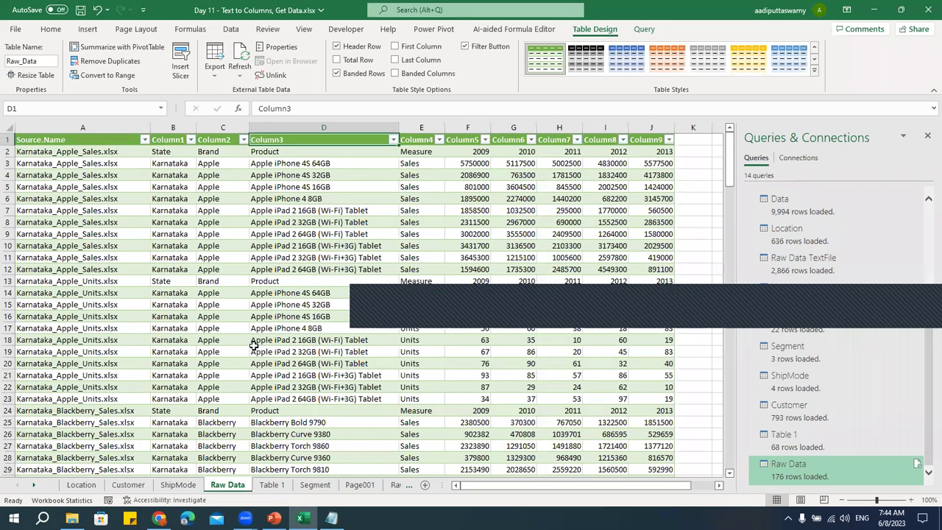
Review the workbook's list of queries and open the properties of the Data query
click(318, 189)
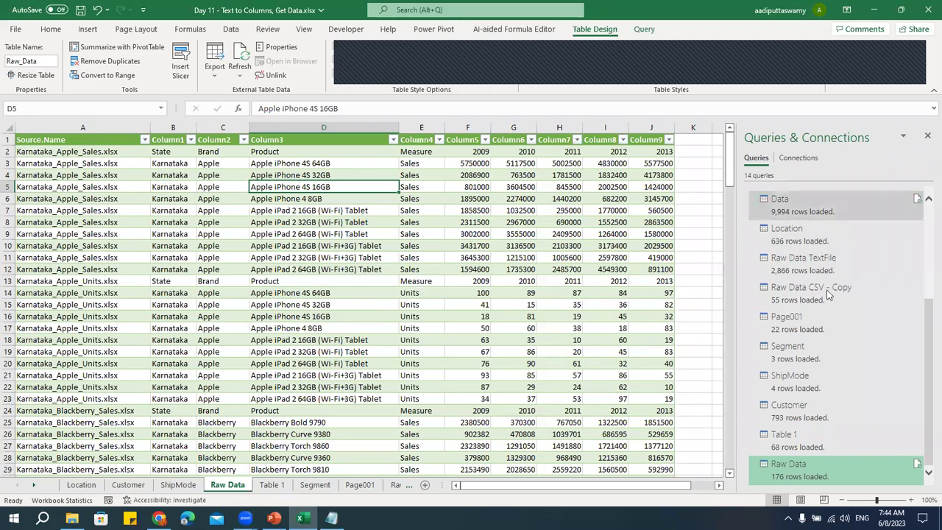
scroll(839, 380, up, 3)
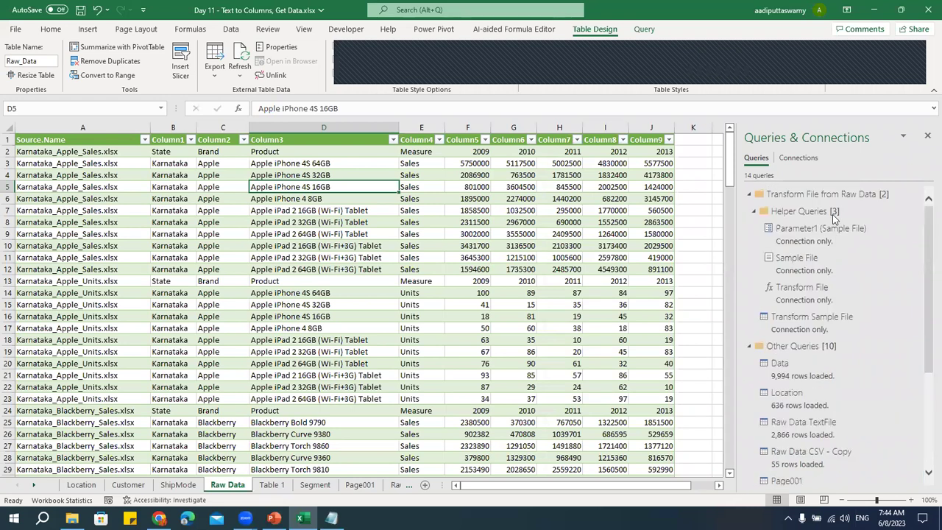
scroll(834, 389, down, 5)
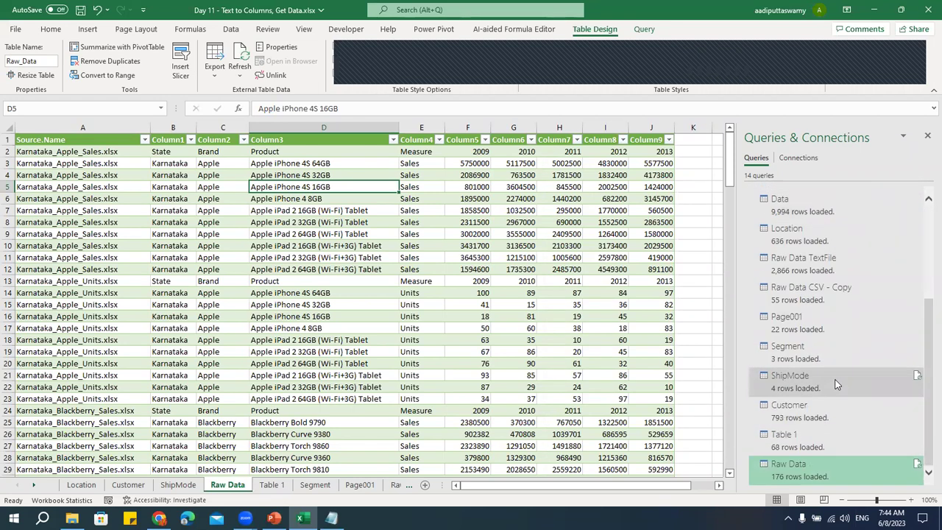
mouse_move(836, 383)
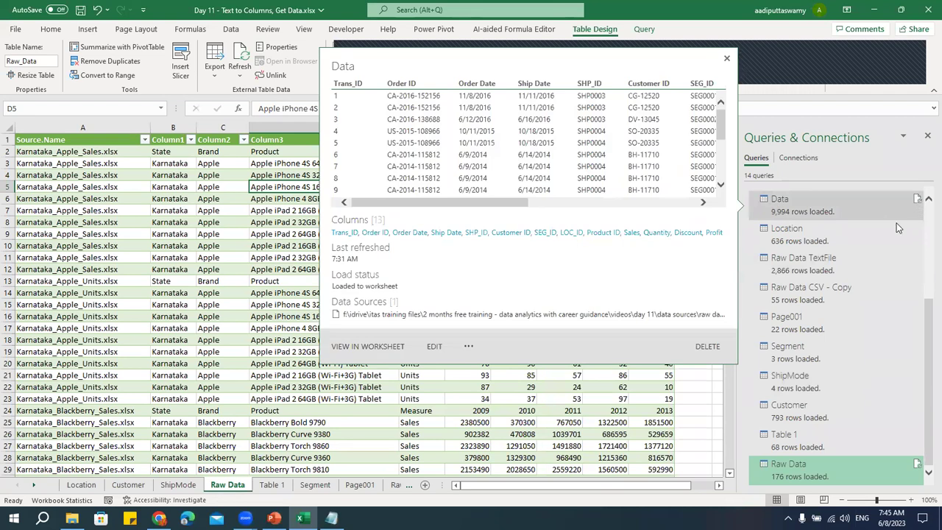
mouse_move(918, 205)
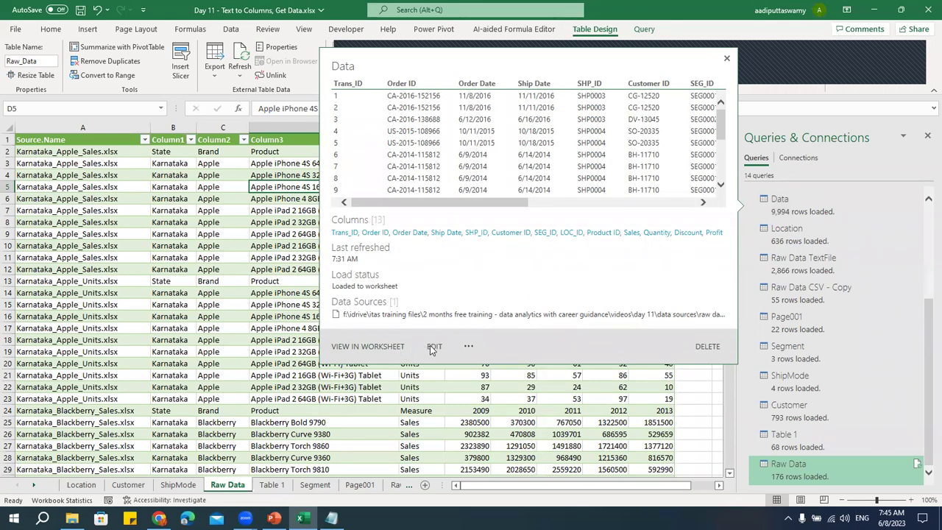
click(468, 347)
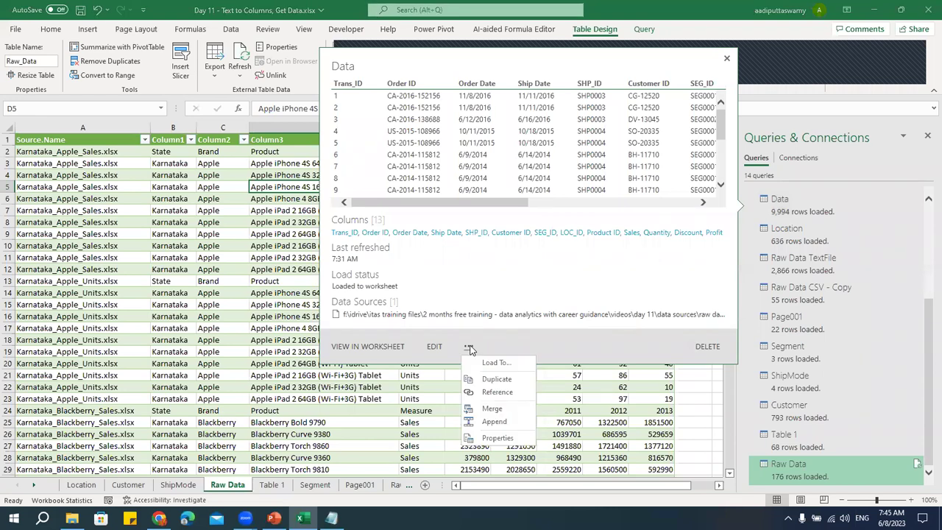
click(498, 438)
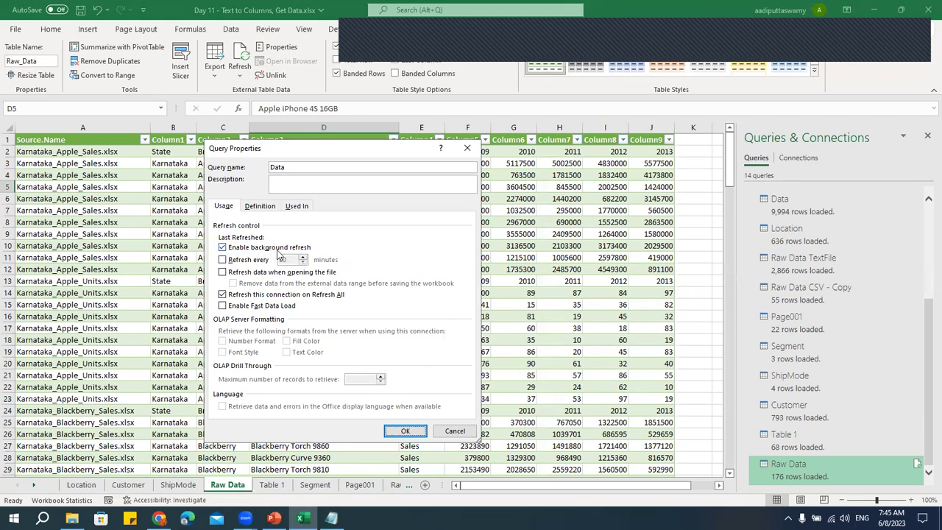
Set the Data query to refresh every 60 minutes and whenever the file is opened
click(223, 260)
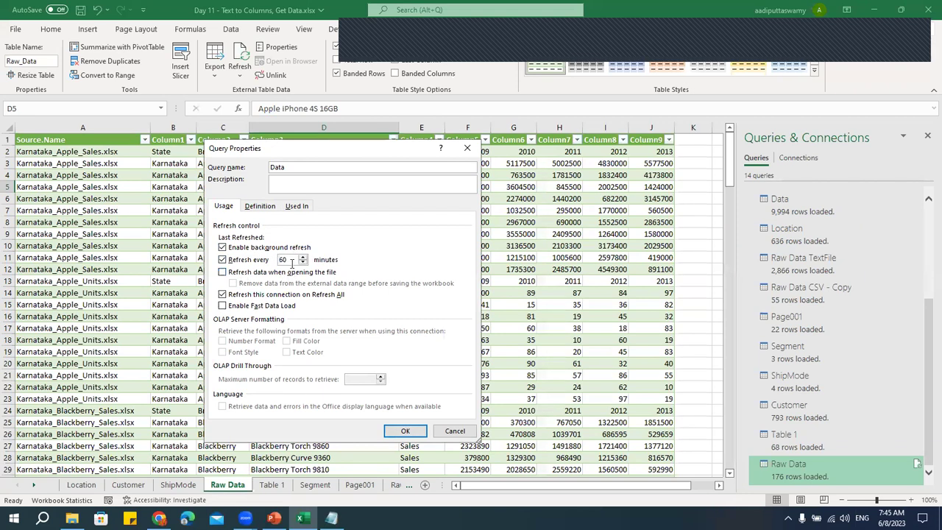
click(290, 259)
drag(290, 259, 271, 260)
click(223, 273)
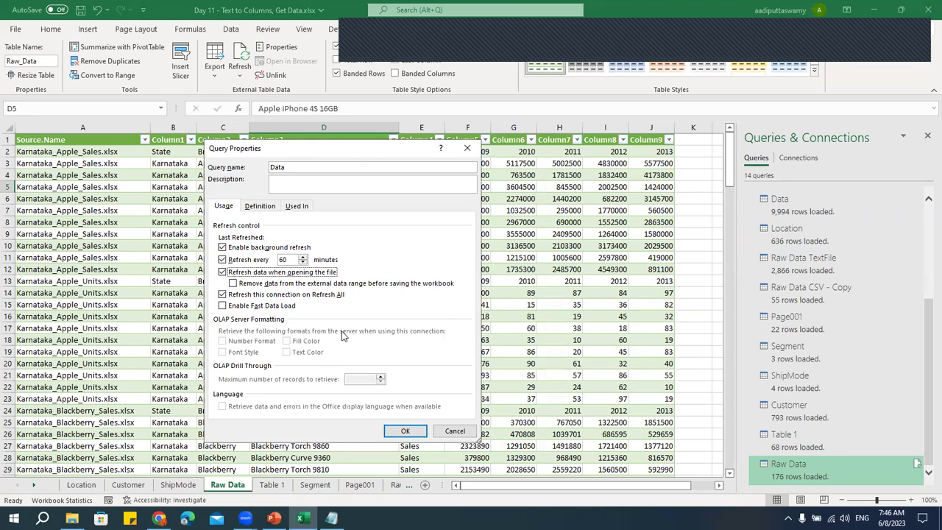
click(405, 431)
click(422, 235)
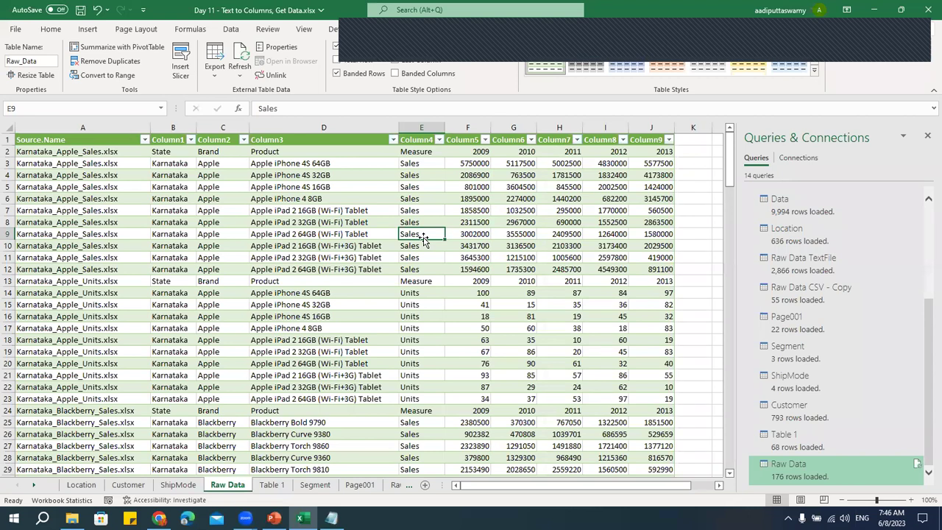
Start importing from an Excel workbook and open Raw Data TextFile to Excel File.xlsx from the Data Sources folder
click(231, 29)
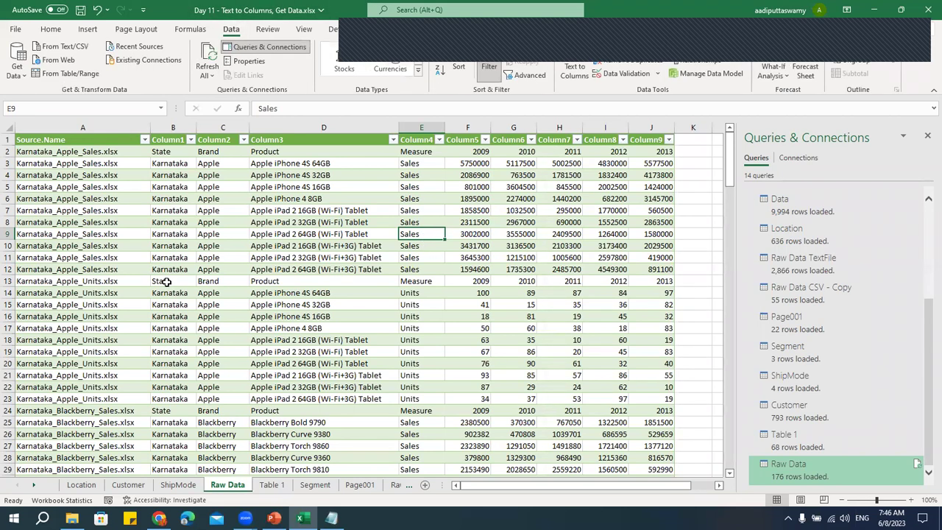
click(325, 224)
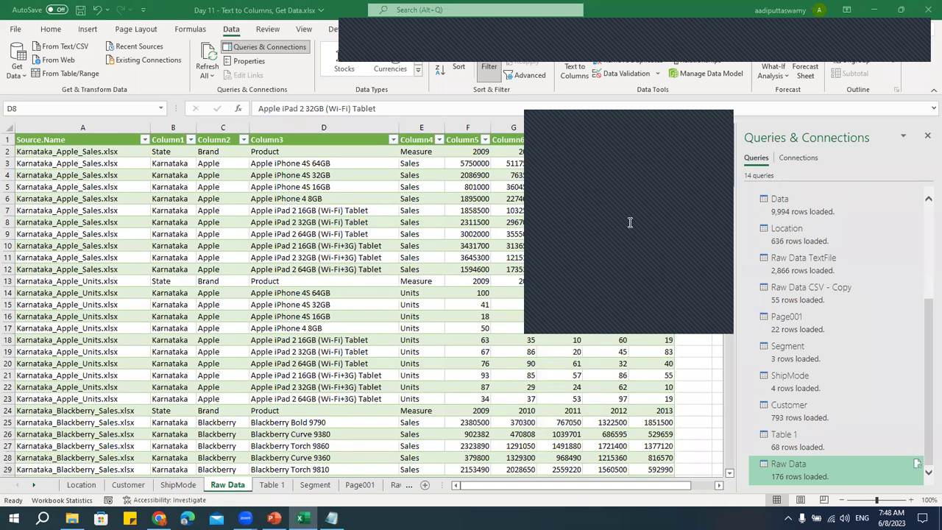
click(254, 222)
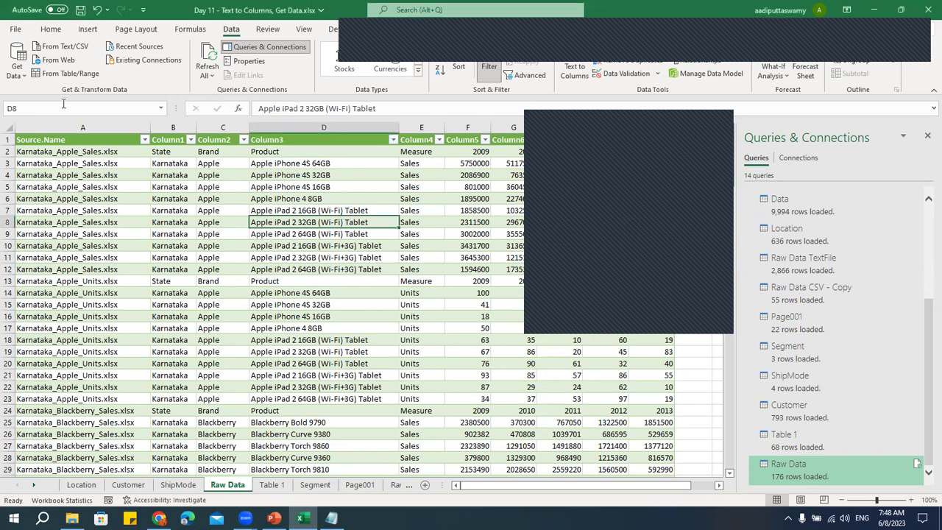
click(16, 71)
mouse_move(58, 97)
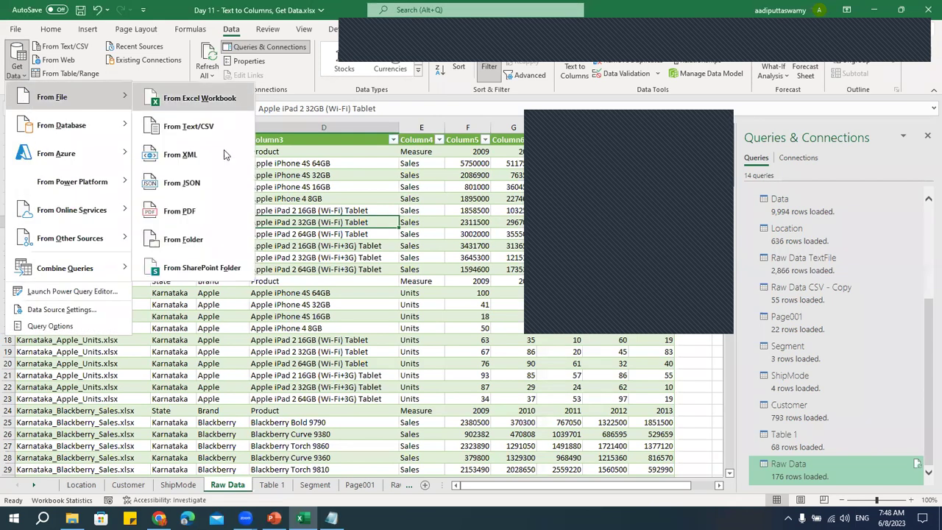
click(283, 293)
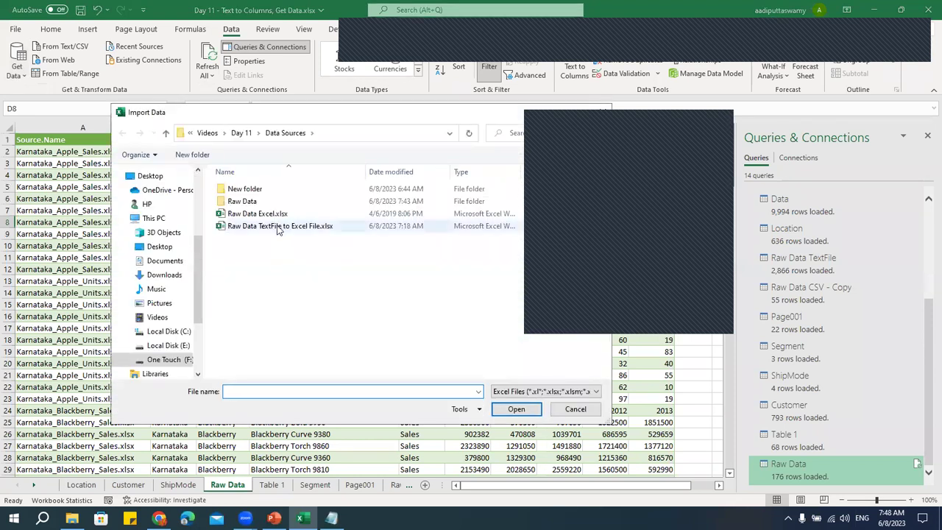
click(277, 214)
click(290, 229)
click(516, 410)
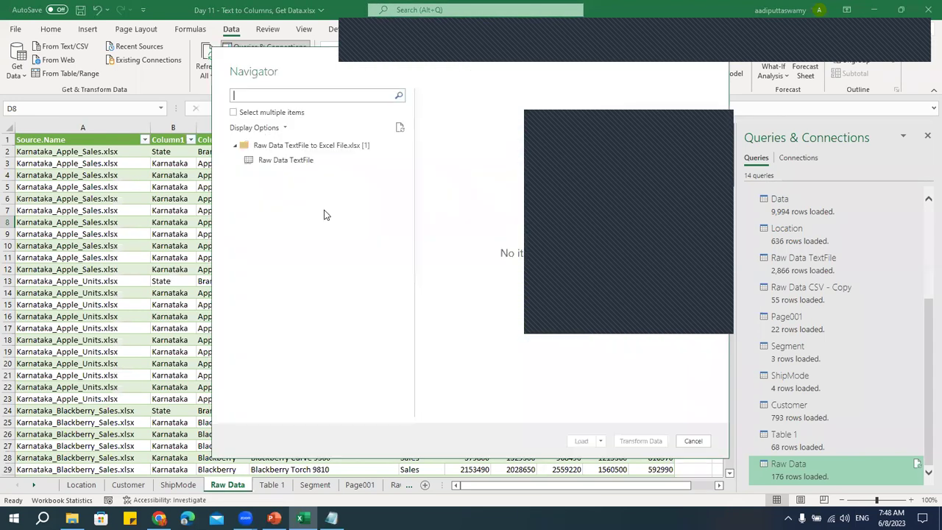
Load the Raw Data TextFile sheet as a connection only and add it to the Data Model
click(304, 162)
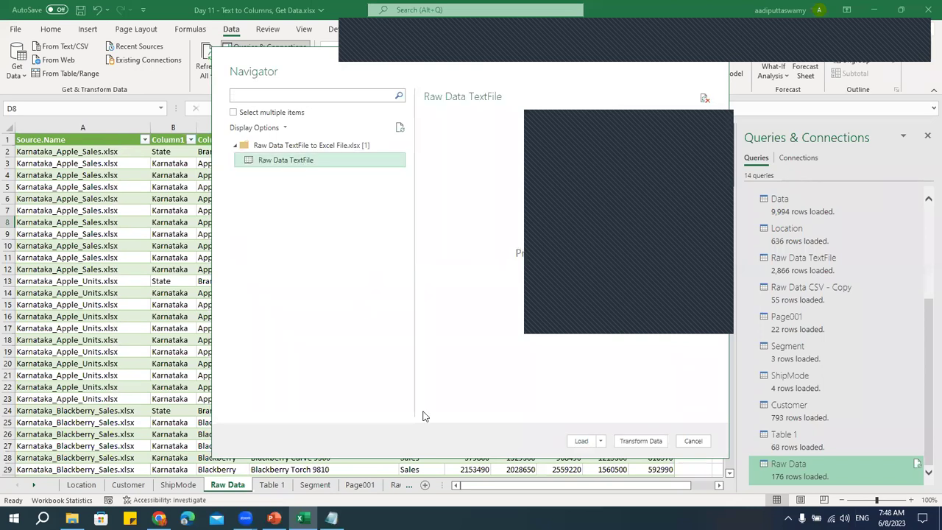
click(602, 444)
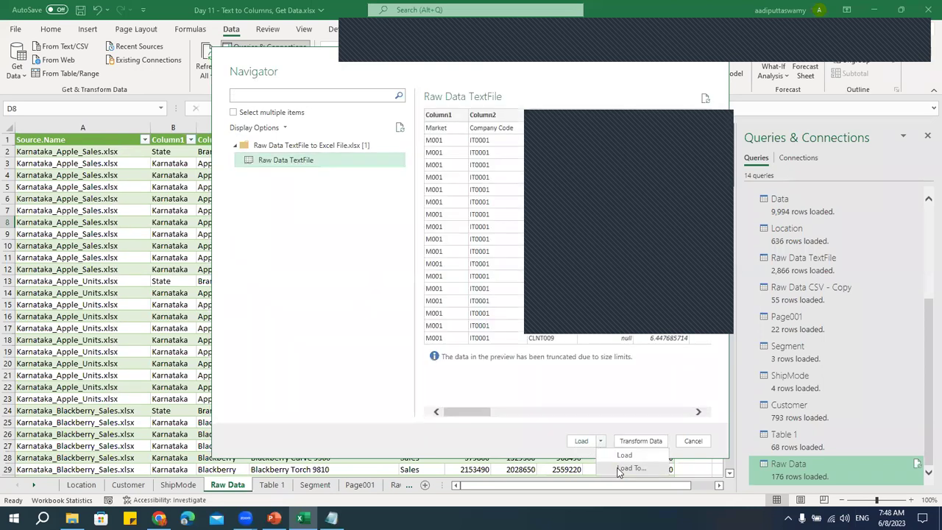
click(622, 455)
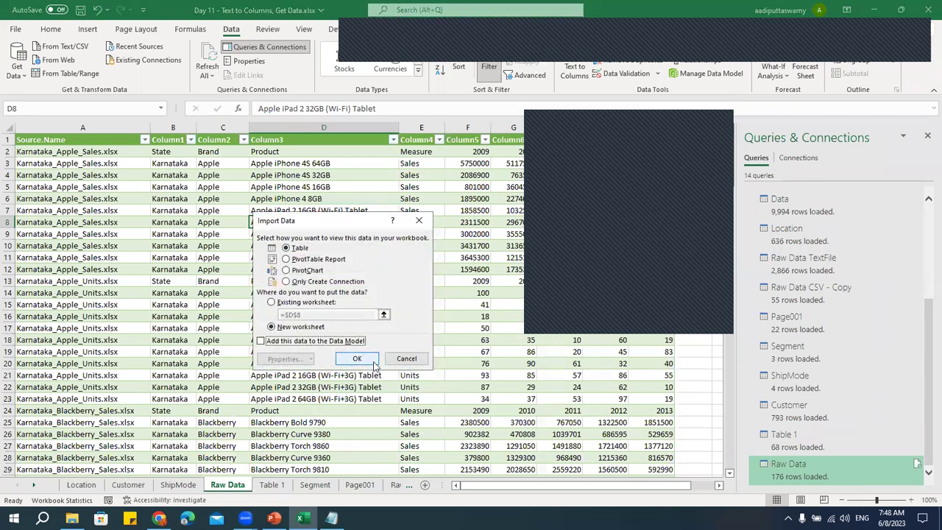
drag(312, 220, 240, 92)
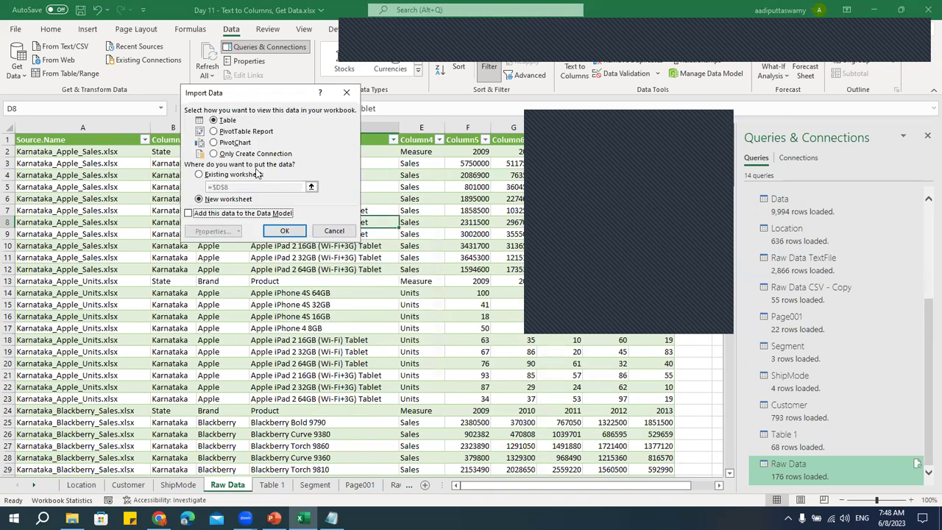
click(234, 154)
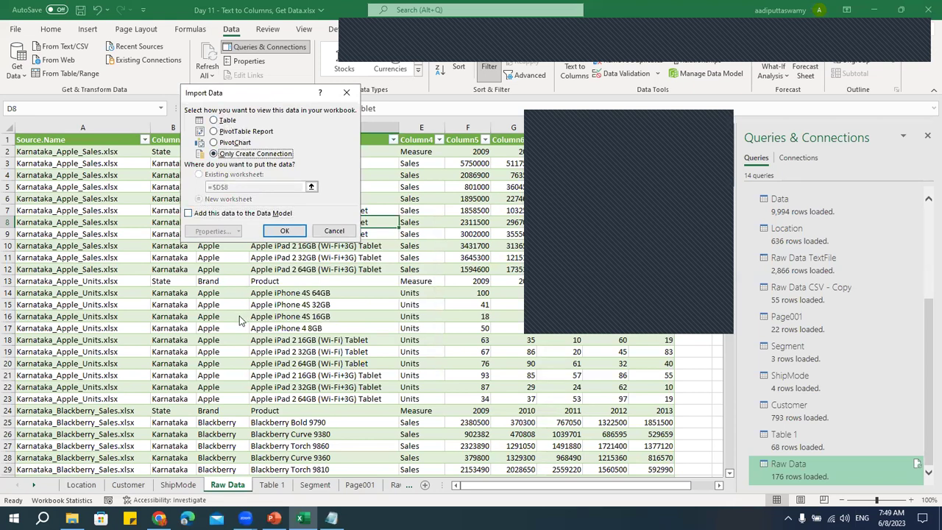
click(190, 213)
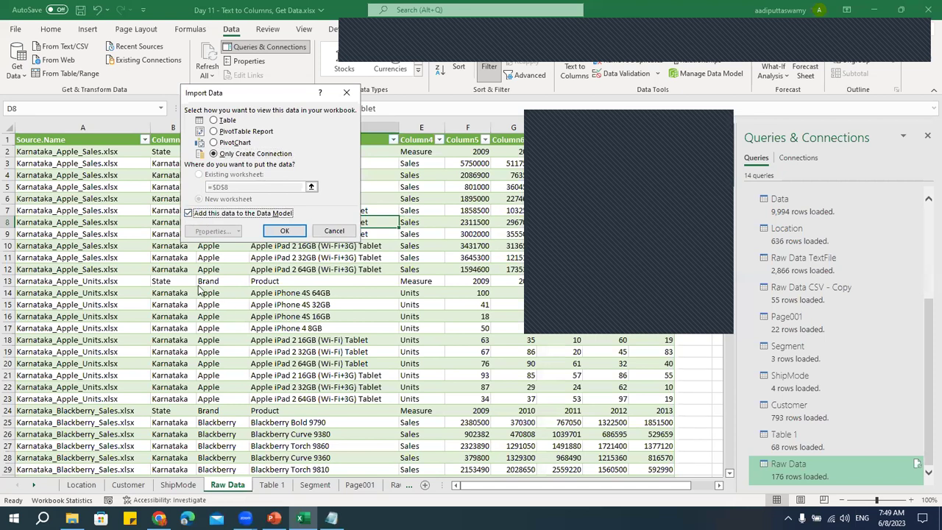
click(284, 230)
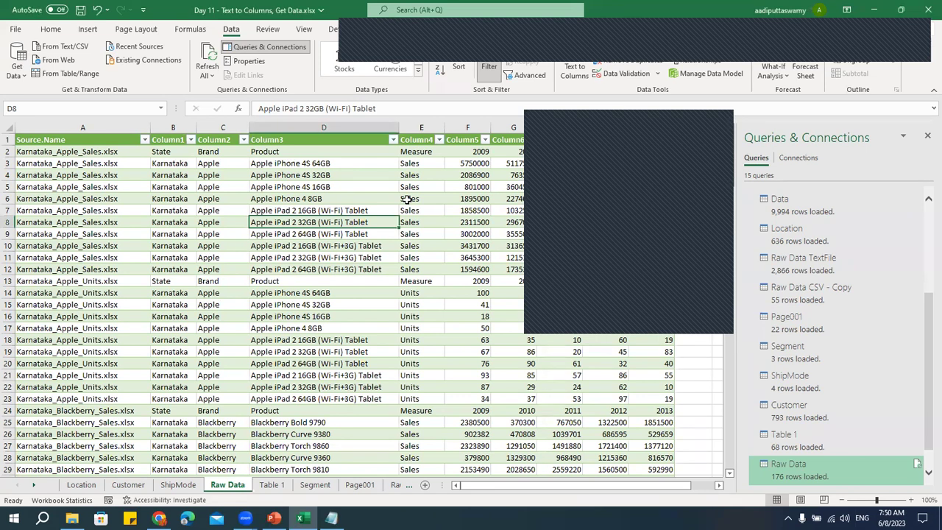
click(368, 170)
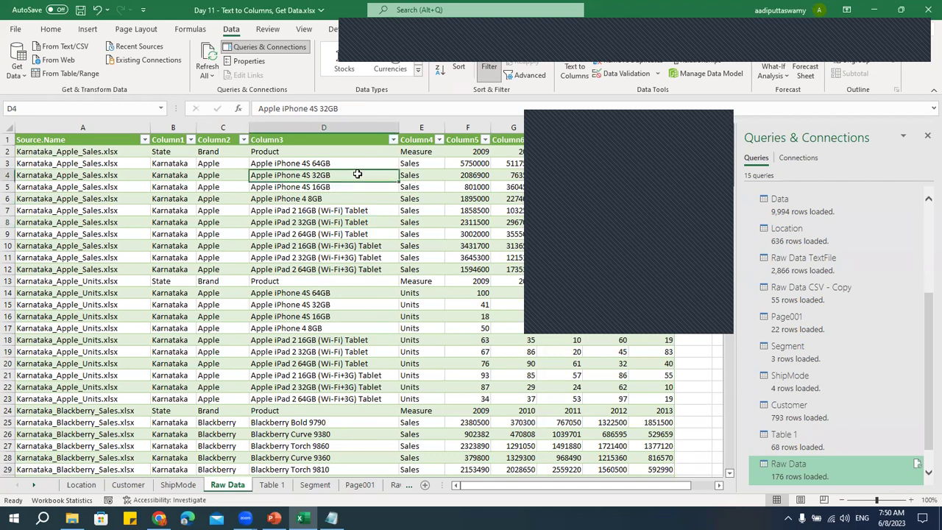
click(117, 163)
drag(311, 163, 312, 280)
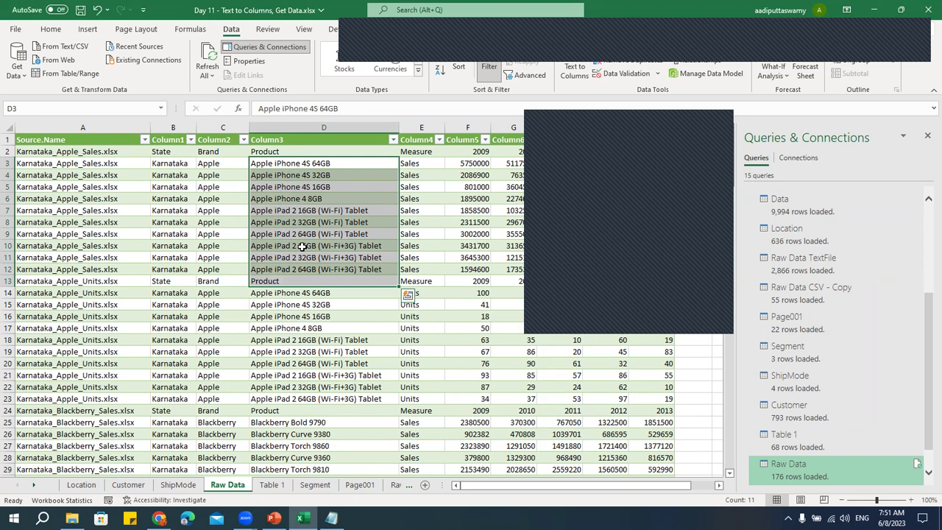
click(210, 73)
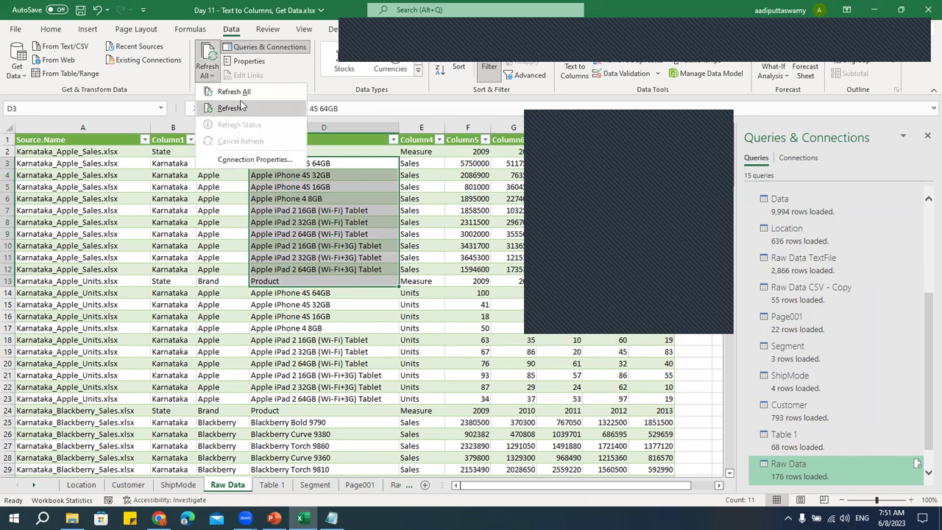
click(426, 212)
click(424, 212)
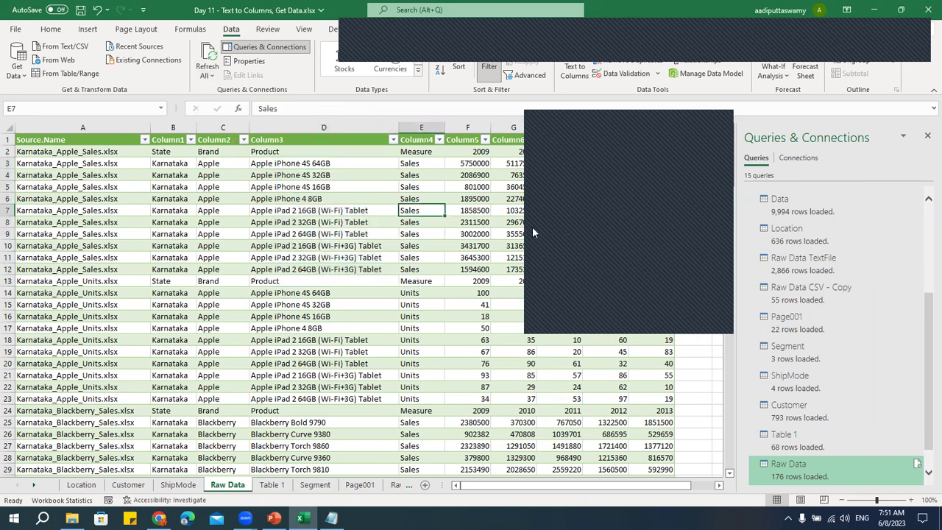